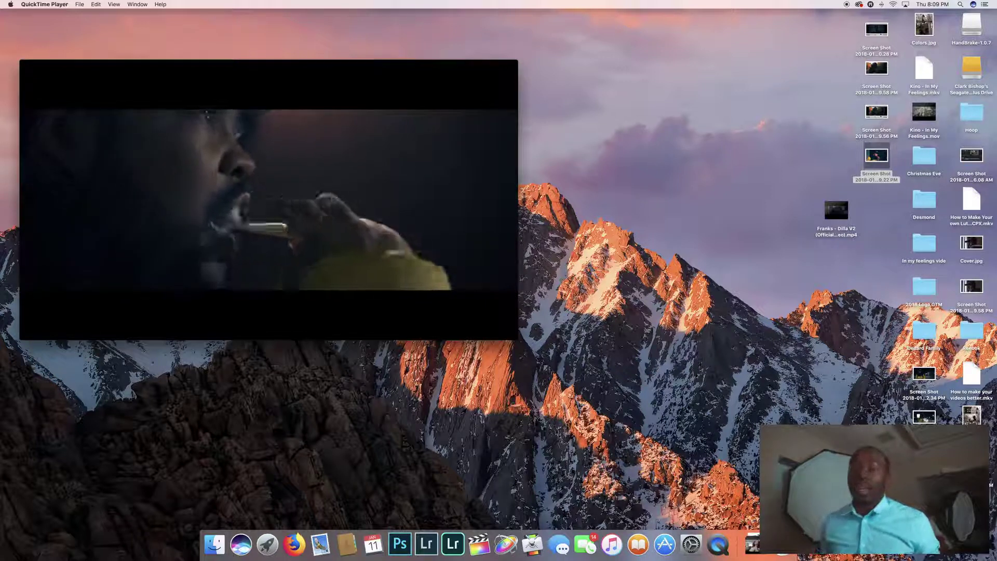
Step: Create a new blank 1080 × 1350 px document, Untitled-1
{"action": "mouse_move", "coordinate": [269, 285]}
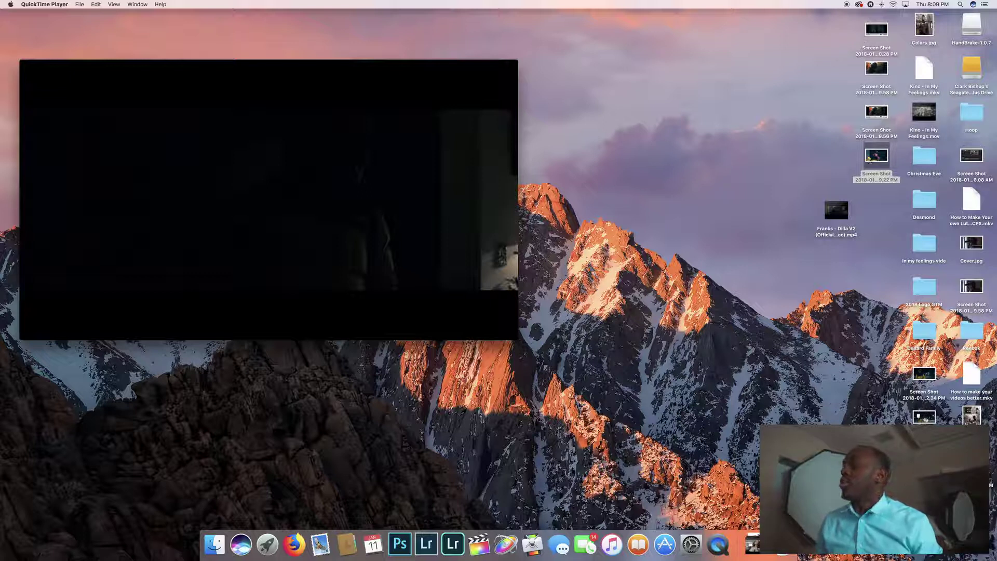
{"action": "left_click", "coordinate": [400, 544]}
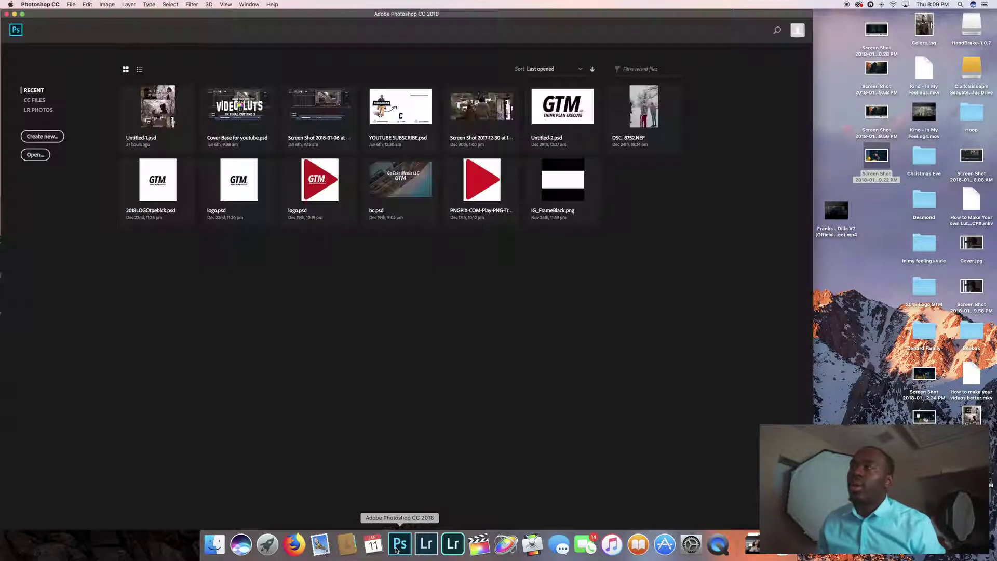
{"action": "left_click", "coordinate": [57, 137]}
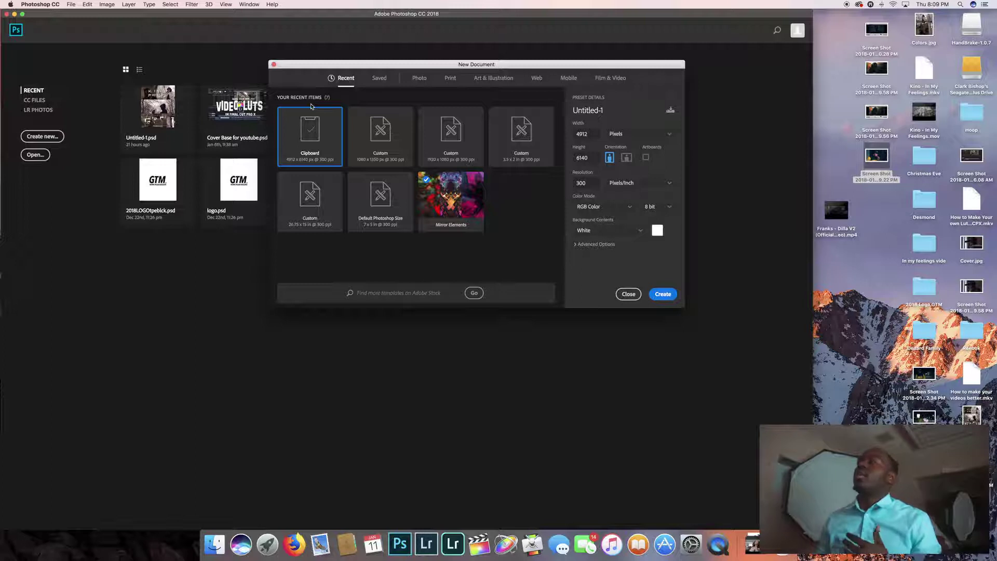
{"action": "double_click", "coordinate": [582, 133]}
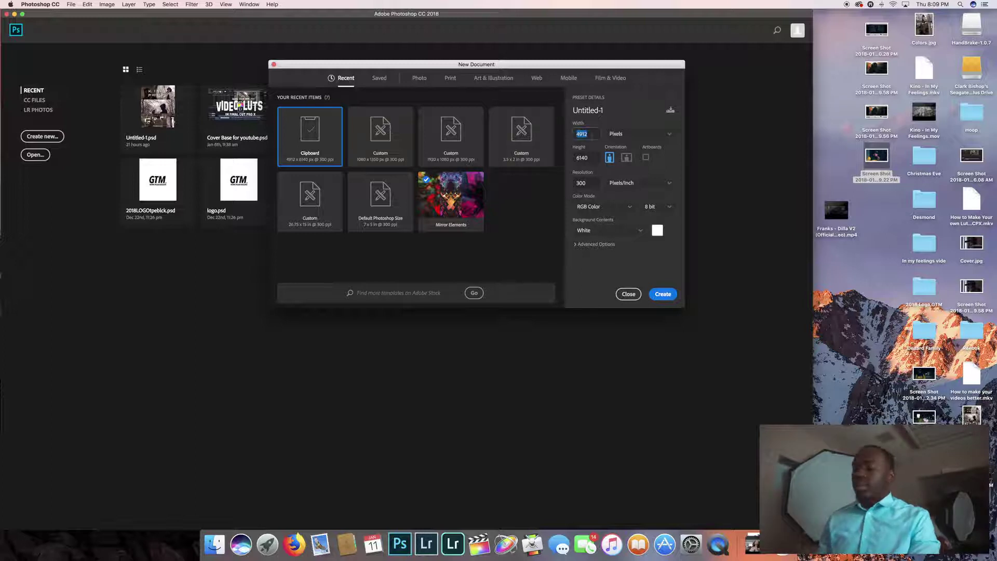
{"action": "type", "text": "1080"}
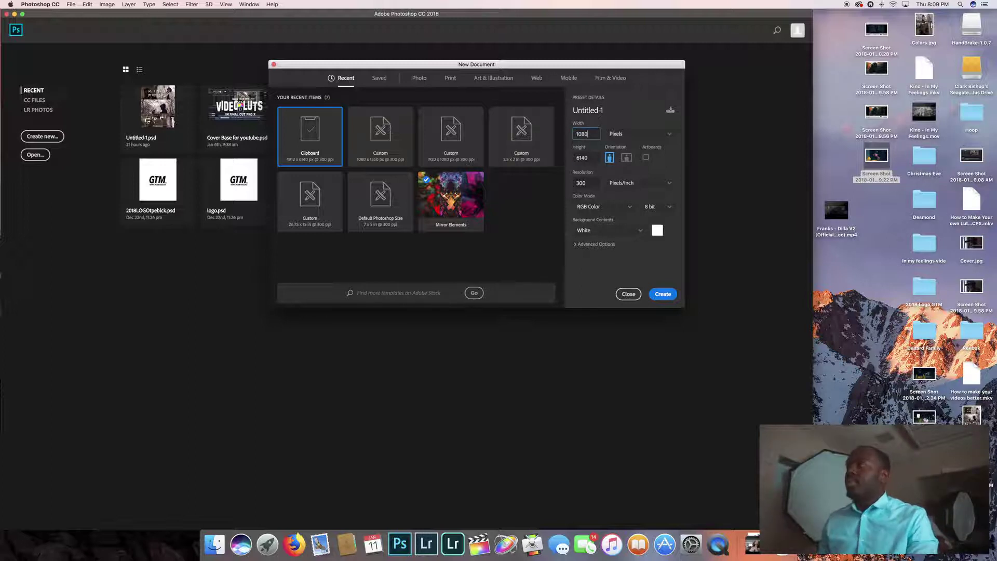
{"action": "key", "text": "Tab"}
{"action": "type", "text": "13"}
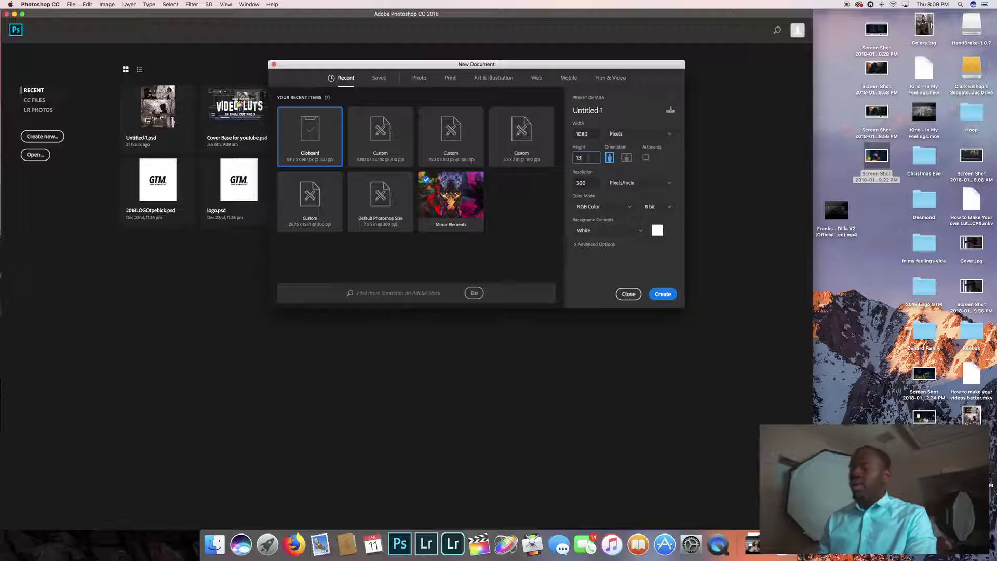
{"action": "type", "text": "59"}
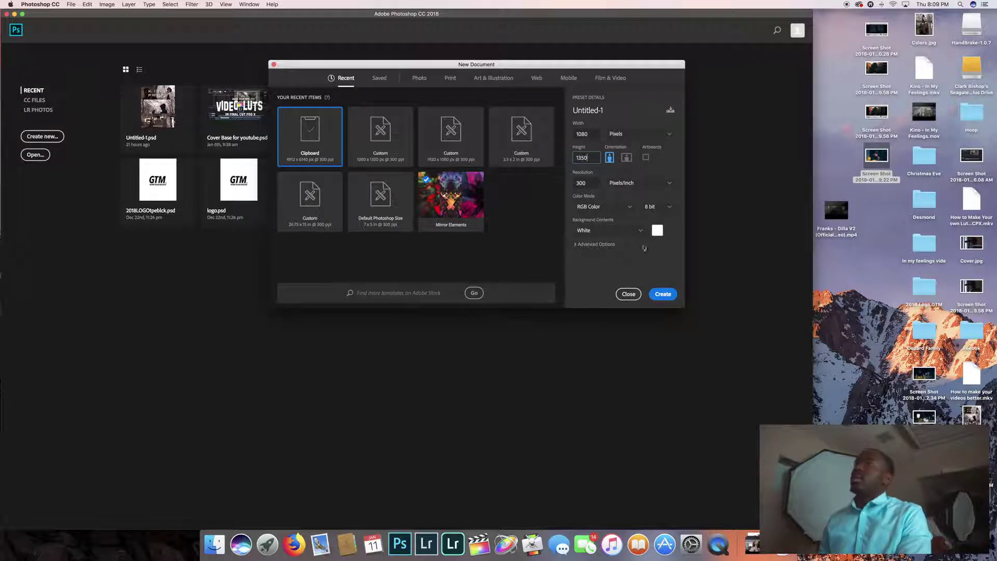
{"action": "left_click", "coordinate": [663, 295]}
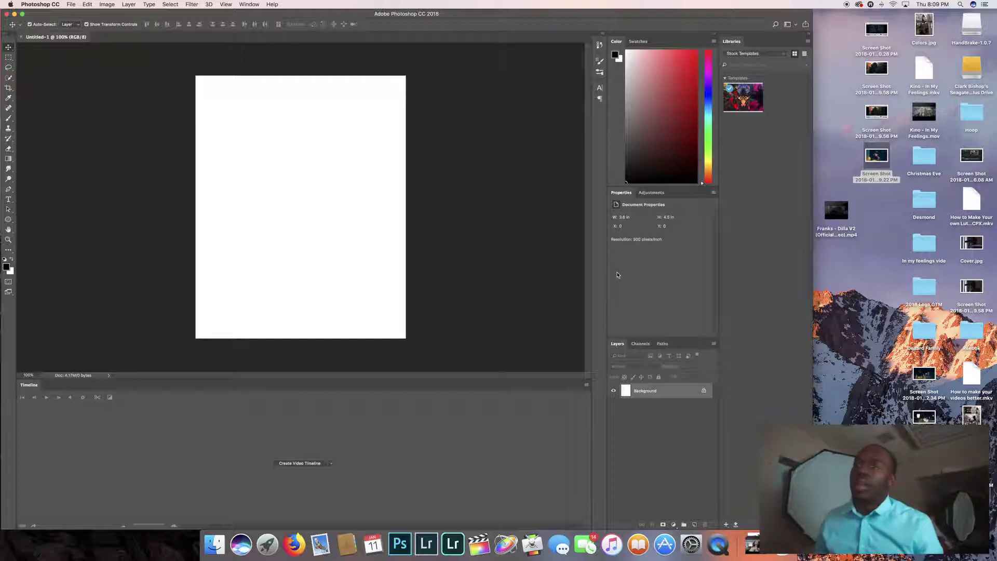
Step: Convert the background to a smart object and set its Fill to 0% for transparency
{"action": "left_click", "coordinate": [128, 5]}
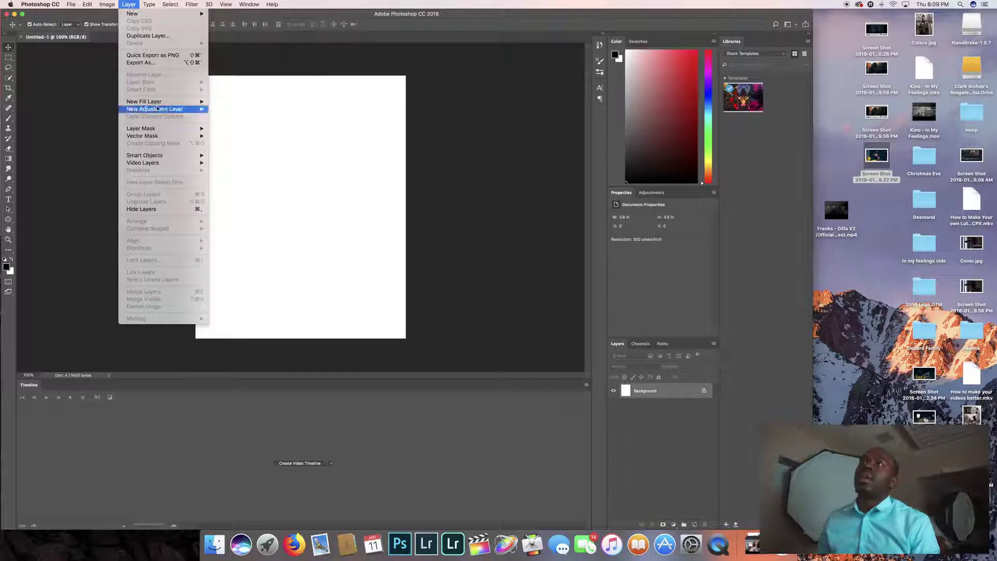
{"action": "mouse_move", "coordinate": [161, 156]}
{"action": "left_click", "coordinate": [228, 155]}
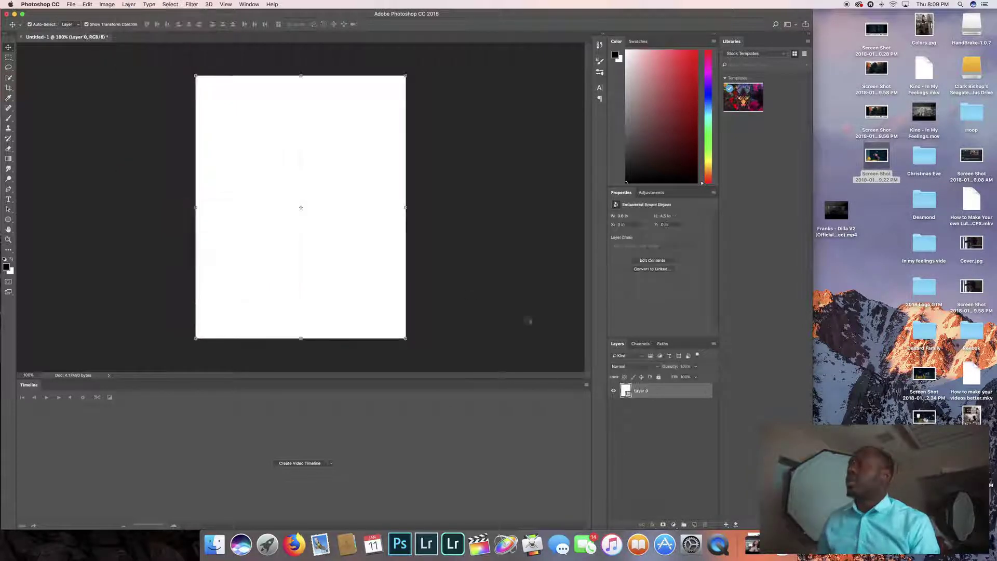
{"action": "left_click", "coordinate": [696, 377]}
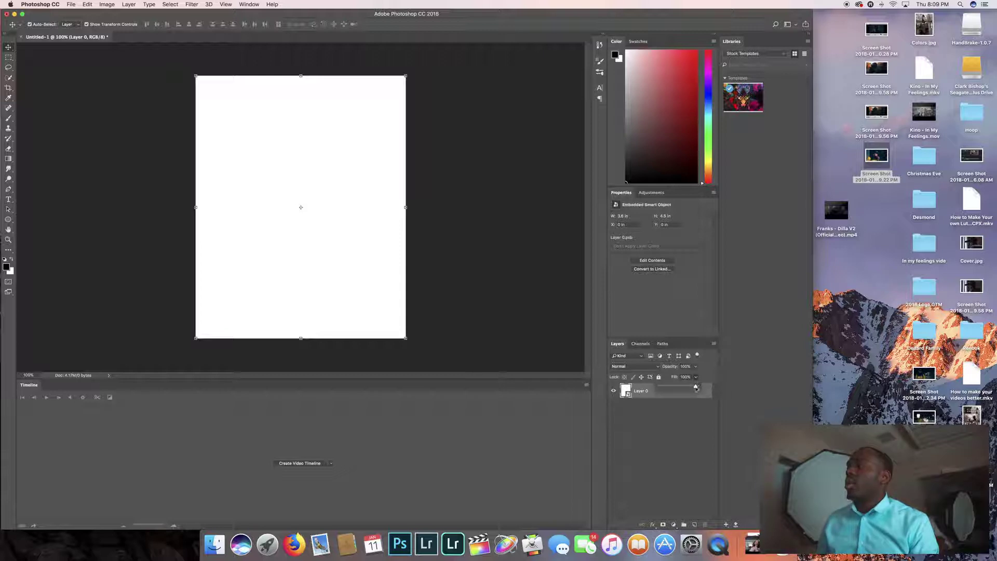
{"action": "left_click_drag", "start_coordinate": [695, 387], "coordinate": [656, 388]}
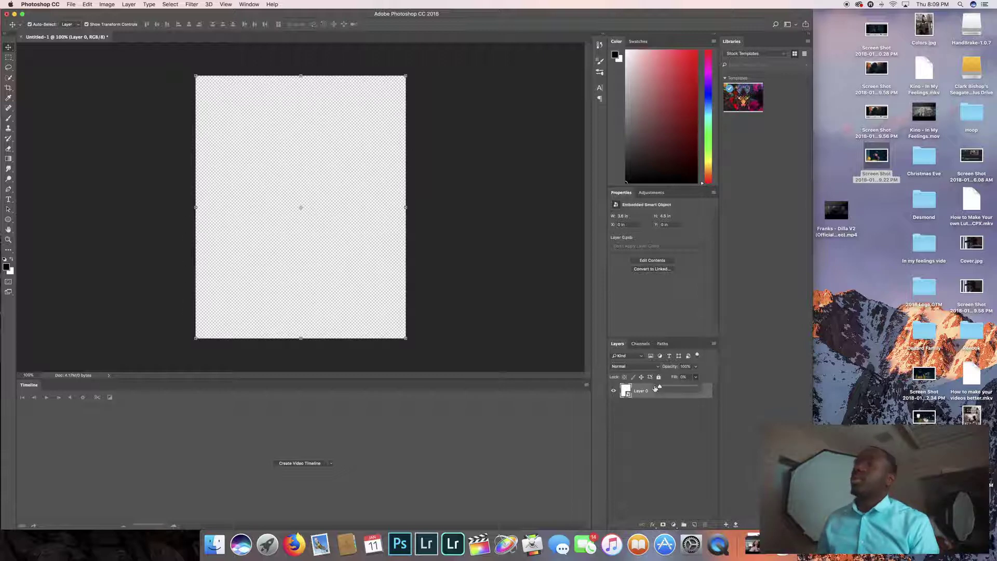
Step: Drag a desktop screenshot onto the canvas and position it along the bottom
{"action": "left_click", "coordinate": [890, 254]}
{"action": "left_click_drag", "start_coordinate": [875, 158], "coordinate": [250, 299]}
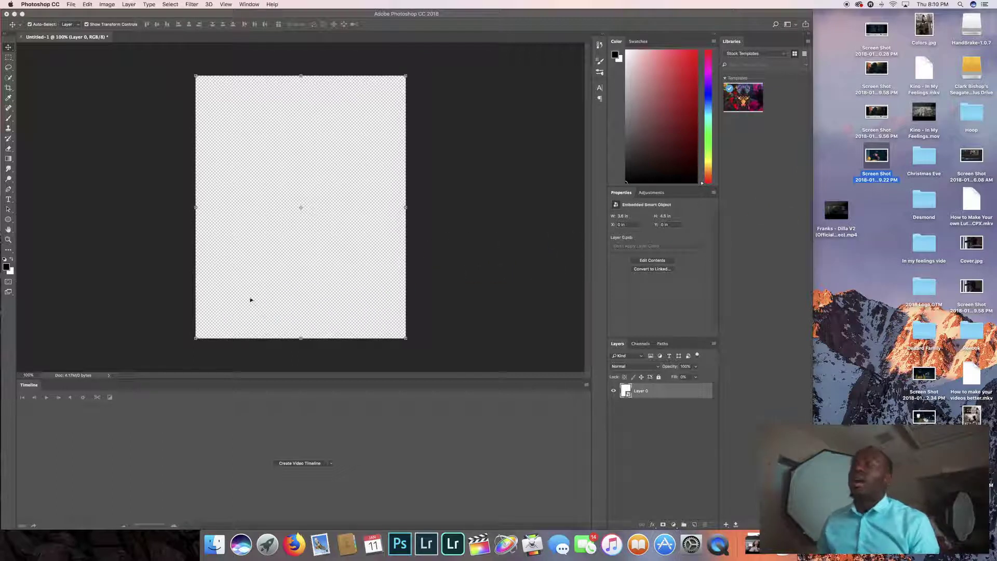
{"action": "left_click_drag", "start_coordinate": [305, 209], "coordinate": [275, 301]}
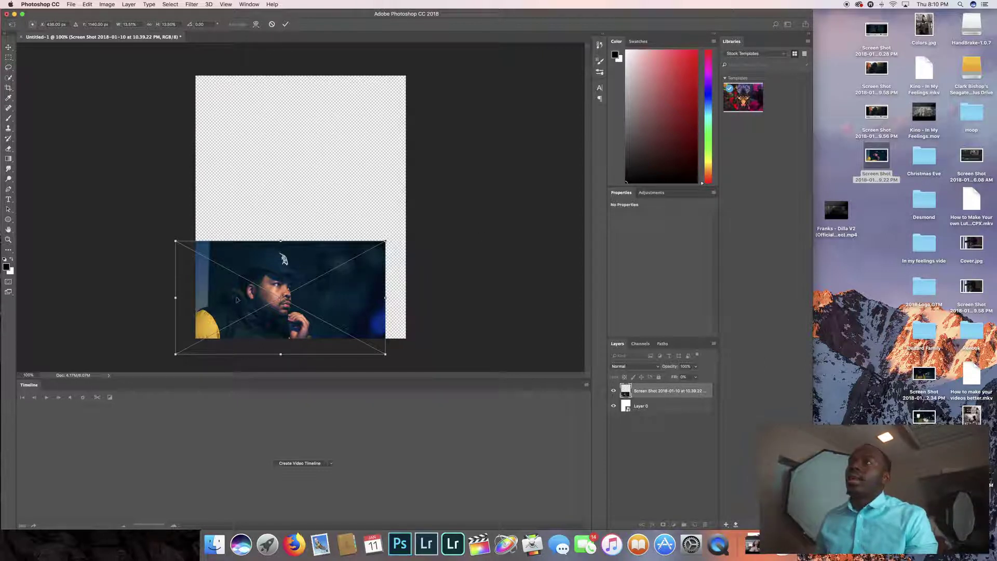
Step: Commit the first screenshot at the left edge and bring a second one to the lower right
{"action": "mouse_move", "coordinate": [236, 299]}
{"action": "left_mouse_down"}
{"action": "mouse_move", "coordinate": [222, 309]}
{"action": "mouse_move", "coordinate": [219, 295]}
{"action": "left_mouse_up"}
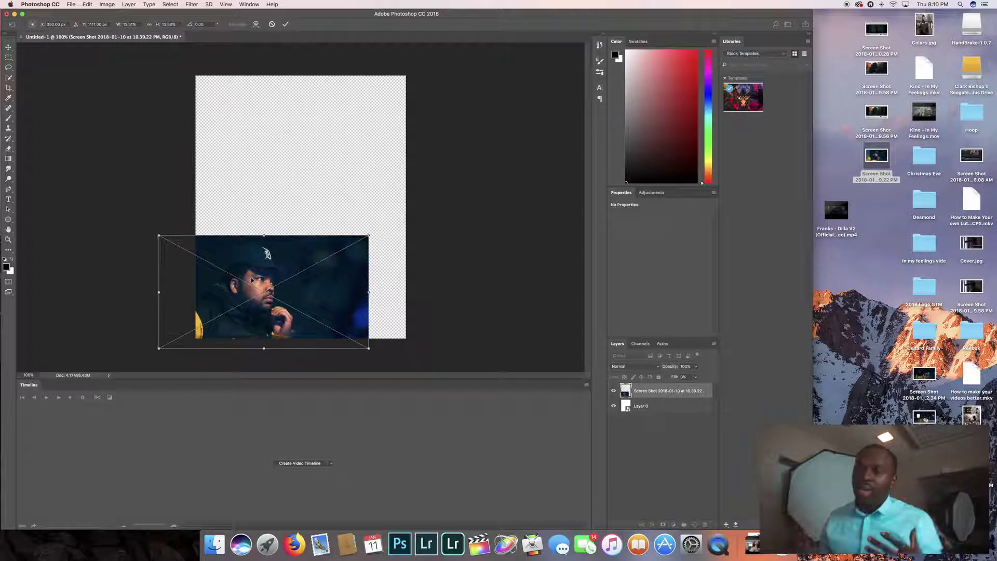
{"action": "left_click", "coordinate": [285, 24]}
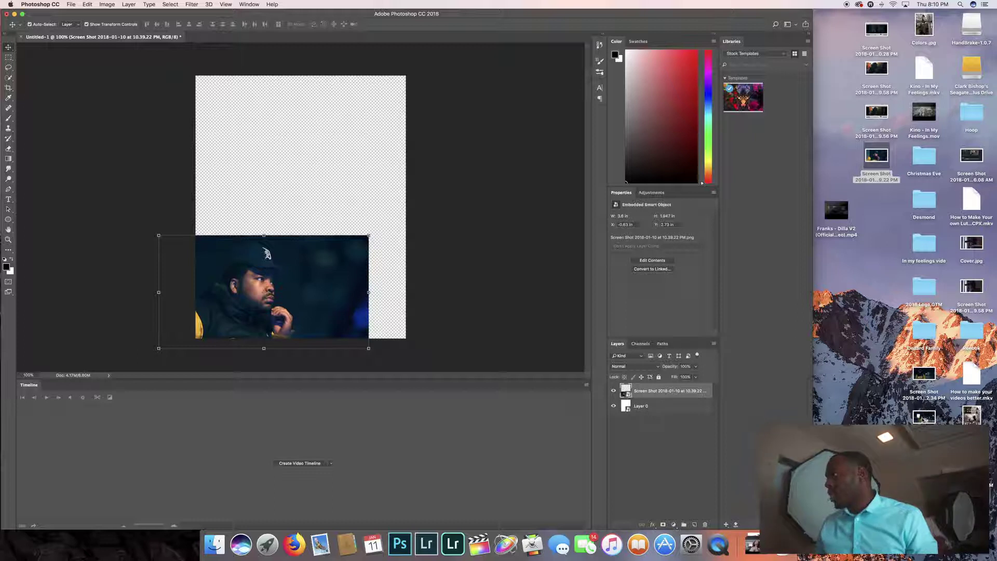
{"action": "left_click_drag", "start_coordinate": [927, 377], "coordinate": [356, 271]}
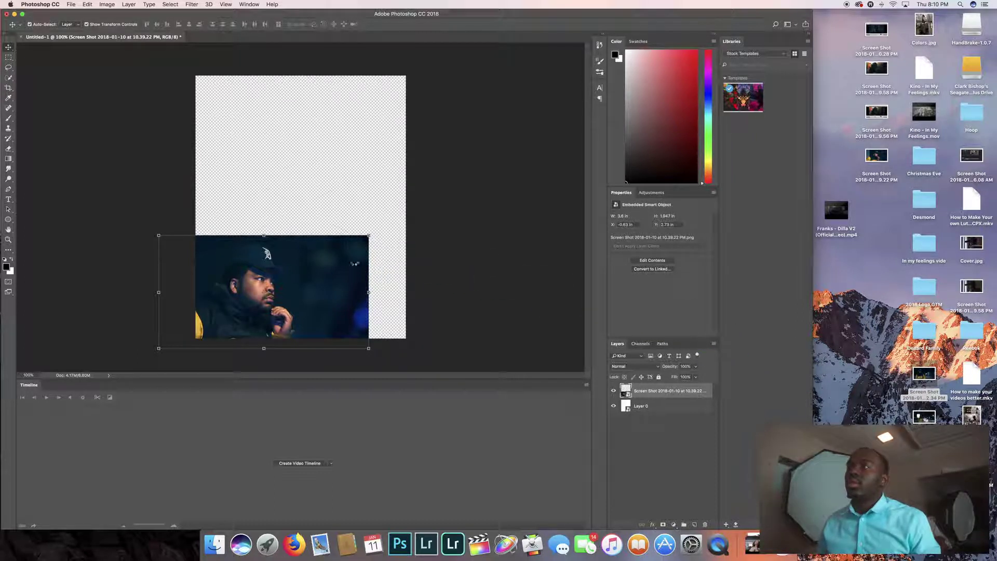
{"action": "left_click_drag", "start_coordinate": [361, 198], "coordinate": [460, 281]}
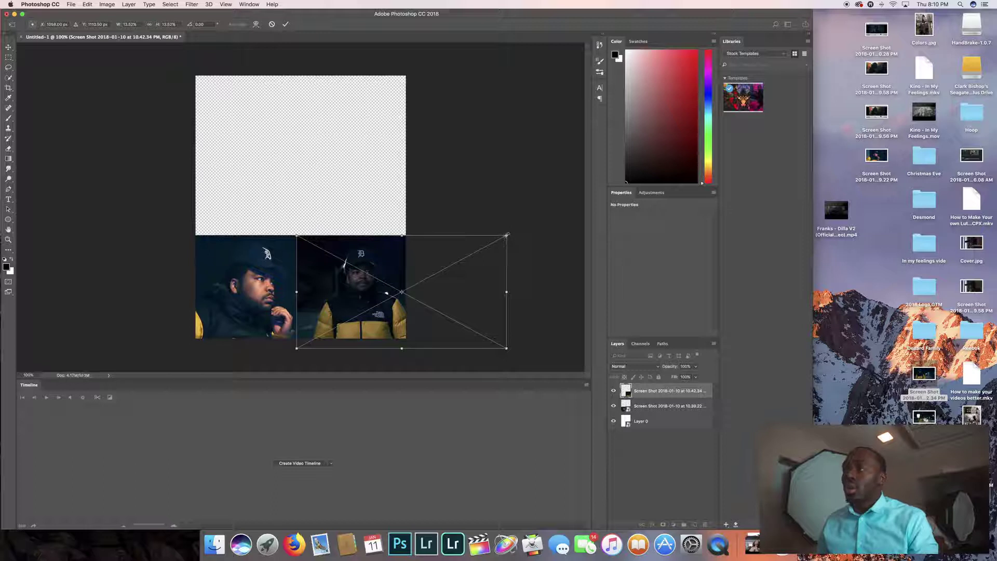
Step: Shrink and nudge the second screenshot, confirm it, then drop a third onto the upper canvas
{"action": "left_click_drag", "start_coordinate": [506, 235], "coordinate": [503, 237]}
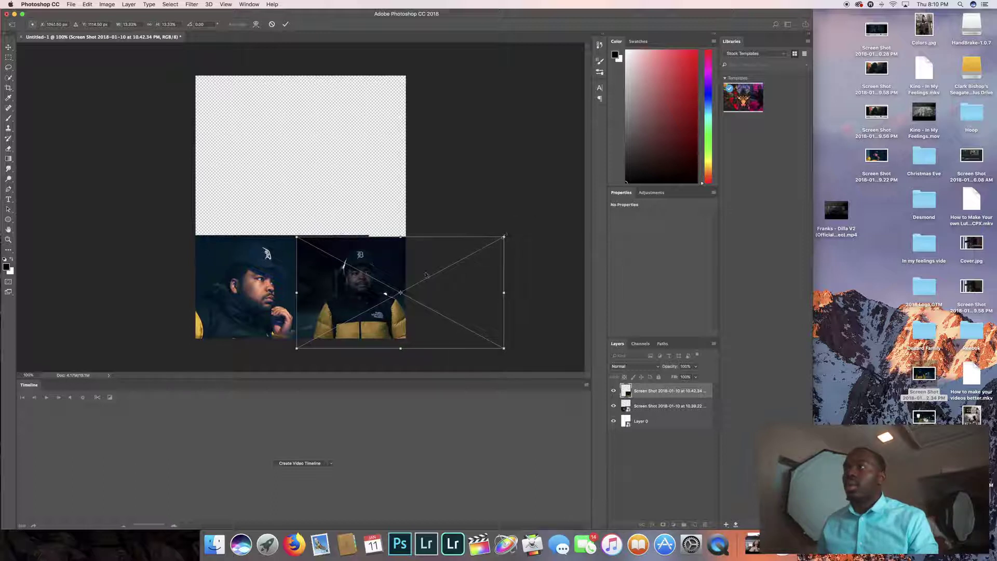
{"action": "left_click_drag", "start_coordinate": [426, 275], "coordinate": [425, 273]}
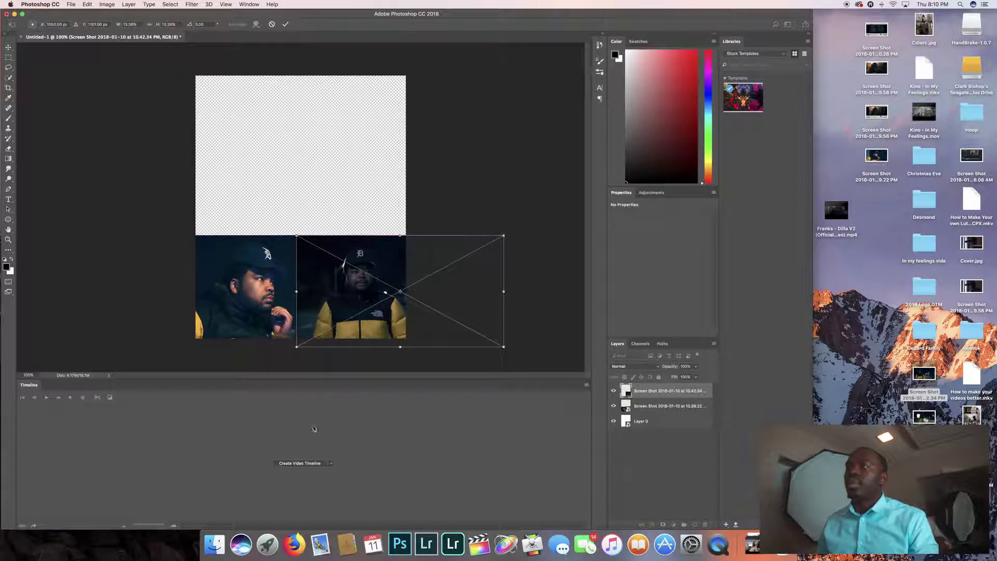
{"action": "key", "text": "Return"}
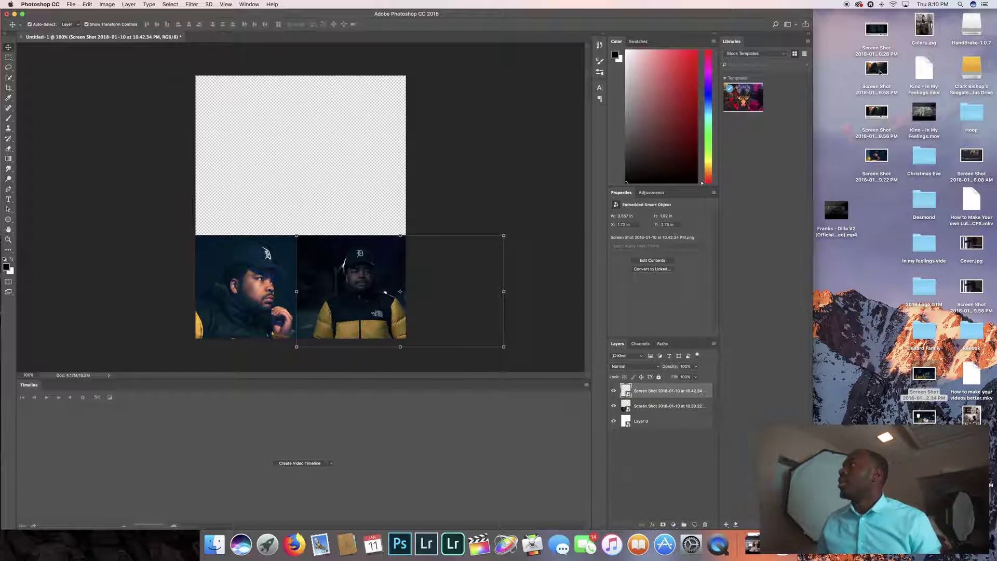
{"action": "left_click_drag", "start_coordinate": [879, 72], "coordinate": [430, 108]}
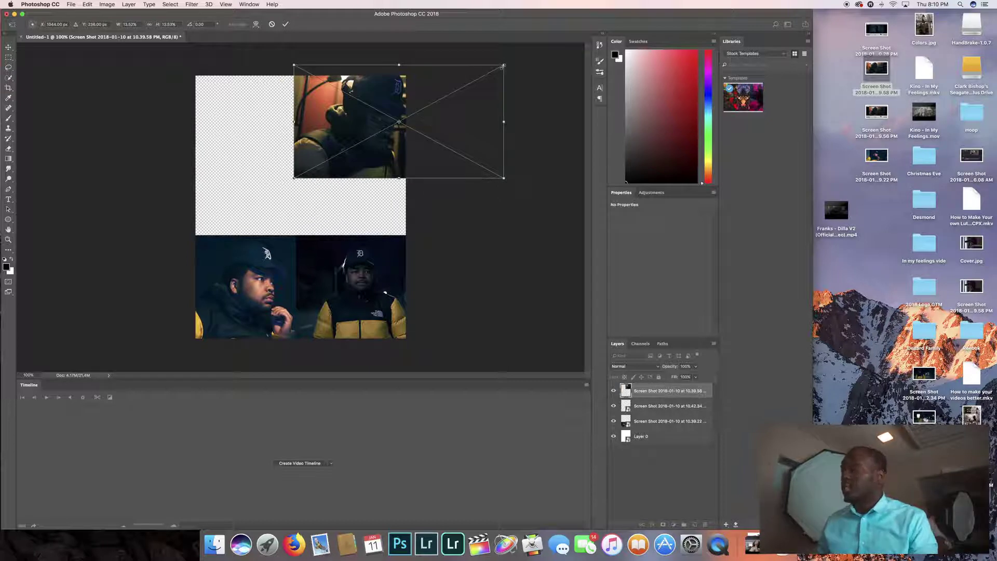
Step: Scale the third screenshot to about 9% and commit it at the canvas's top right
{"action": "left_click_drag", "start_coordinate": [502, 66], "coordinate": [441, 106]}
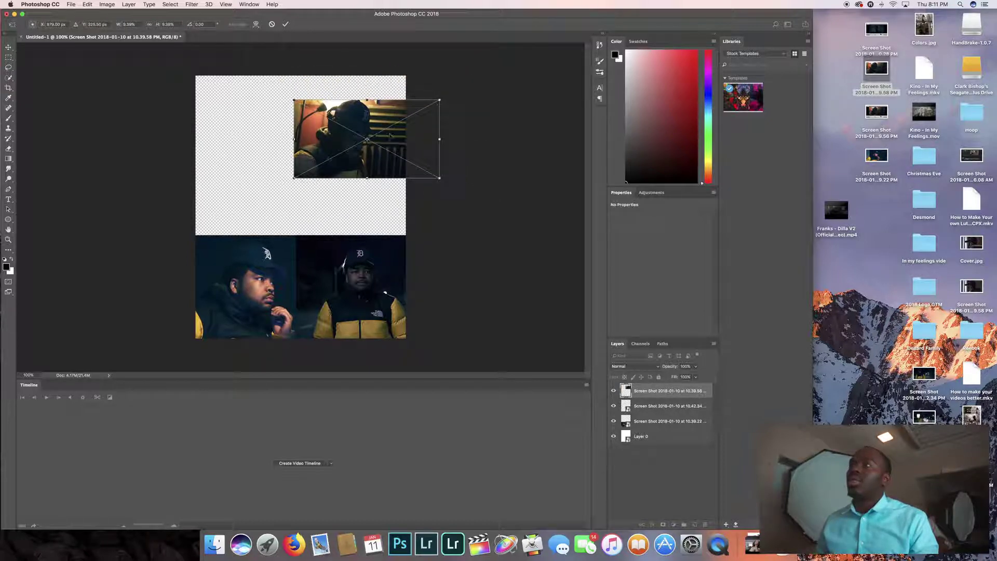
{"action": "left_click_drag", "start_coordinate": [388, 136], "coordinate": [396, 110]}
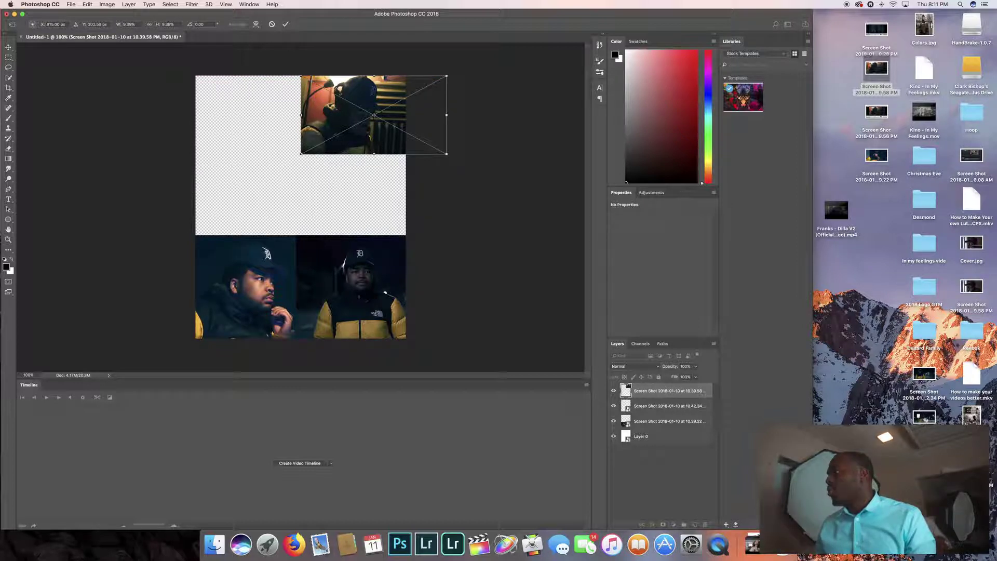
{"action": "left_click_drag", "start_coordinate": [834, 403], "coordinate": [241, 74]}
{"action": "left_click", "coordinate": [284, 25]}
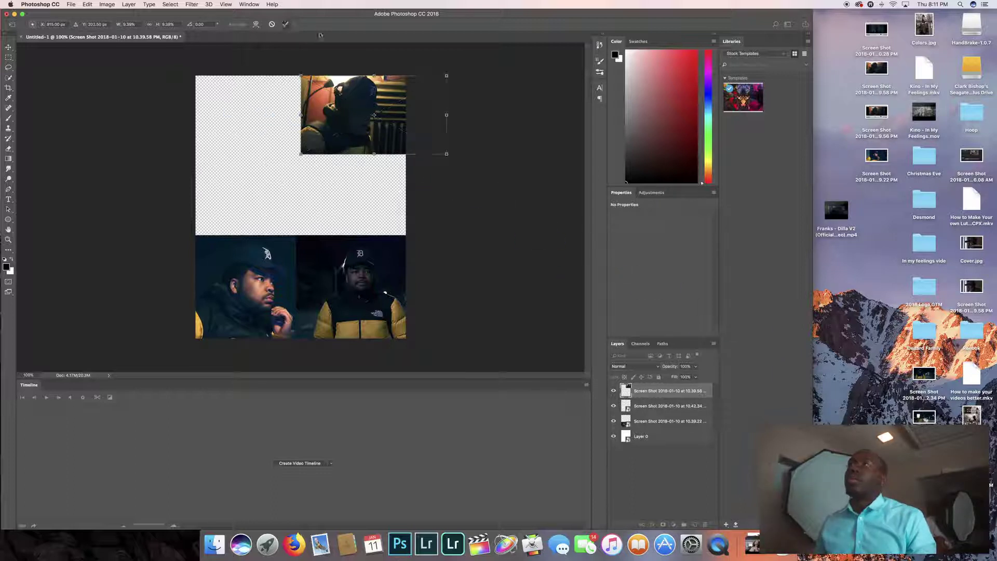
Step: Place a fourth screenshot in the top-left corner, scaled to about 8%
{"action": "left_click_drag", "start_coordinate": [831, 407], "coordinate": [255, 87]}
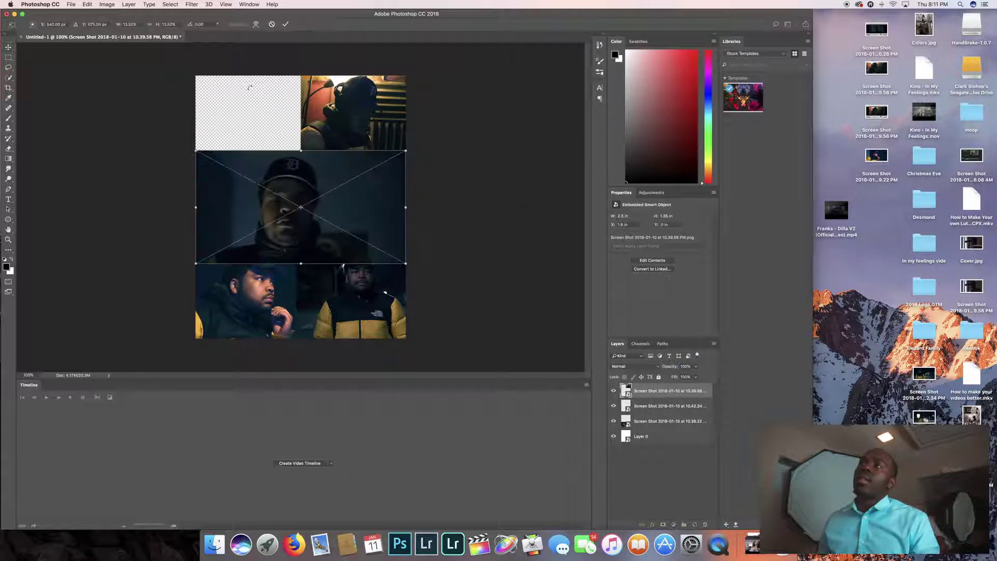
{"action": "left_click_drag", "start_coordinate": [288, 197], "coordinate": [242, 111]}
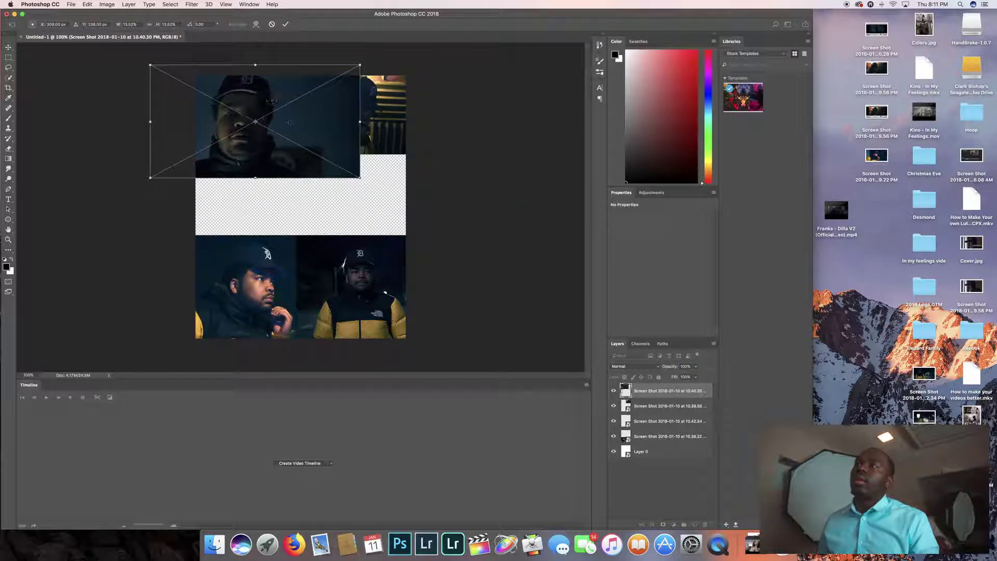
{"action": "left_click_drag", "start_coordinate": [362, 64], "coordinate": [272, 109]}
{"action": "left_click_drag", "start_coordinate": [228, 140], "coordinate": [291, 115]}
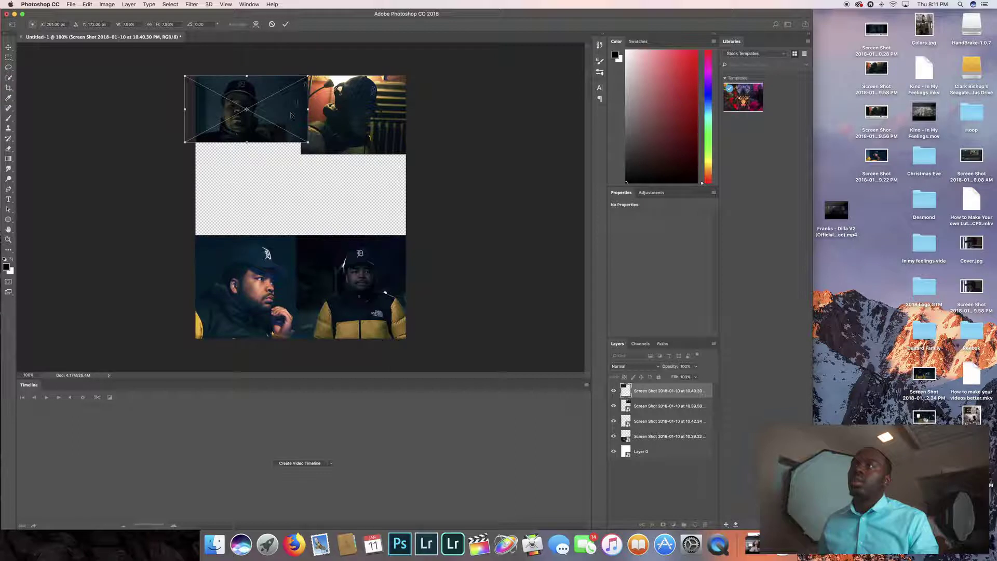
{"action": "left_click", "coordinate": [286, 24]}
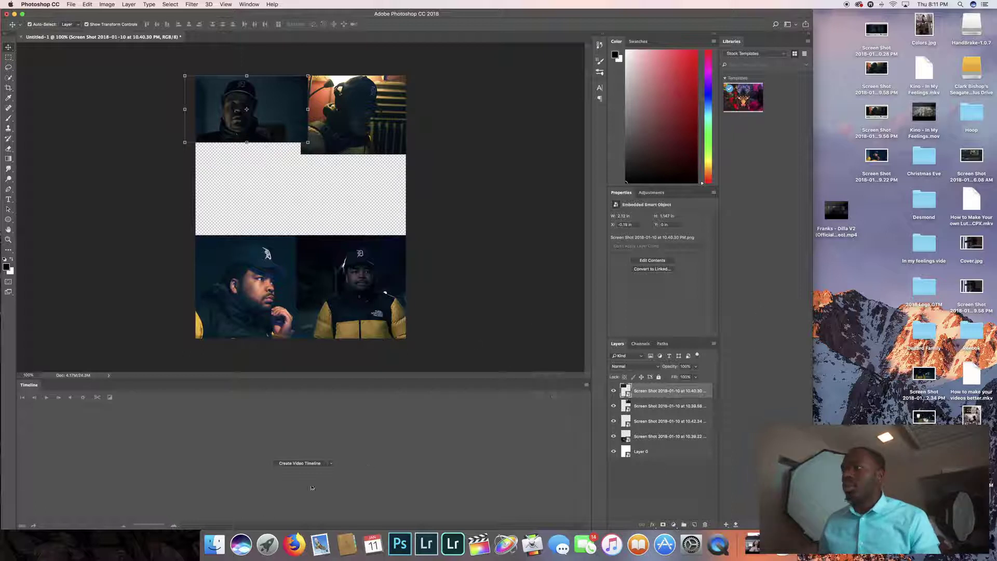
Step: Create a video timeline from the layers and toggle the Timeline panel off and back on
{"action": "left_click", "coordinate": [298, 463]}
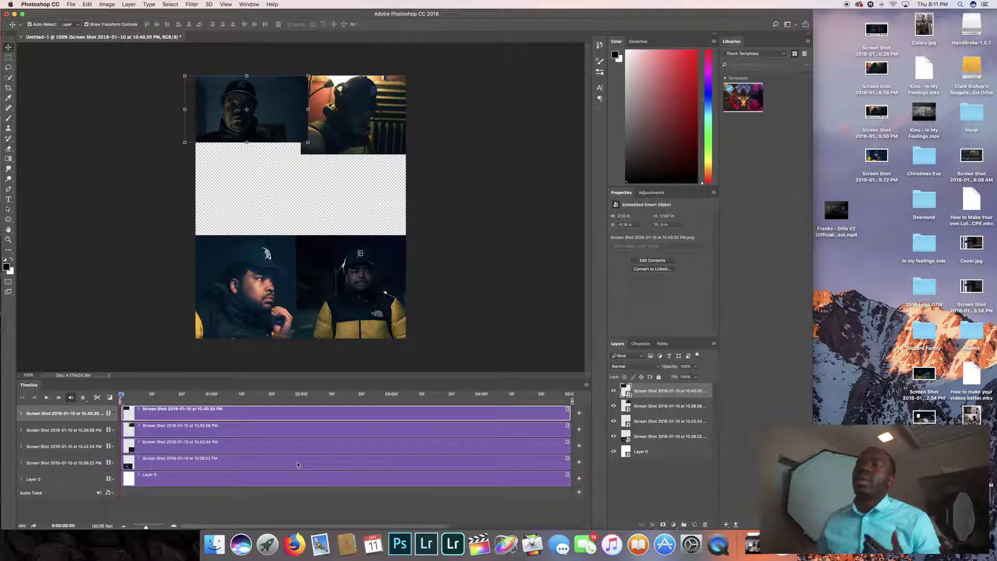
{"action": "left_click", "coordinate": [249, 5]}
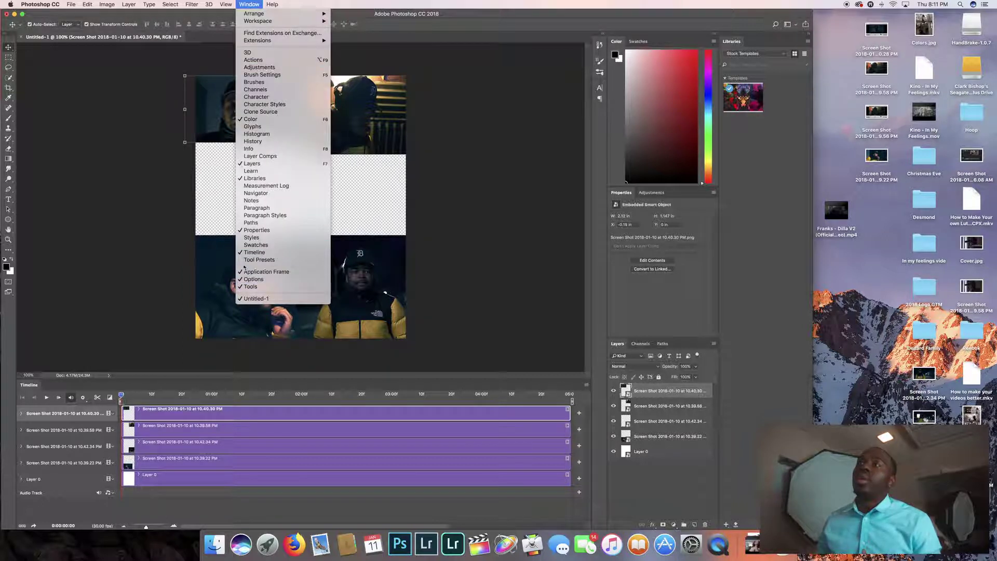
{"action": "left_click", "coordinate": [254, 253]}
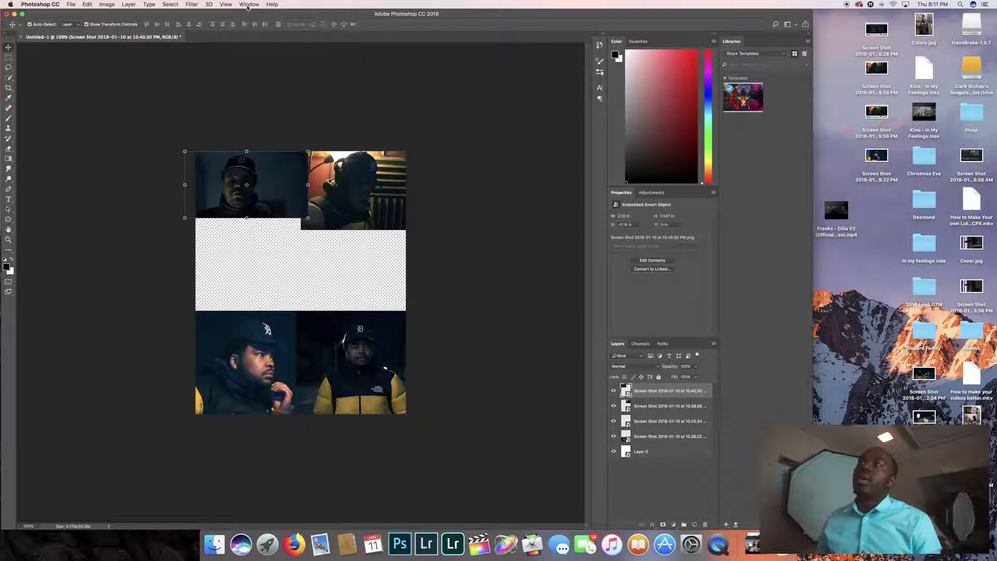
{"action": "left_click", "coordinate": [249, 4]}
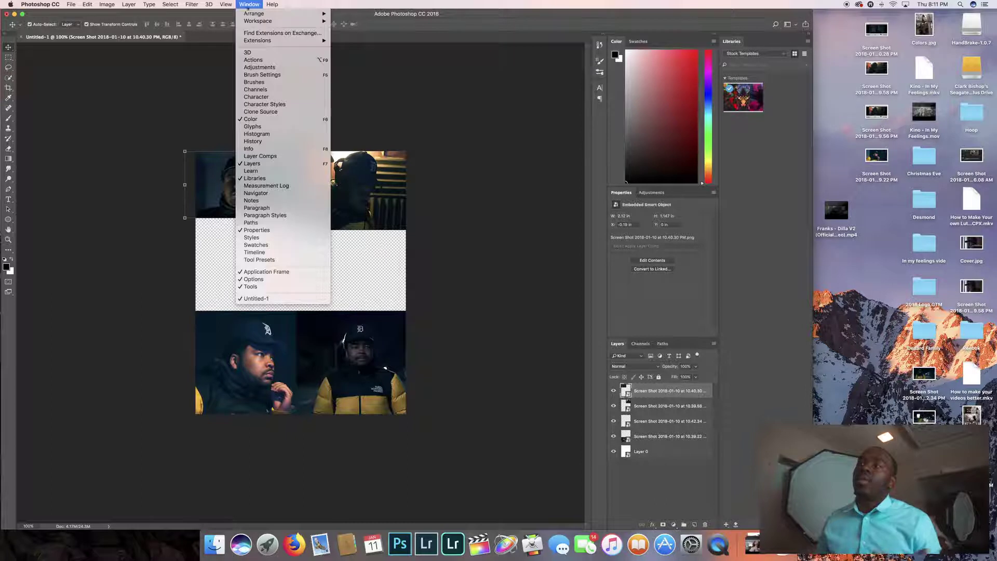
{"action": "left_click", "coordinate": [251, 253]}
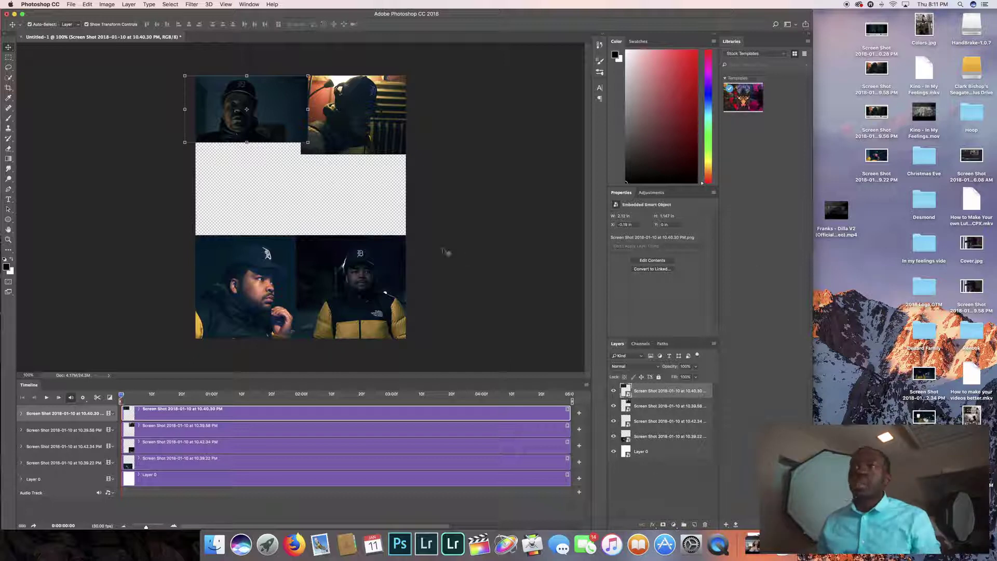
{"action": "left_click", "coordinate": [8, 201]}
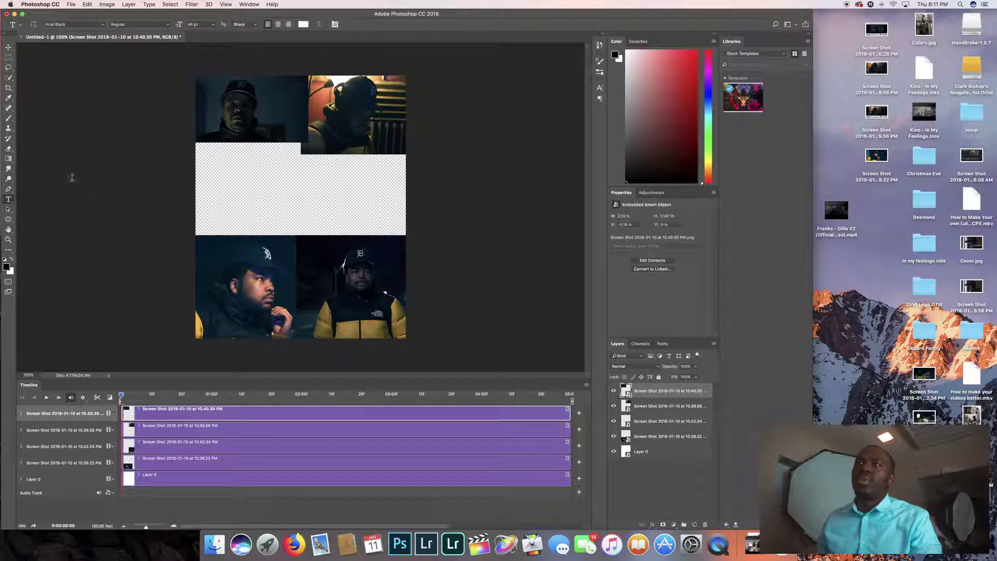
Step: Add a FRANKS text layer over the top photos
{"action": "left_click", "coordinate": [256, 115]}
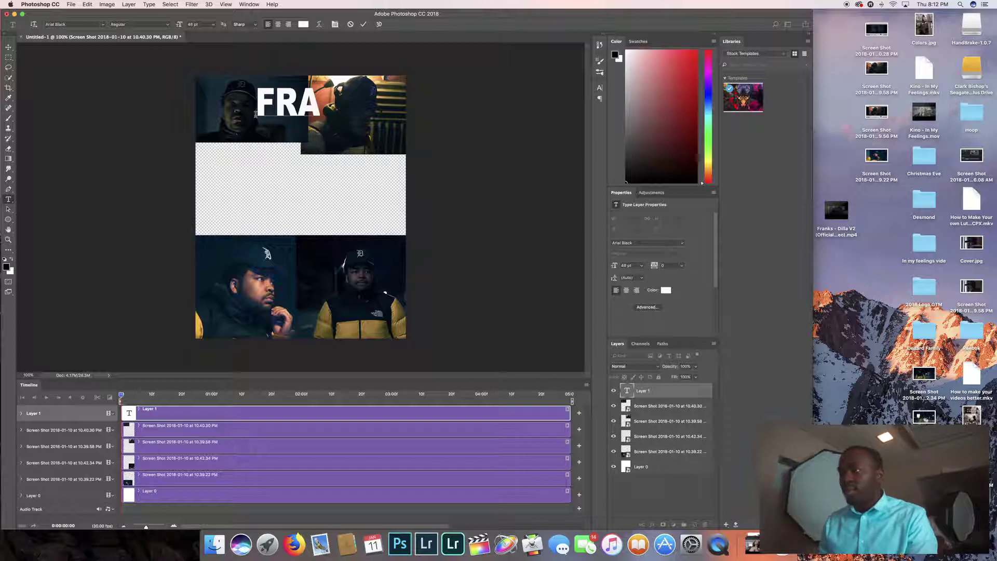
{"action": "type", "text": "NKS"}
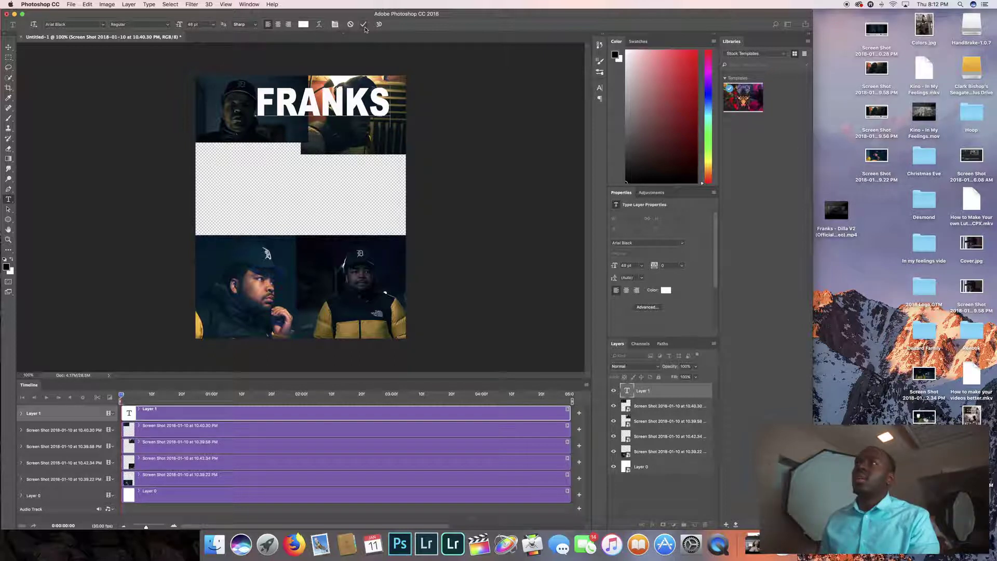
{"action": "left_click", "coordinate": [363, 24]}
Step: Add a 'DILLLA V2' text line below FRANKS and shift it to the right
{"action": "left_click", "coordinate": [299, 130]}
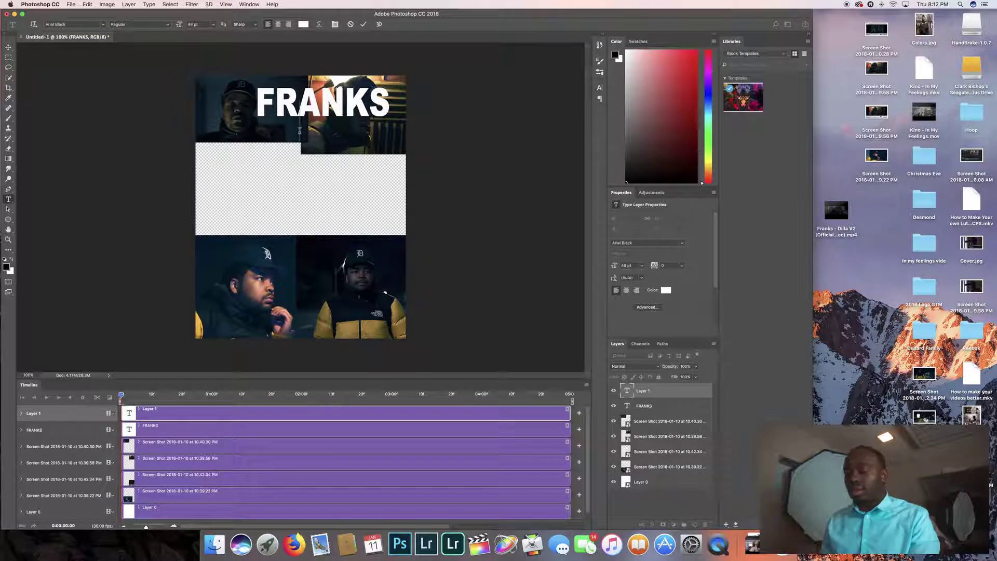
{"action": "type", "text": "DILLLA"}
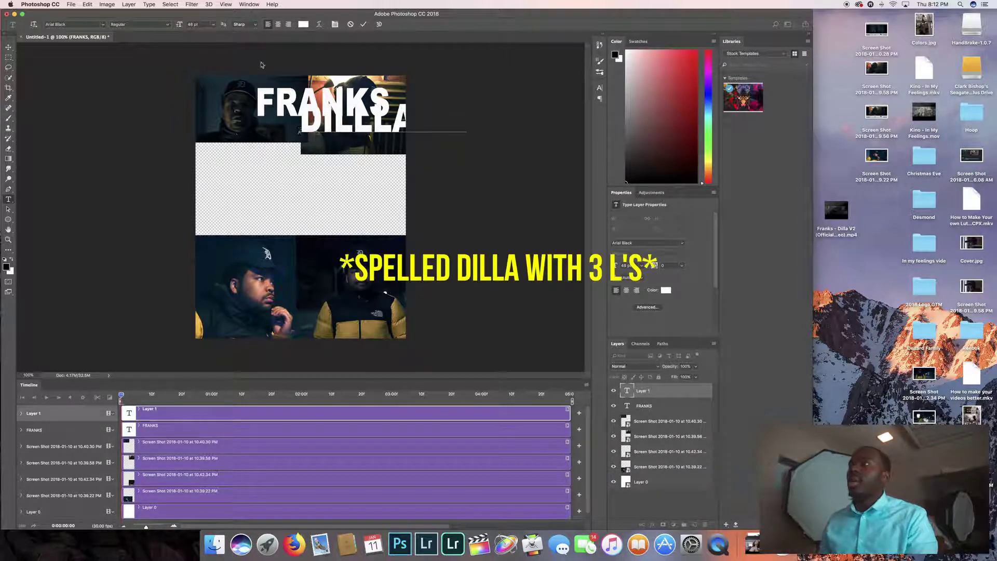
{"action": "left_click", "coordinate": [363, 24]}
{"action": "key", "text": "v"}
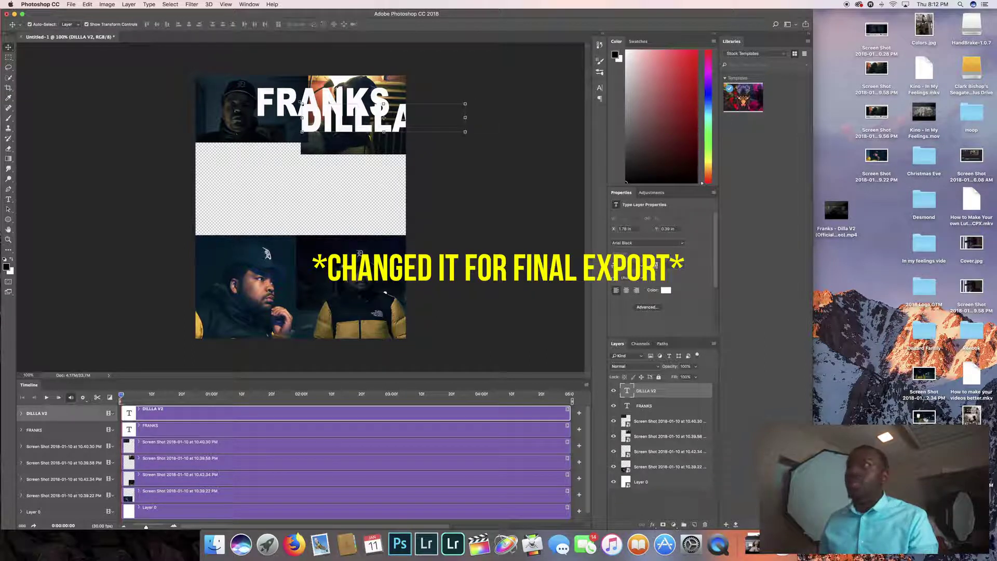
{"action": "key", "text": "ctrl+t"}
{"action": "left_click_drag", "start_coordinate": [312, 111], "coordinate": [325, 129]}
Step: Scale FRANKS and DILLLA V2 to about 85%, move them left, then hide both layers
{"action": "left_click", "coordinate": [365, 25]}
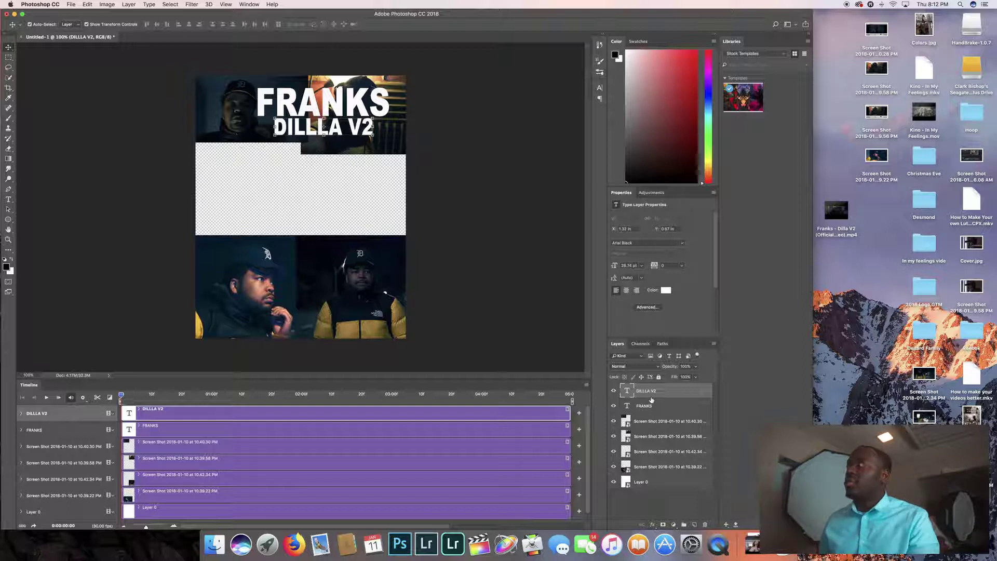
{"action": "left_click", "coordinate": [651, 407], "text": "shift"}
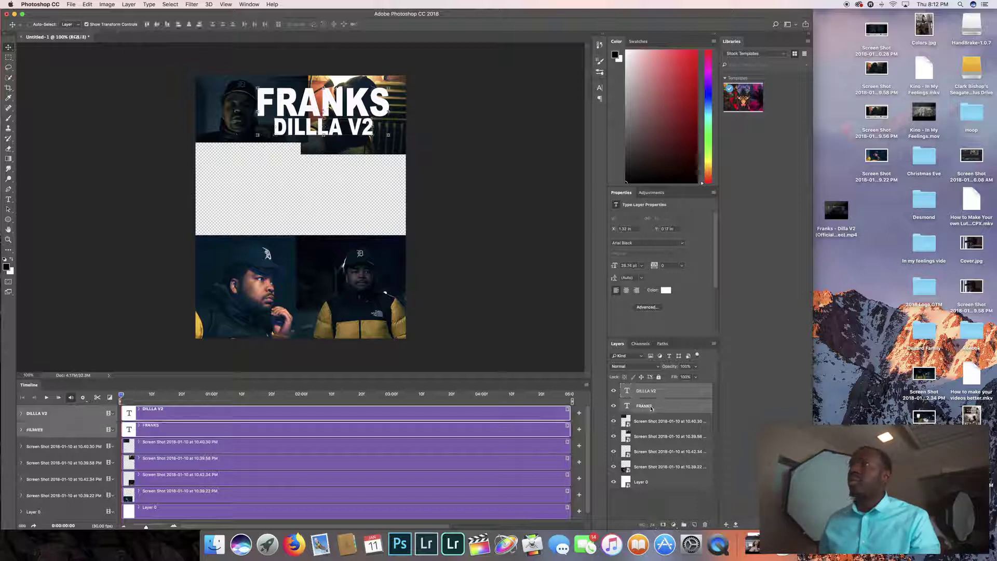
{"action": "left_click_drag", "start_coordinate": [255, 86], "coordinate": [272, 104]}
{"action": "left_click_drag", "start_coordinate": [332, 115], "coordinate": [306, 115]}
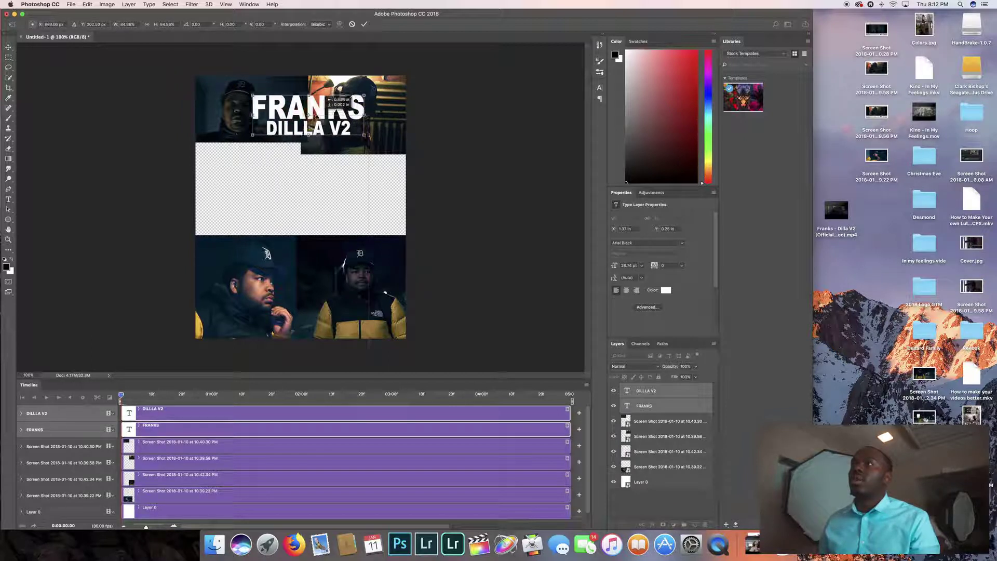
{"action": "left_click", "coordinate": [365, 25]}
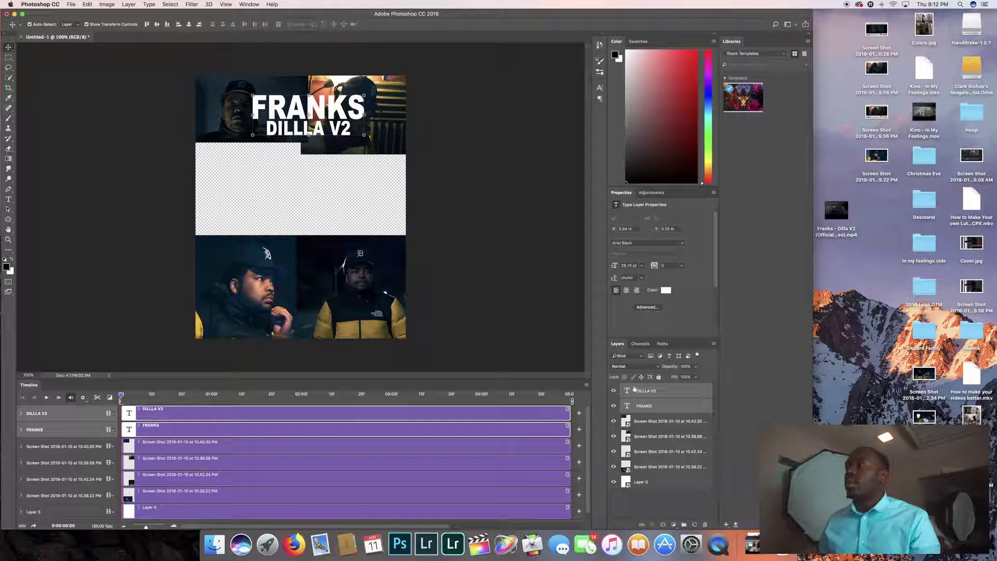
{"action": "left_click", "coordinate": [613, 391]}
{"action": "left_click", "coordinate": [614, 406]}
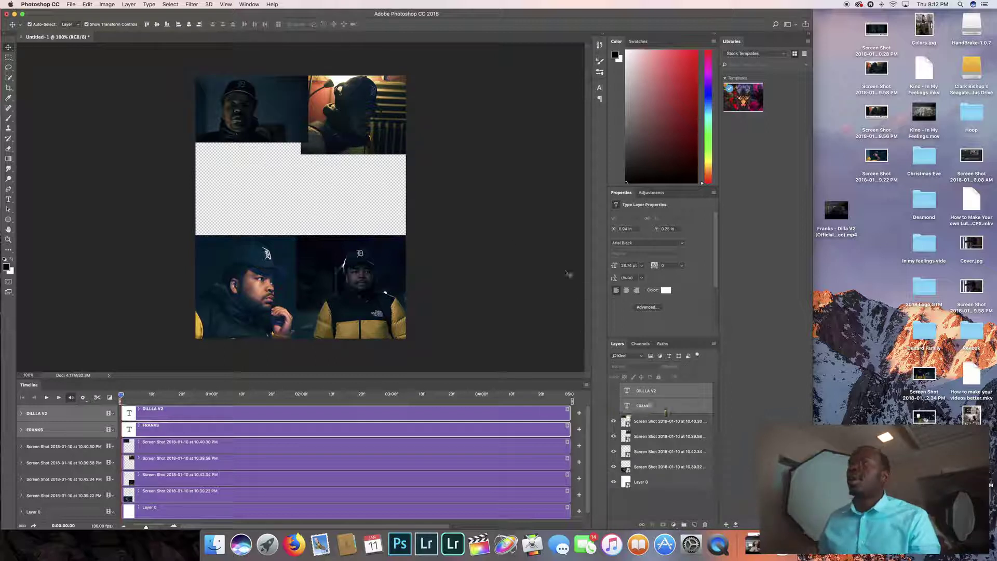
Step: Add a 'DIRECTED BY' text layer over the bottom photos
{"action": "left_click", "coordinate": [8, 199]}
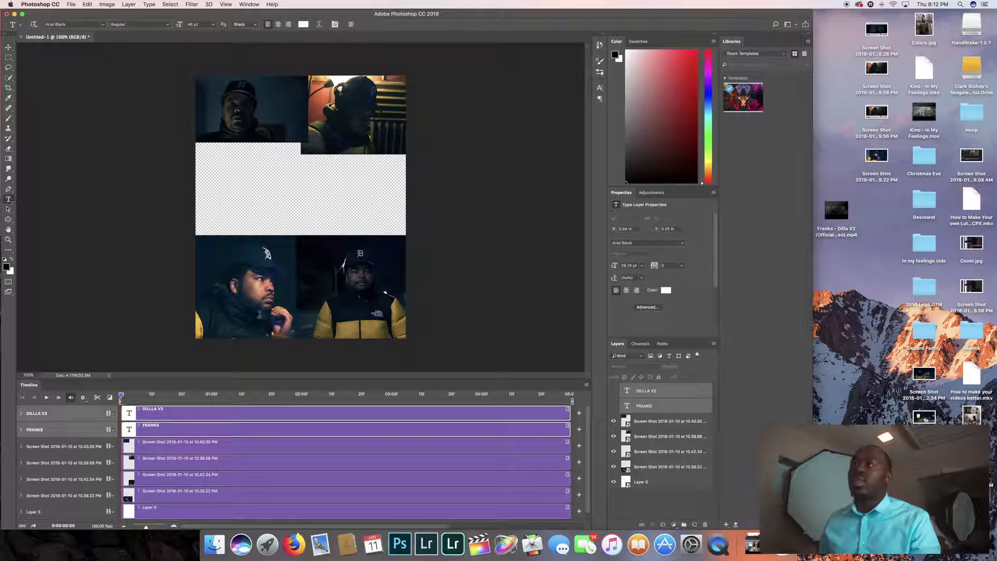
{"action": "left_click", "coordinate": [267, 287]}
{"action": "type", "text": "DIRECTE"}
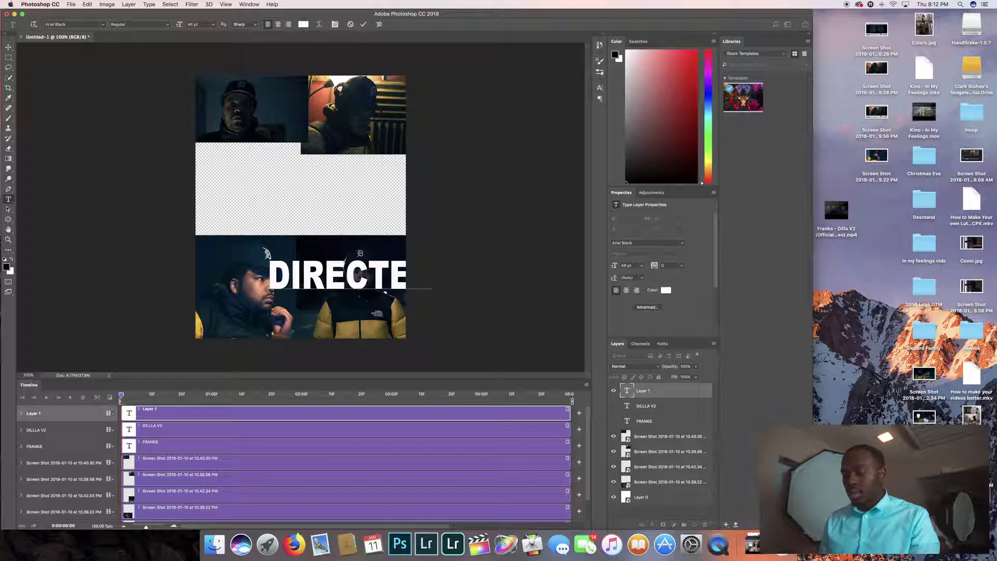
{"action": "type", "text": " BY"}
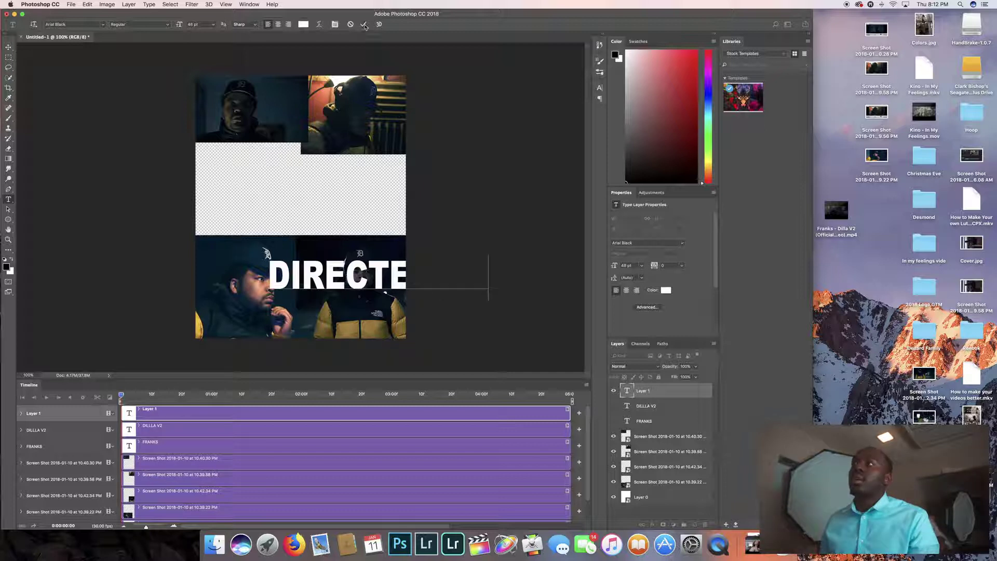
{"action": "left_click", "coordinate": [364, 25]}
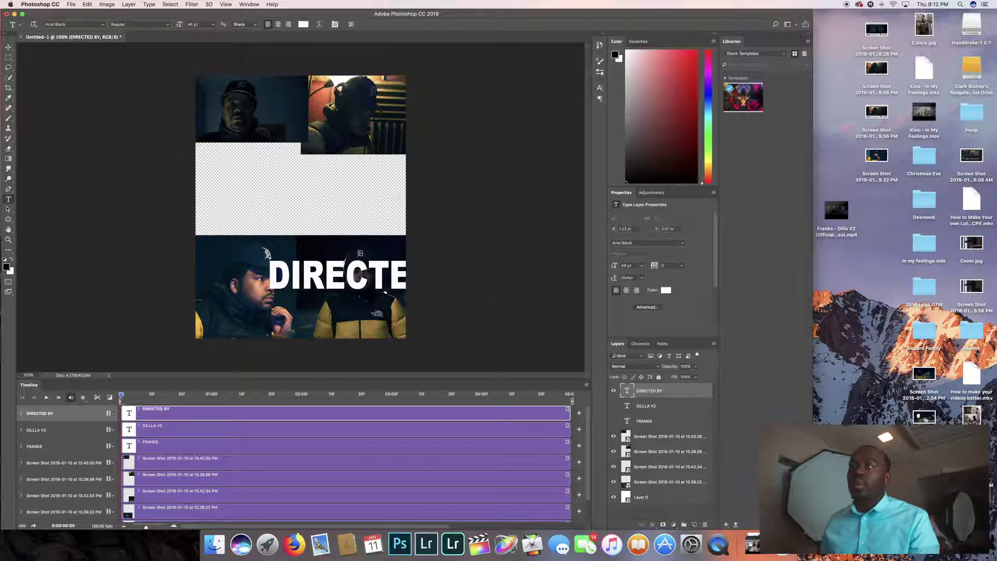
Step: Add a CLARKSVISIONS text line below DIRECTED BY
{"action": "left_click", "coordinate": [287, 314]}
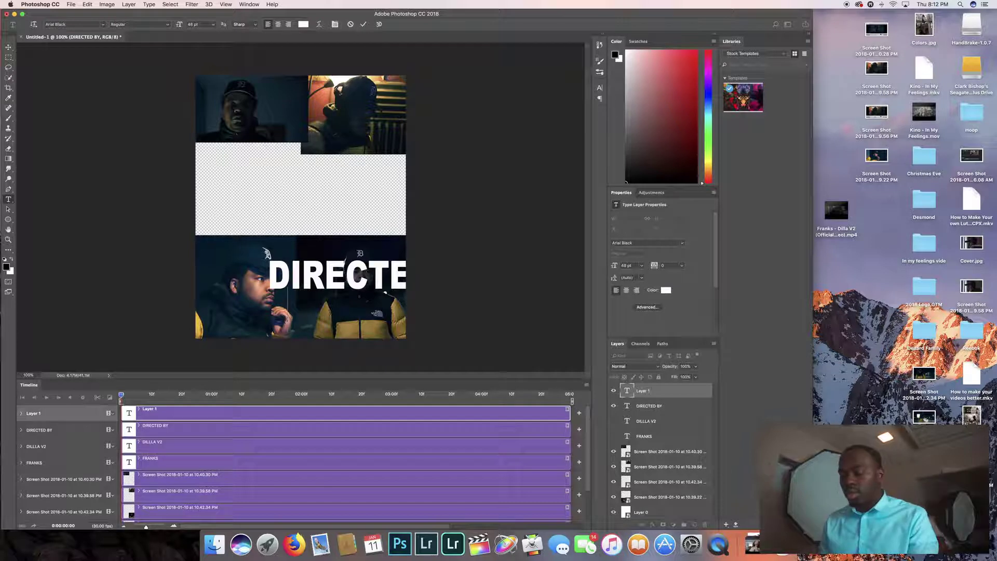
{"action": "type", "text": "CLARKS"}
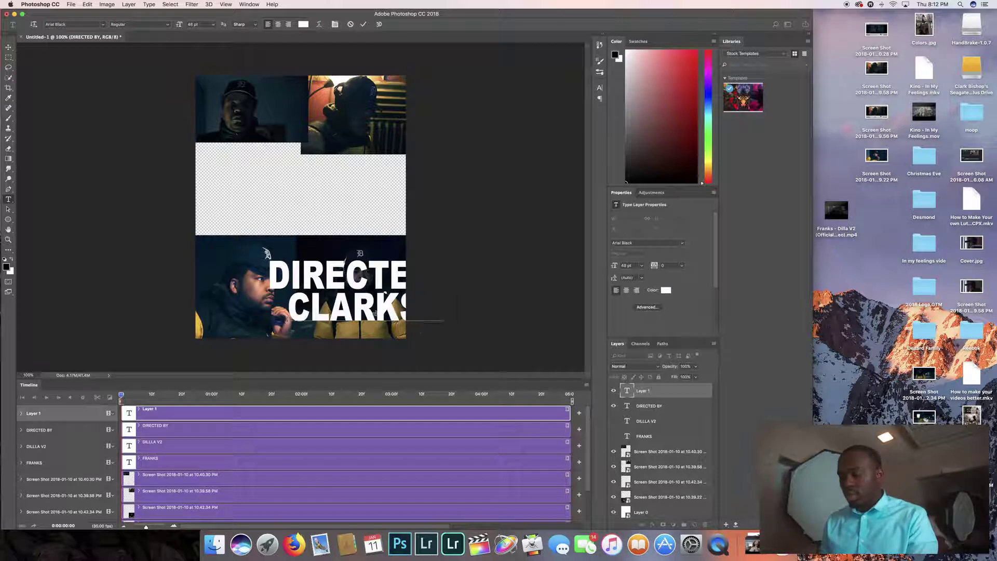
{"action": "type", "text": "BISHOP"}
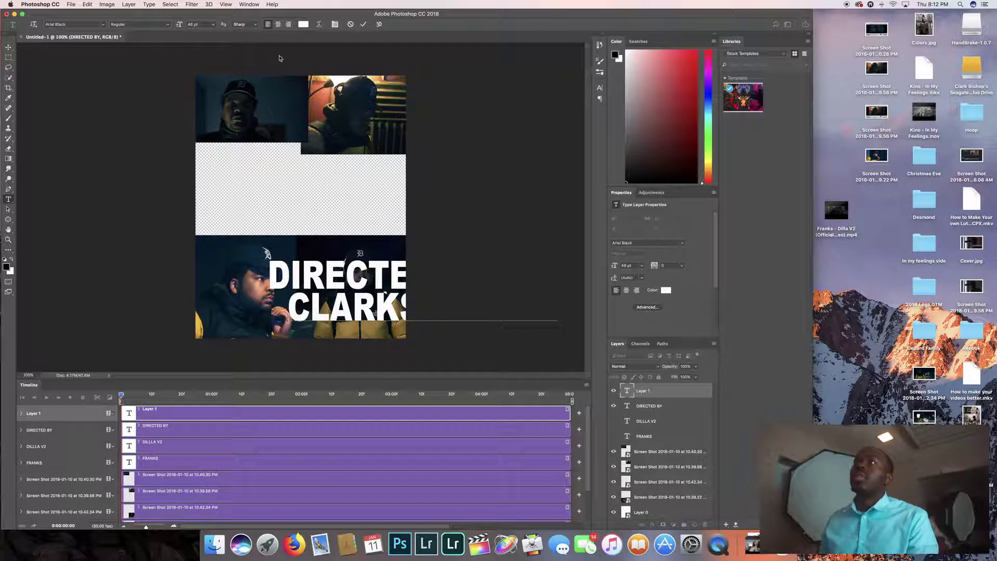
{"action": "left_click", "coordinate": [363, 24]}
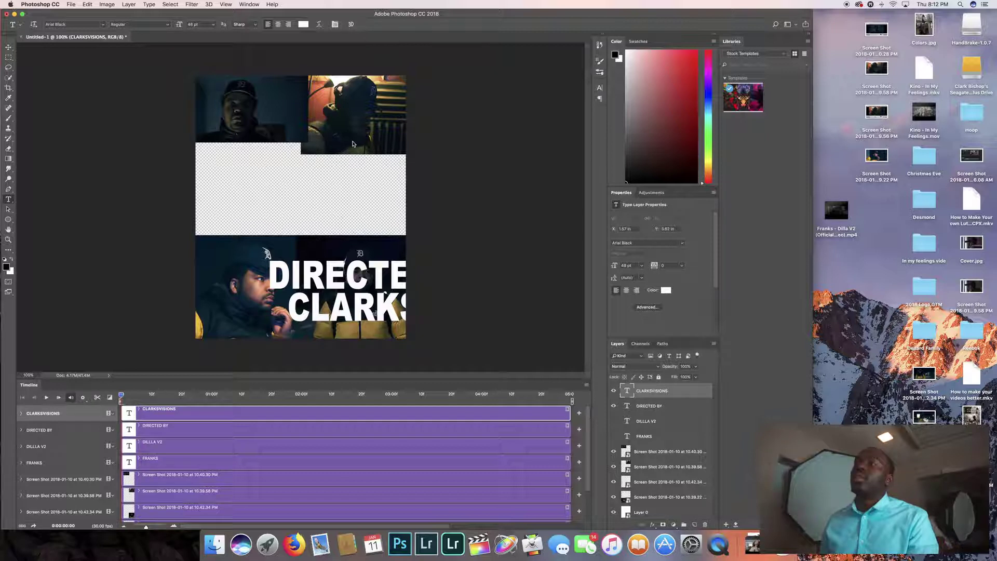
{"action": "left_click", "coordinate": [8, 47]}
Step: Move the DIRECTED BY text left onto the lower photos
{"action": "left_click", "coordinate": [313, 280]}
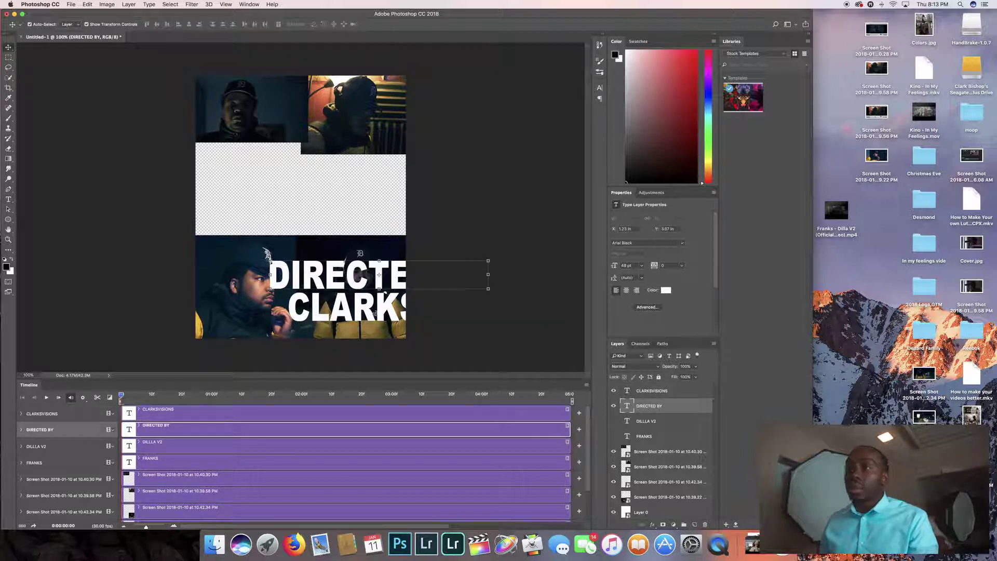
{"action": "key", "text": "super+t"}
{"action": "left_click_drag", "start_coordinate": [363, 274], "coordinate": [303, 272]}
{"action": "left_click_drag", "start_coordinate": [374, 288], "coordinate": [310, 282]}
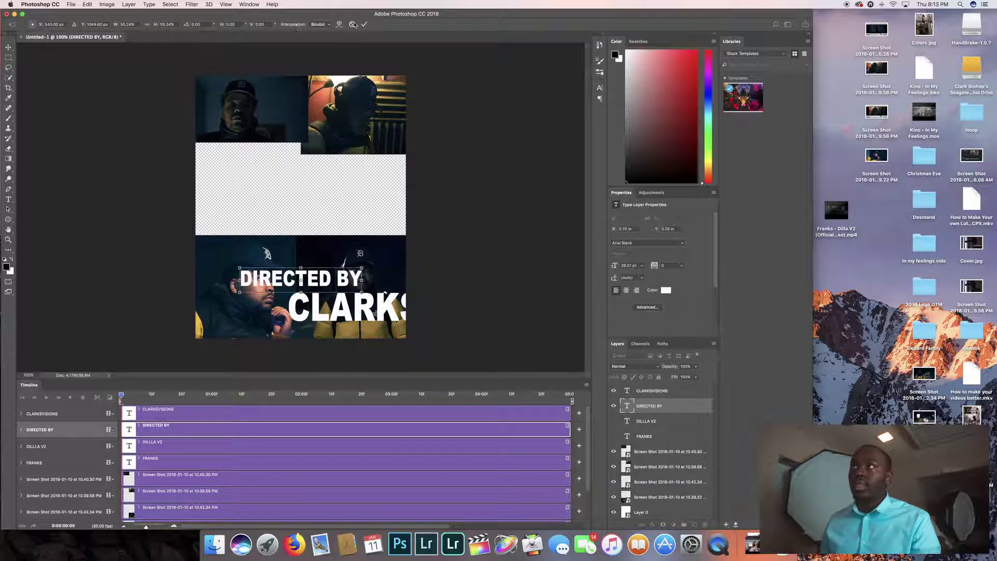
{"action": "left_click", "coordinate": [364, 24]}
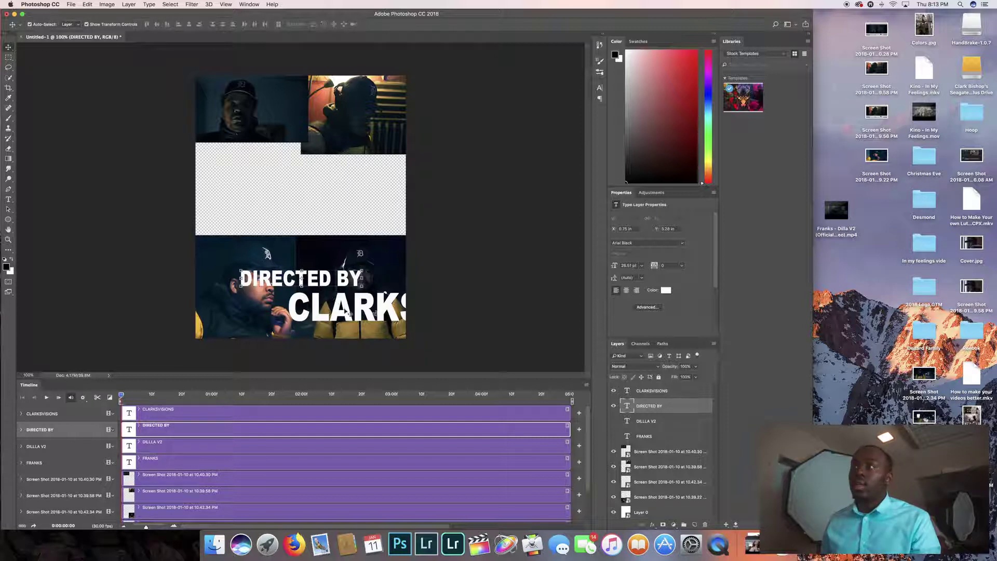
Step: Move CLARKSVISIONS left to sit beneath DIRECTED BY
{"action": "left_click", "coordinate": [348, 312]}
{"action": "left_click", "coordinate": [289, 310]}
{"action": "mouse_move", "coordinate": [289, 310]}
{"action": "left_mouse_down"}
{"action": "mouse_move", "coordinate": [298, 310]}
{"action": "mouse_move", "coordinate": [180, 320]}
{"action": "mouse_move", "coordinate": [205, 296]}
{"action": "mouse_move", "coordinate": [349, 320]}
{"action": "mouse_move", "coordinate": [255, 294]}
{"action": "mouse_move", "coordinate": [255, 283]}
{"action": "mouse_move", "coordinate": [288, 299]}
{"action": "mouse_move", "coordinate": [240, 311]}
{"action": "mouse_move", "coordinate": [300, 301]}
{"action": "left_mouse_up"}
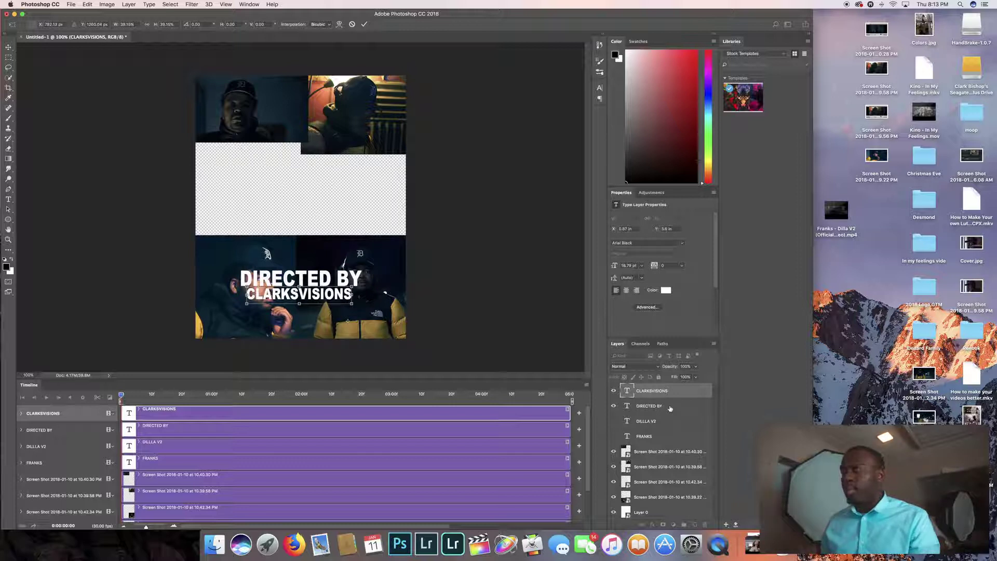
{"action": "left_click", "coordinate": [364, 24]}
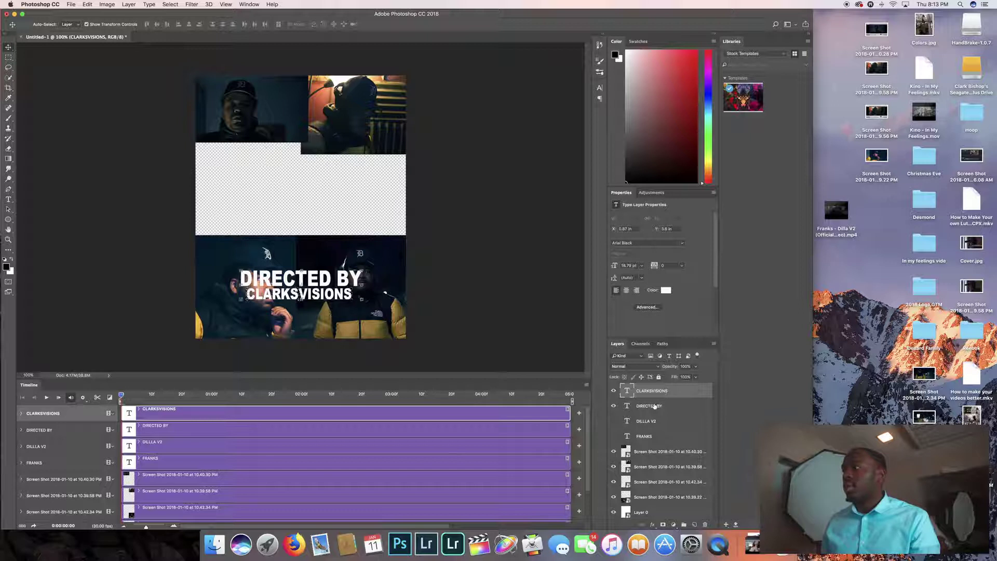
Step: Scale both credit lines down together, then hide both text layers
{"action": "left_click", "coordinate": [653, 406], "text": "super"}
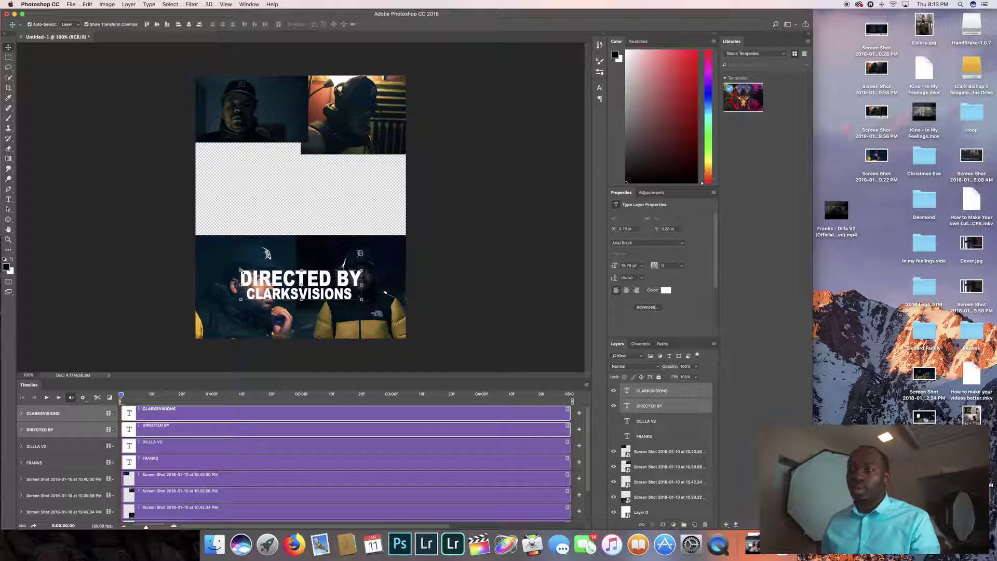
{"action": "left_click_drag", "start_coordinate": [240, 269], "coordinate": [296, 318]}
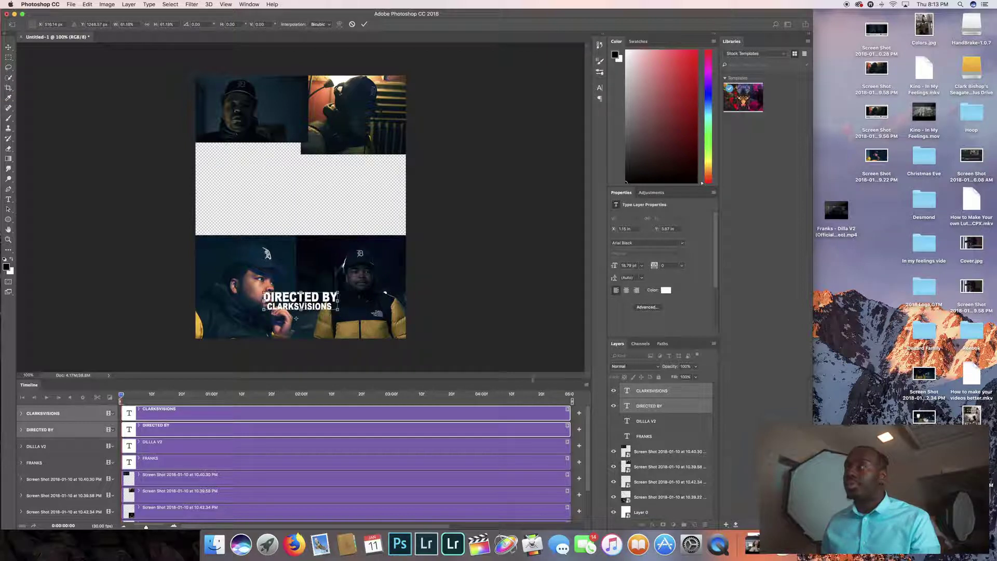
{"action": "left_click", "coordinate": [364, 24]}
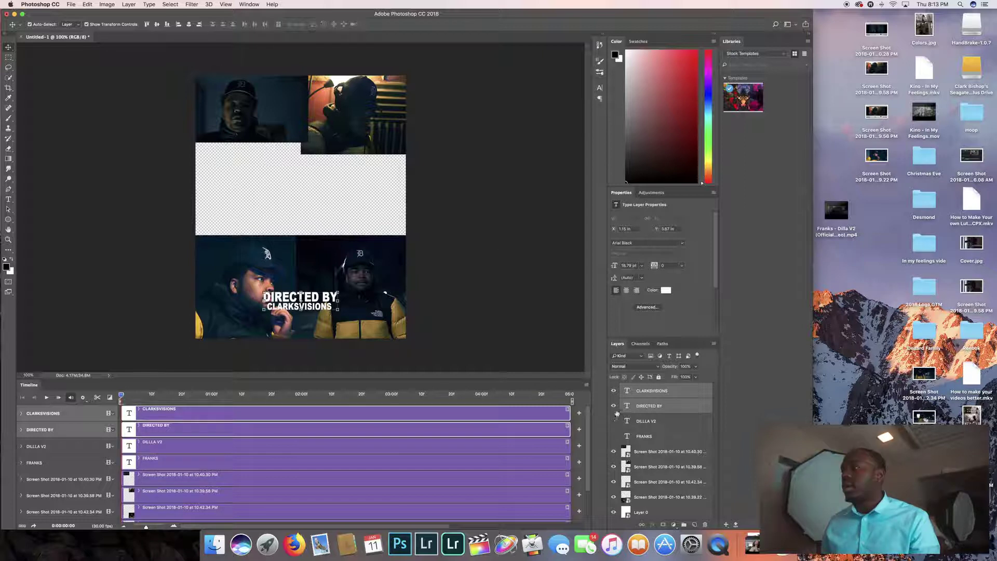
{"action": "left_click", "coordinate": [613, 407]}
{"action": "left_click", "coordinate": [613, 393]}
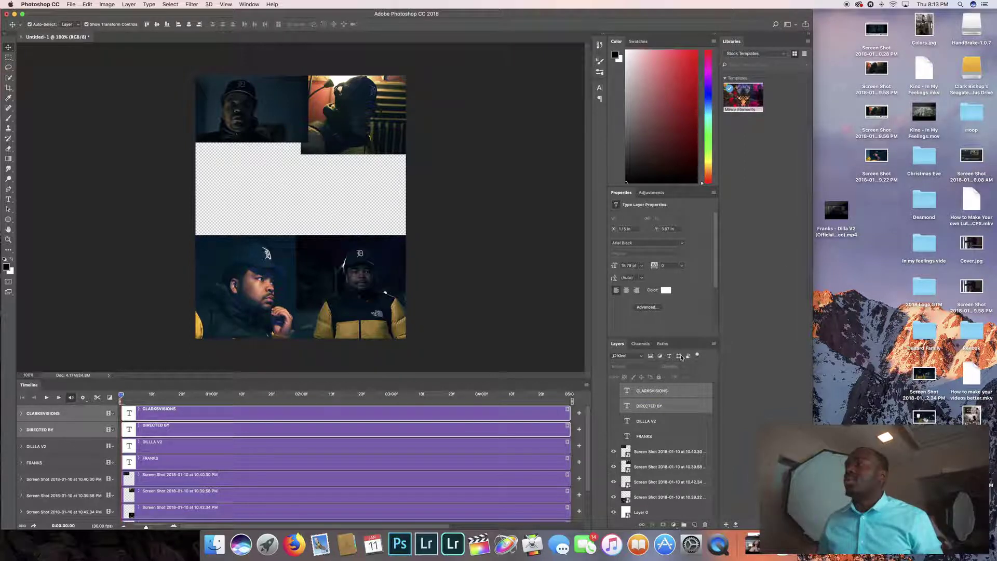
{"action": "scroll", "coordinate": [681, 357], "scroll_direction": "down", "scroll_amount": 2}
Step: Place the Franks - Dilla V2 video into the collage's middle band
{"action": "left_click_drag", "start_coordinate": [836, 211], "coordinate": [296, 177]}
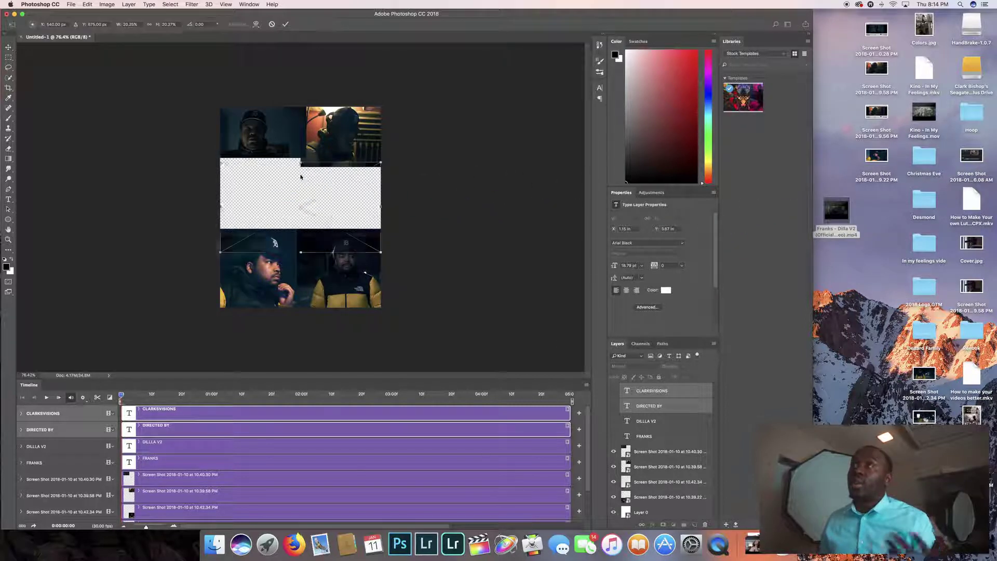
{"action": "left_click_drag", "start_coordinate": [300, 213], "coordinate": [300, 209]}
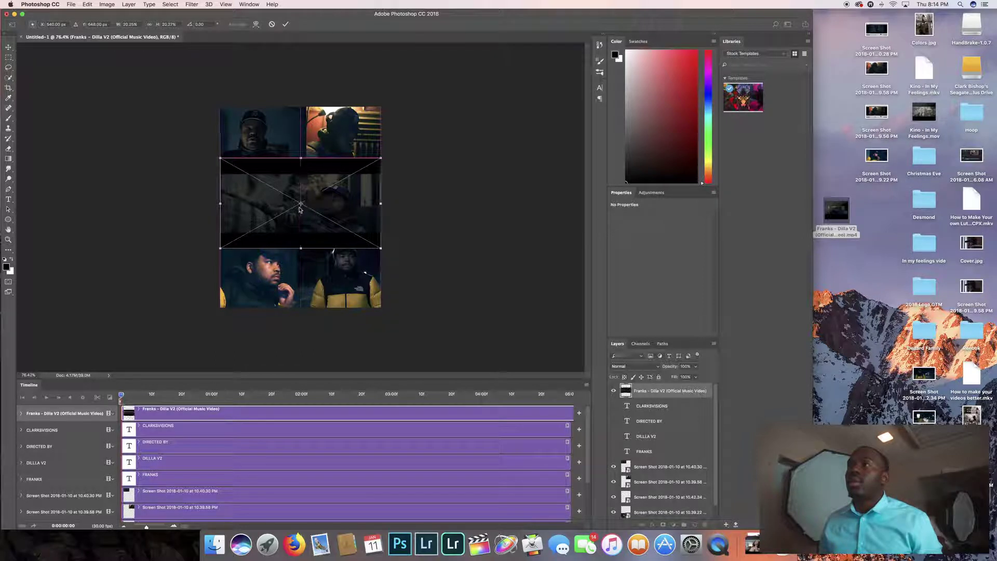
{"action": "left_click", "coordinate": [286, 24]}
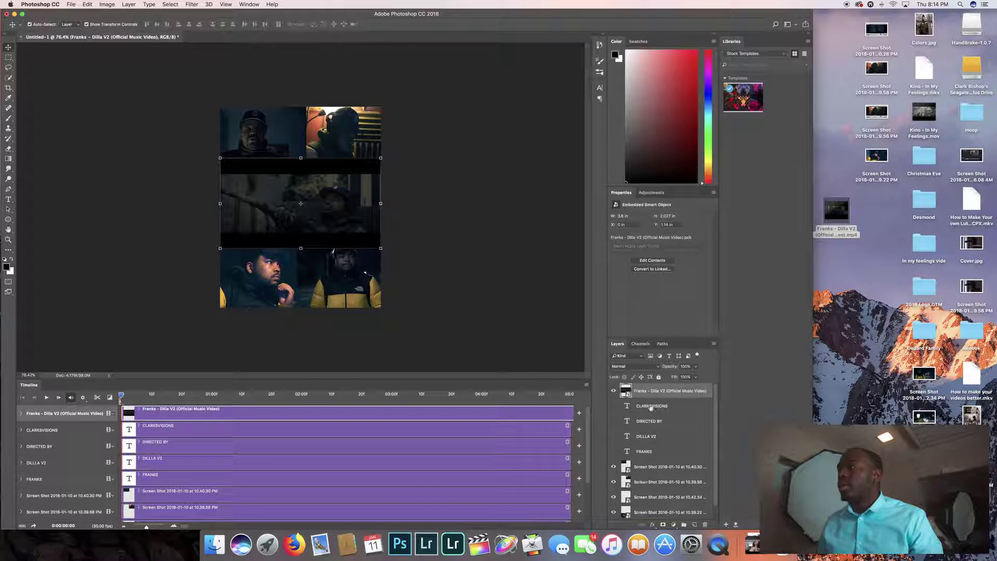
Step: Move the video layer beneath the screenshot layers and nudge it up within the band
{"action": "left_click_drag", "start_coordinate": [653, 396], "coordinate": [642, 520]}
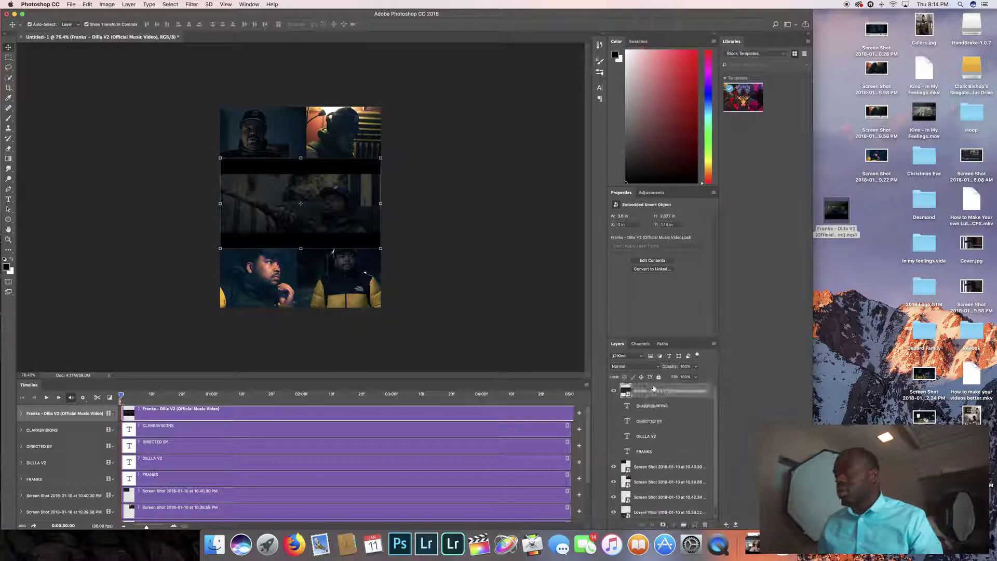
{"action": "left_click_drag", "start_coordinate": [653, 391], "coordinate": [646, 499]}
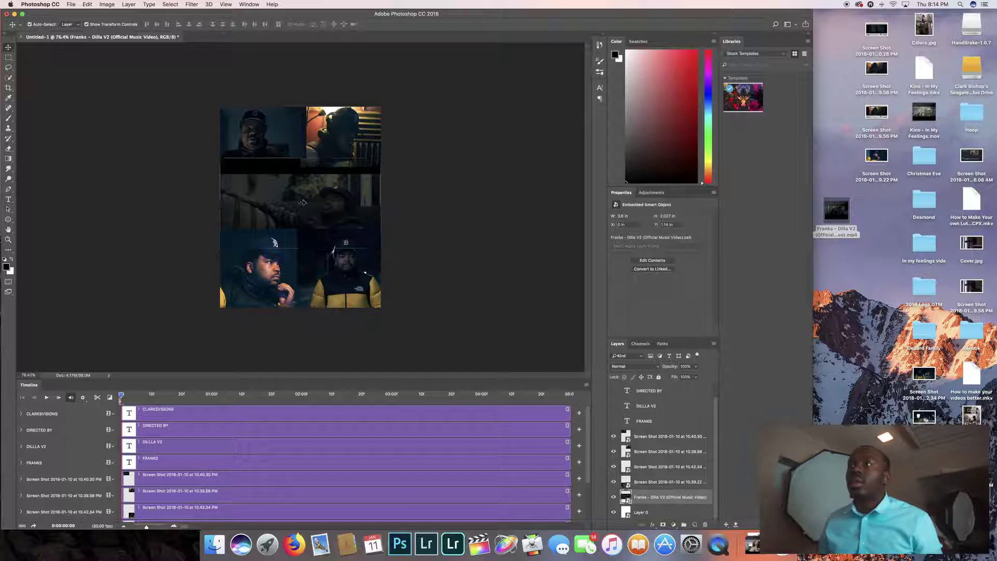
{"action": "left_click_drag", "start_coordinate": [304, 202], "coordinate": [305, 198]}
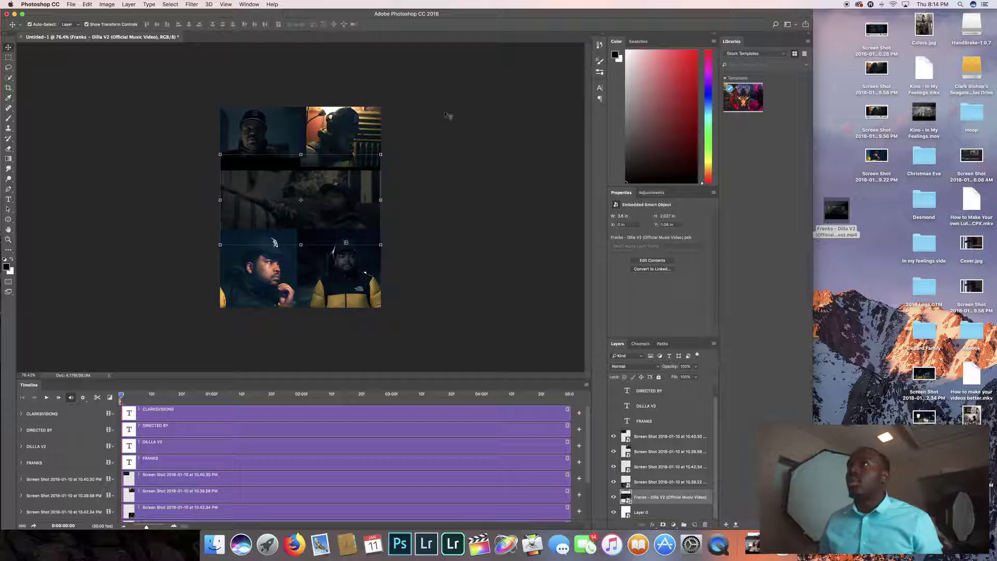
{"action": "left_click", "coordinate": [458, 118]}
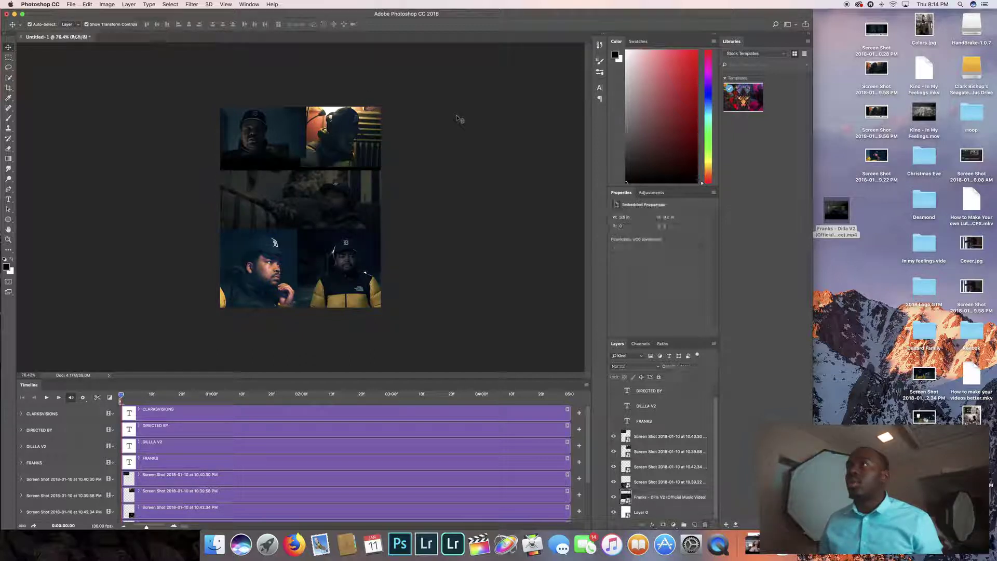
Step: Enlarge the top-left photo and move it up into the collage's top-left corner
{"action": "left_click", "coordinate": [658, 435]}
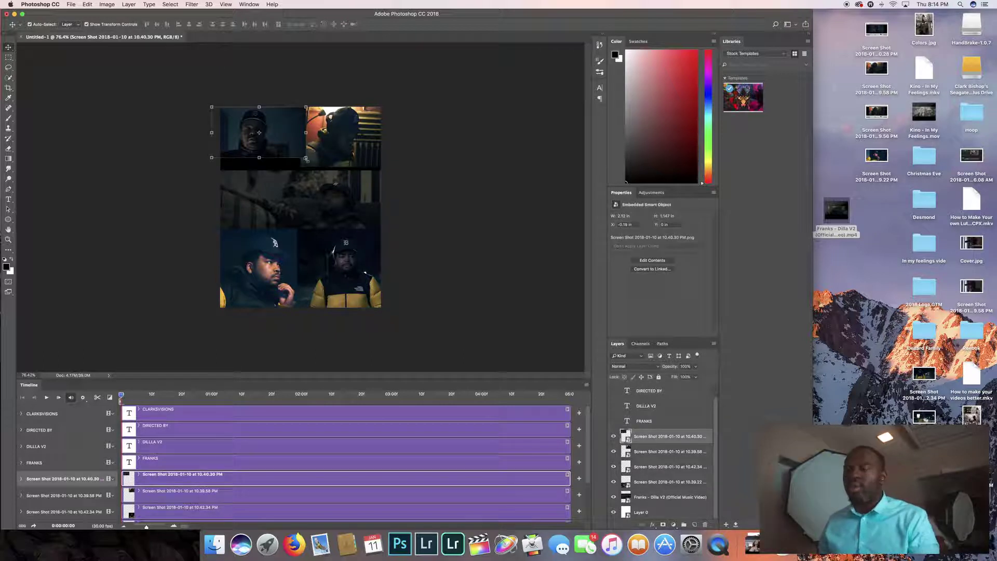
{"action": "left_click_drag", "start_coordinate": [307, 158], "coordinate": [335, 186]}
{"action": "left_click_drag", "start_coordinate": [290, 138], "coordinate": [287, 137]}
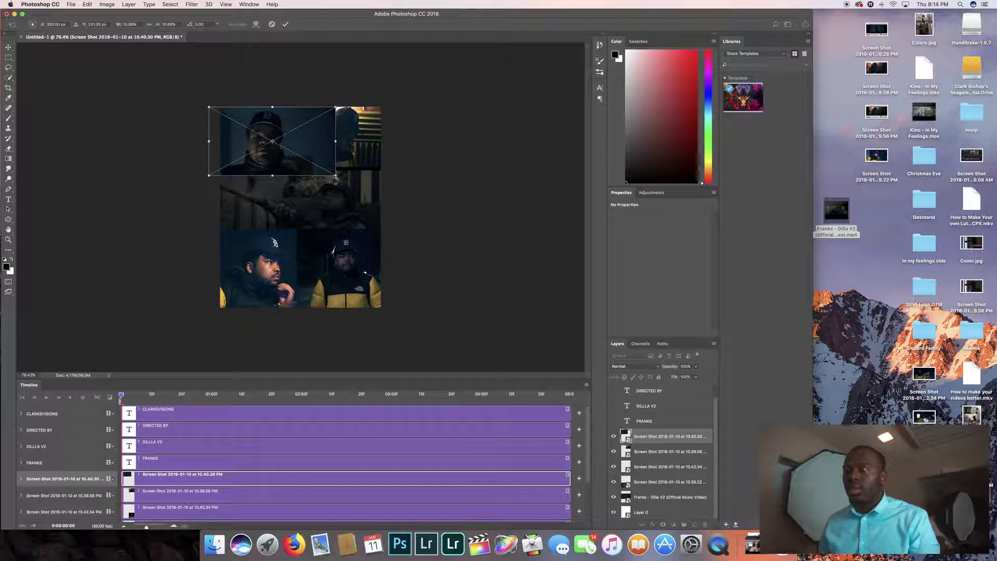
{"action": "left_click_drag", "start_coordinate": [335, 177], "coordinate": [326, 170]}
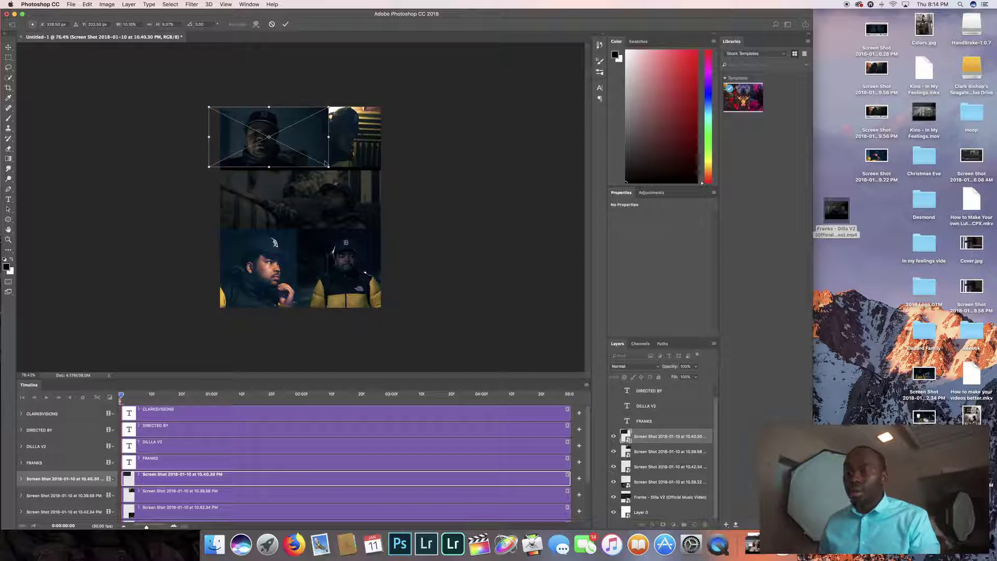
{"action": "key", "text": "ctrl+z"}
{"action": "left_click_drag", "start_coordinate": [310, 160], "coordinate": [294, 157]}
{"action": "left_click", "coordinate": [285, 24]}
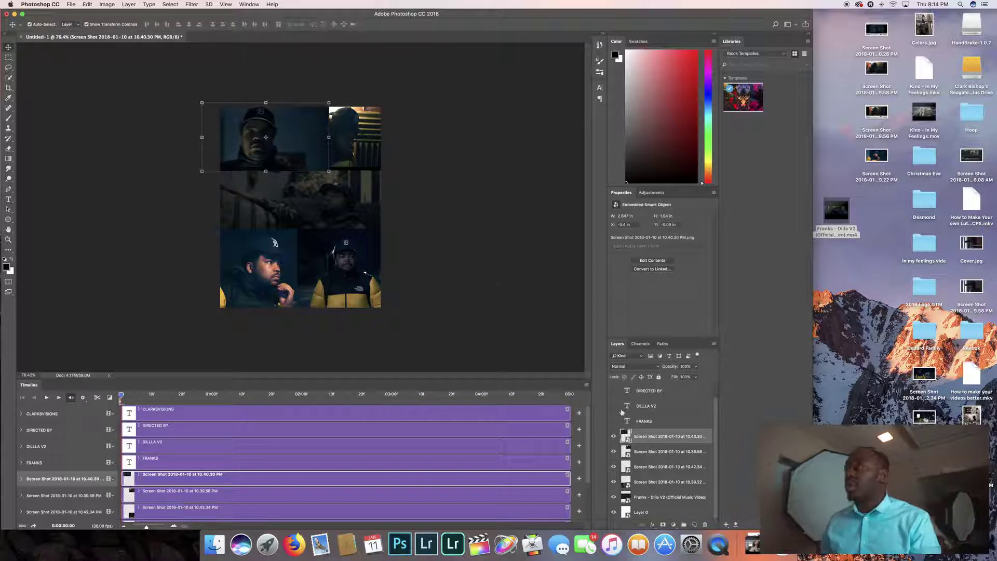
Step: Enlarge and reposition the top-right photo to fill the upper-right corner, then deselect
{"action": "left_click", "coordinate": [653, 451]}
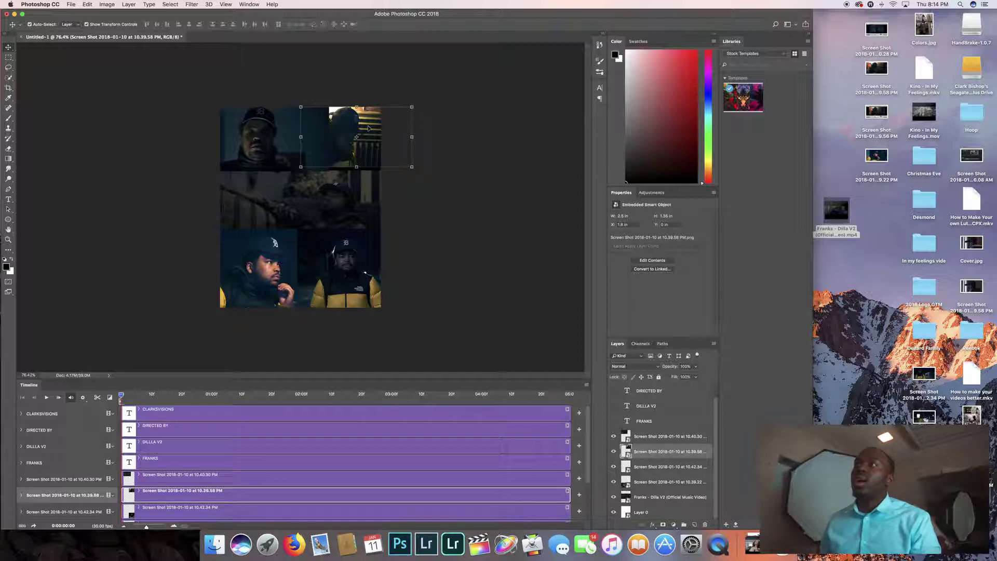
{"action": "left_click_drag", "start_coordinate": [368, 130], "coordinate": [367, 119]}
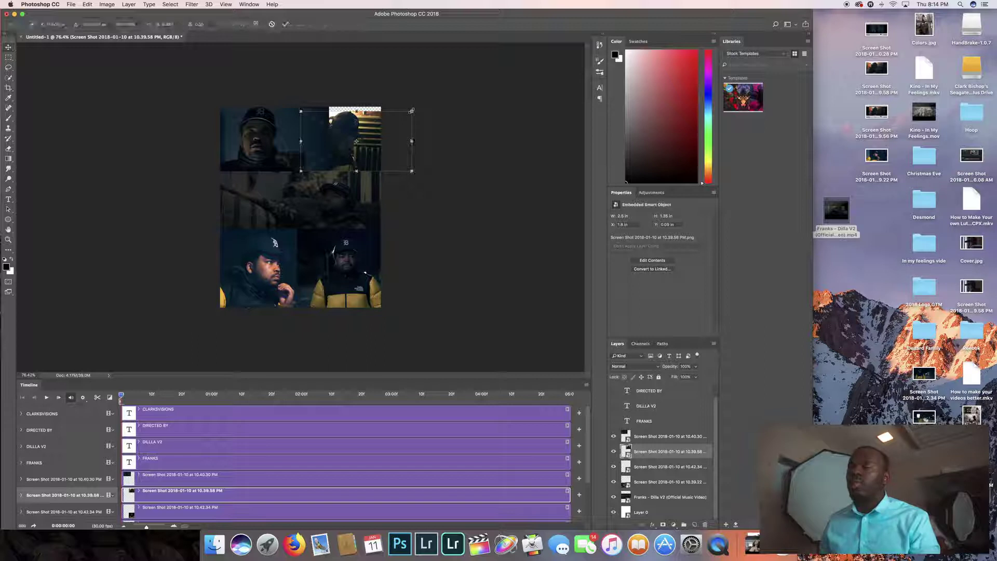
{"action": "left_click_drag", "start_coordinate": [412, 111], "coordinate": [425, 105]}
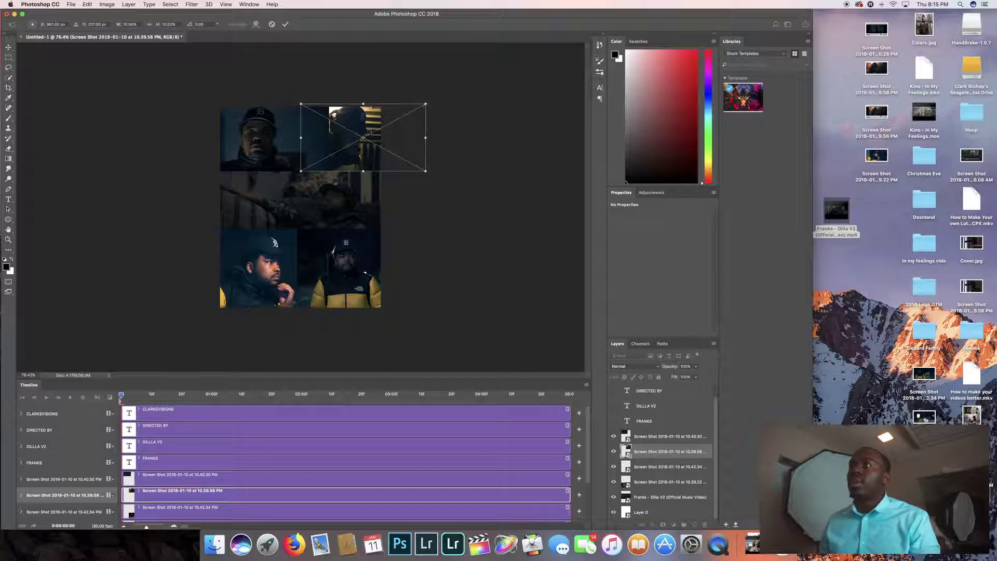
{"action": "left_click", "coordinate": [286, 25]}
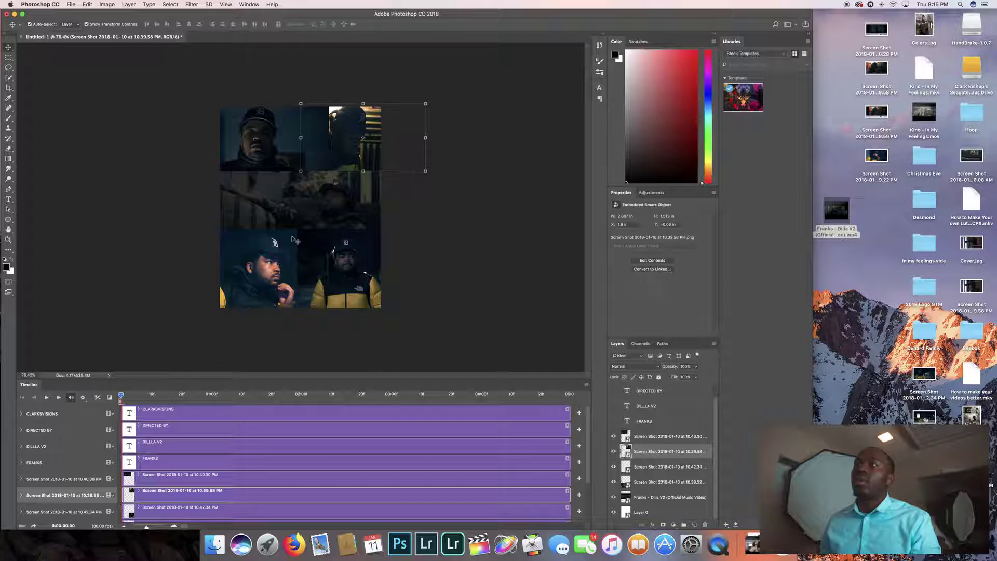
{"action": "left_click", "coordinate": [447, 246]}
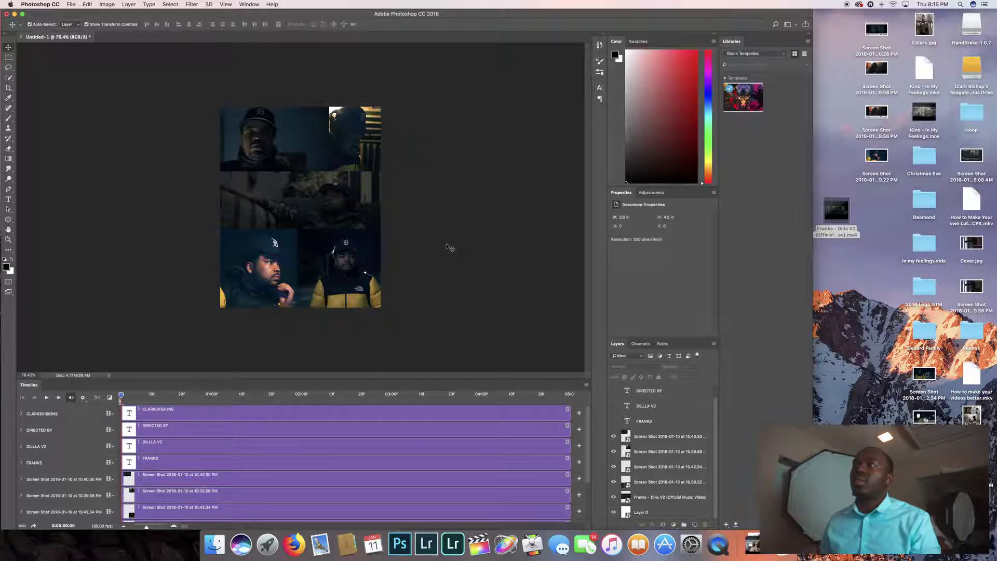
{"action": "left_click", "coordinate": [48, 399]}
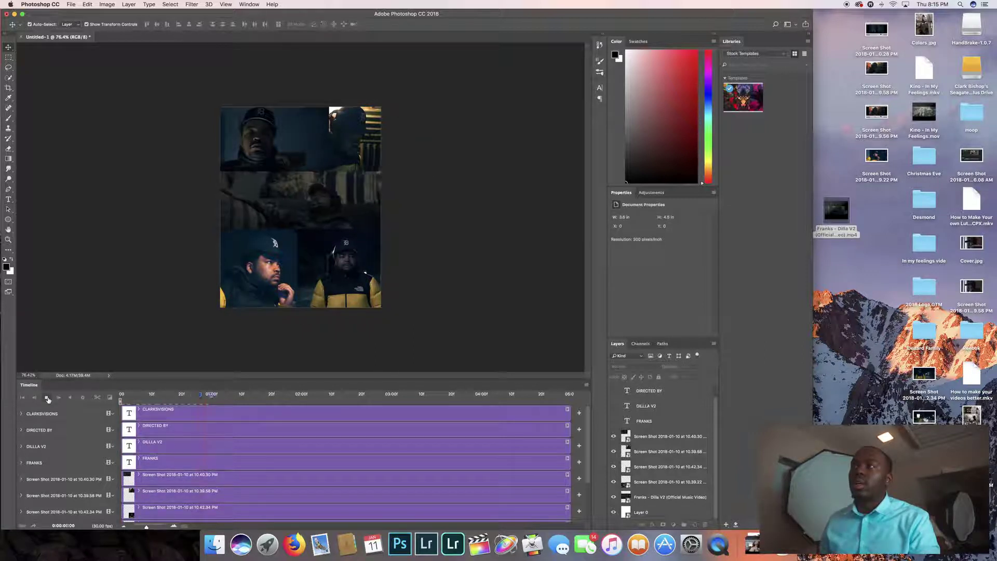
{"action": "left_click", "coordinate": [48, 398]}
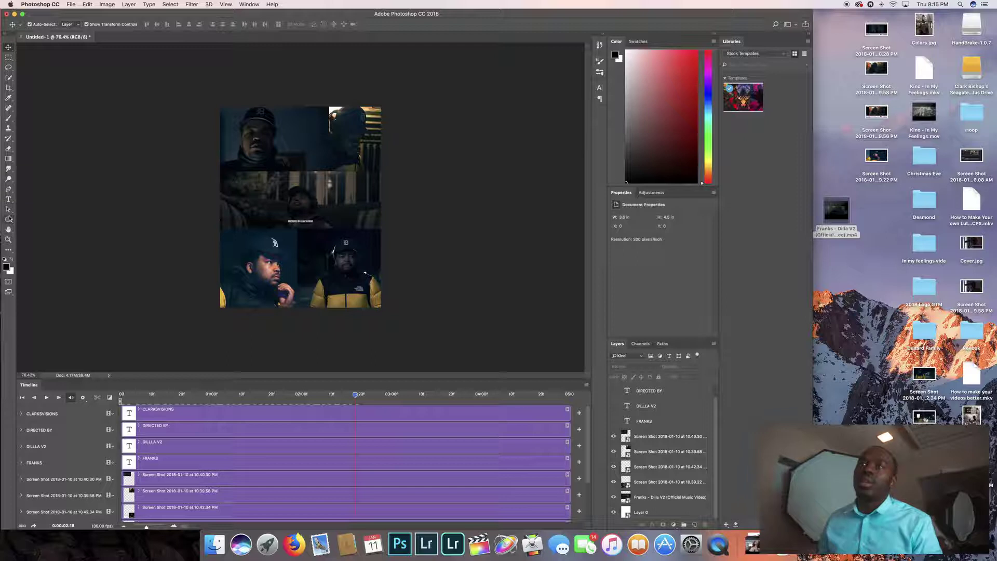
{"action": "left_click", "coordinate": [10, 149]}
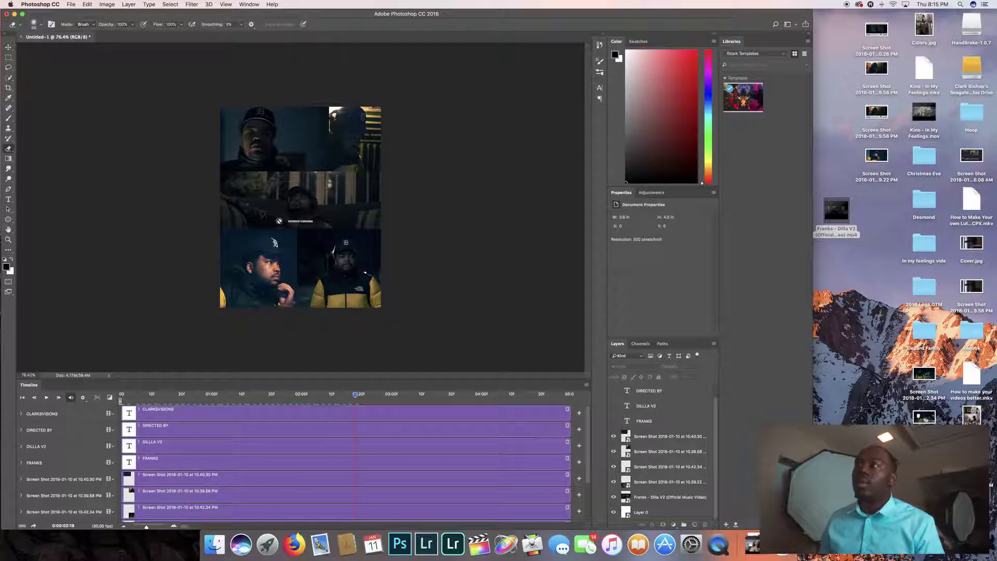
Step: Rasterize the 10.39.22 screenshot layer with the Eraser, undoing the test stroke
{"action": "left_click", "coordinate": [647, 485]}
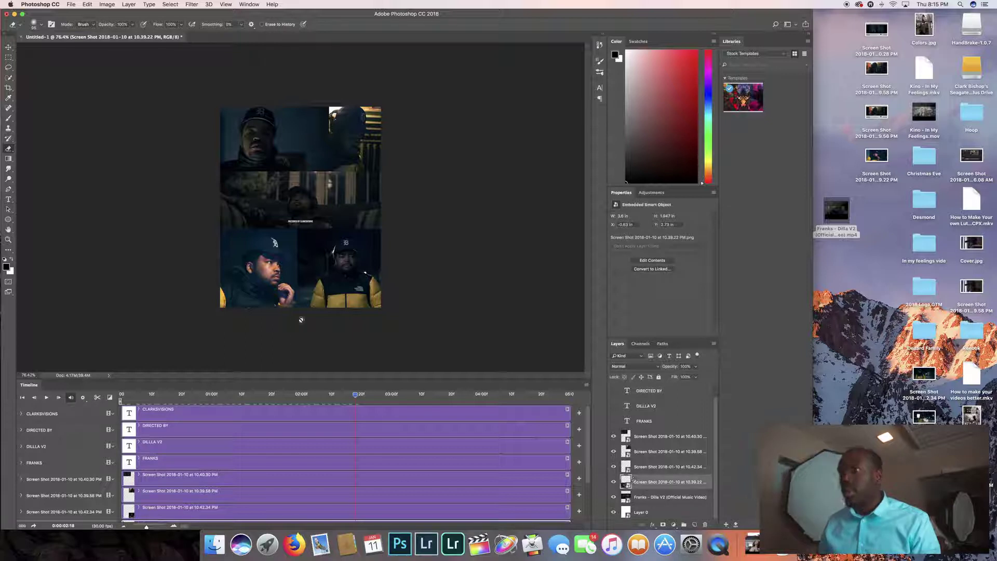
{"action": "left_click", "coordinate": [279, 266]}
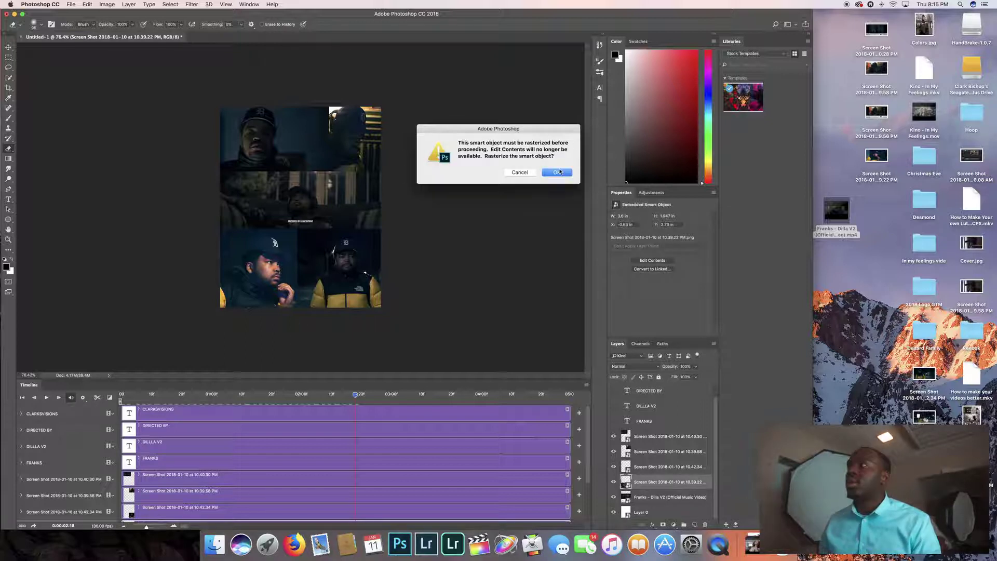
{"action": "left_click", "coordinate": [558, 172]}
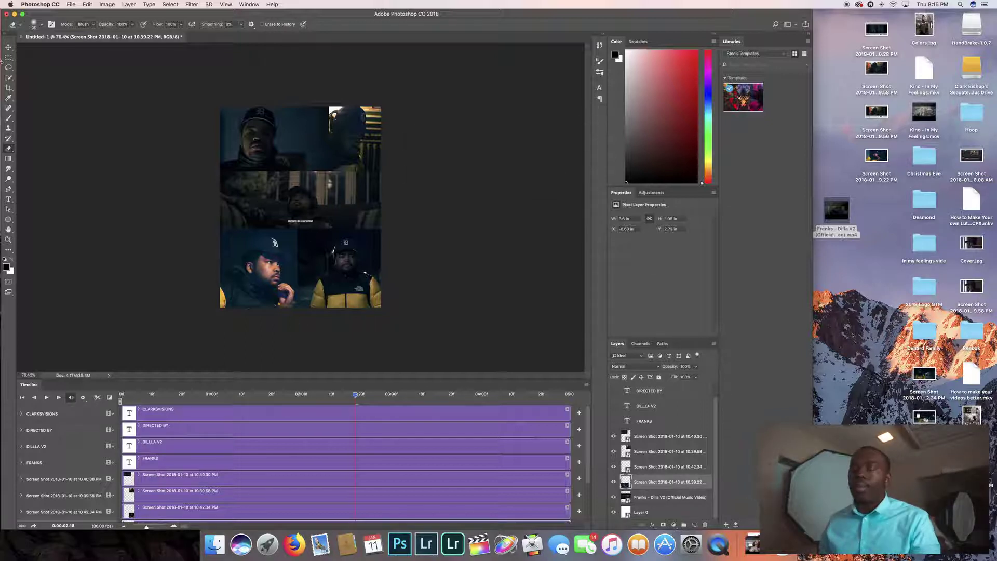
{"action": "left_click_drag", "start_coordinate": [297, 232], "coordinate": [299, 261]}
{"action": "key", "text": "super+z"}
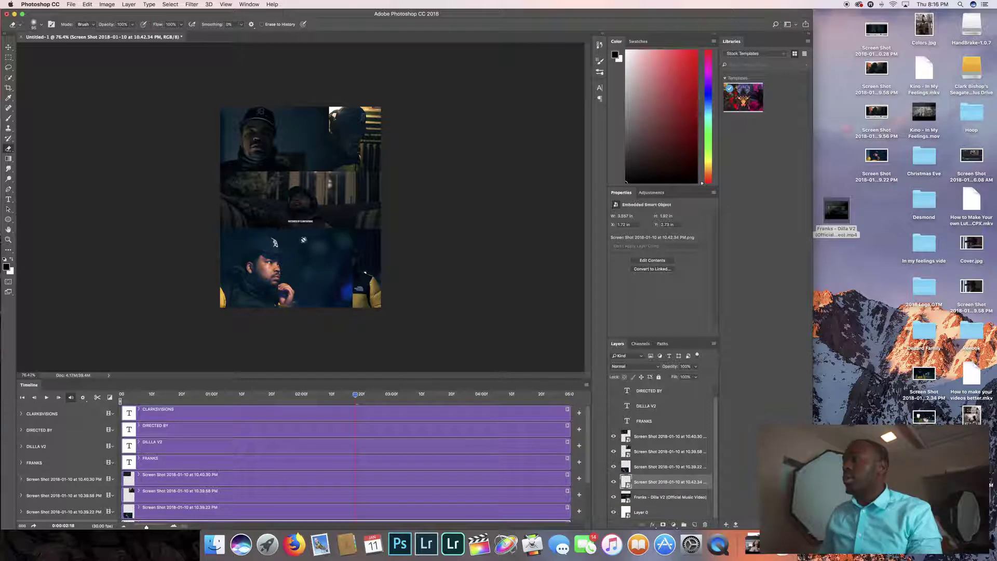
Step: Rasterize the 10.42.34 screenshot layer the same way, undoing its test erase
{"action": "left_click", "coordinate": [325, 266]}
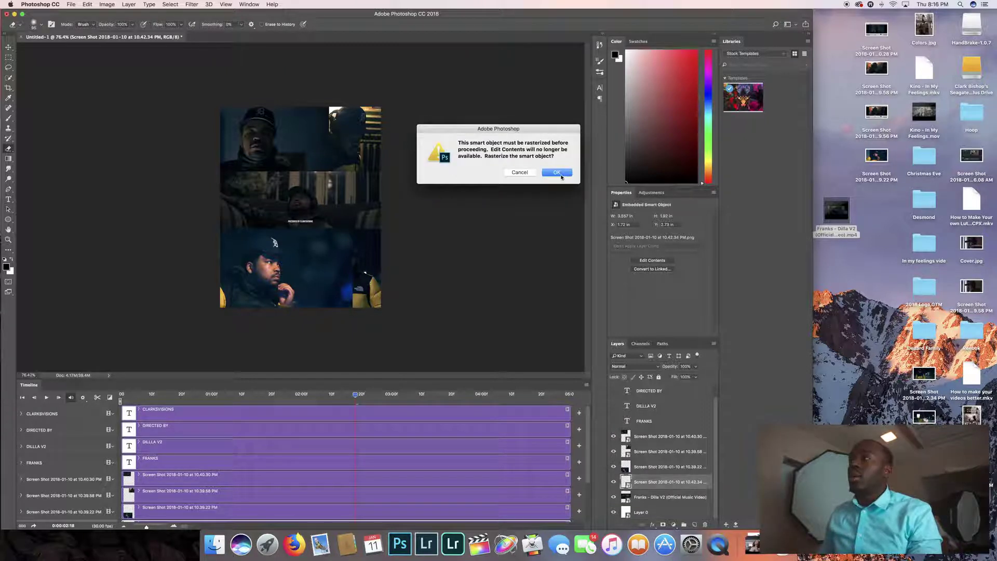
{"action": "left_click", "coordinate": [556, 173]}
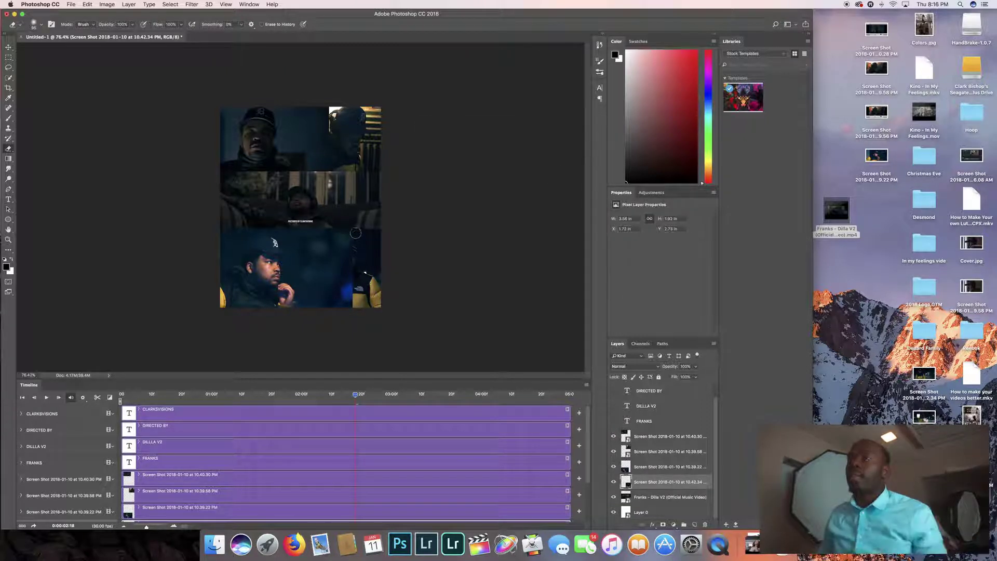
{"action": "left_click_drag", "start_coordinate": [358, 236], "coordinate": [352, 289]}
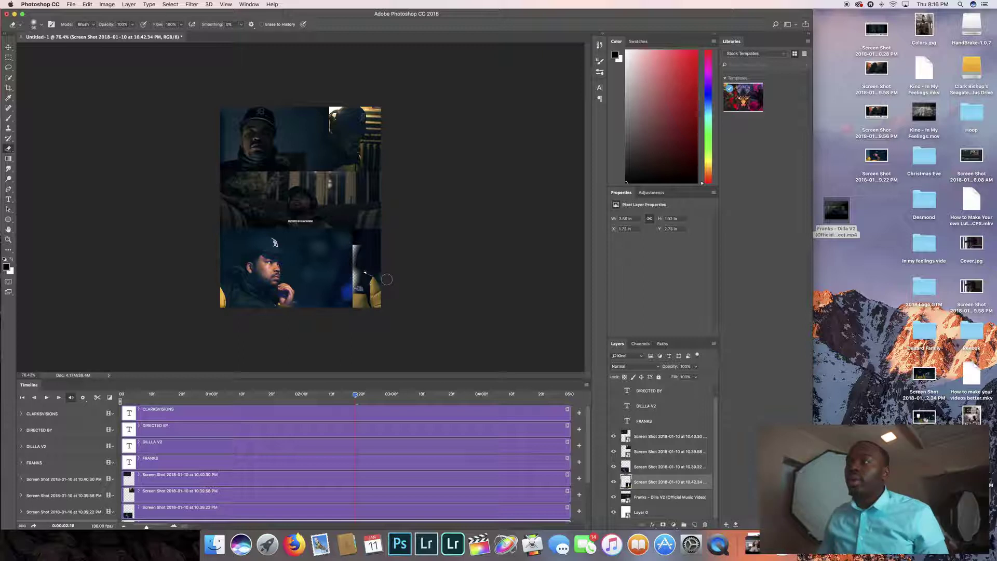
{"action": "key", "text": "super+z"}
Step: Erase the right side of the 10.39.22 photo to uncover the capped man below
{"action": "left_click", "coordinate": [650, 468]}
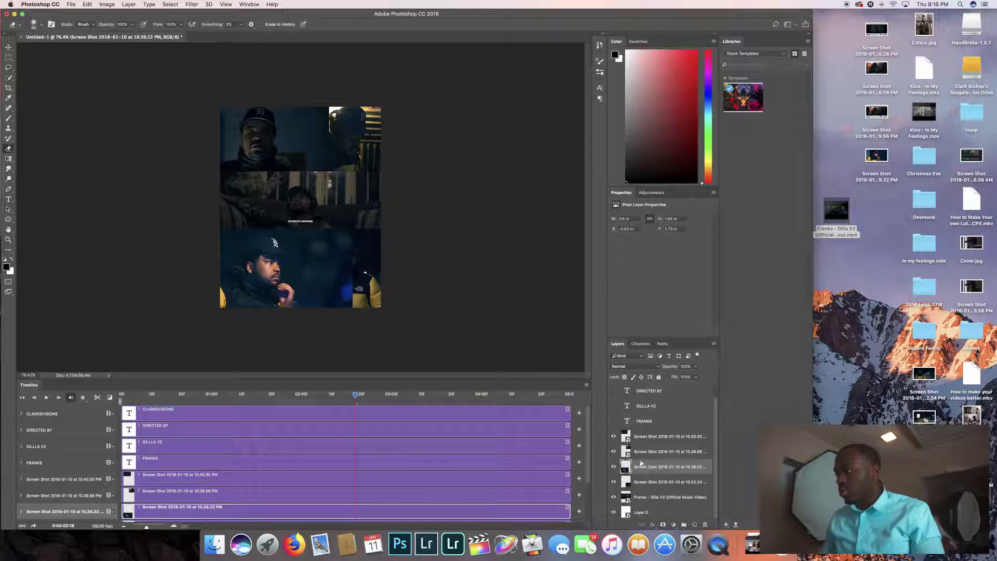
{"action": "left_click_drag", "start_coordinate": [351, 237], "coordinate": [351, 305]}
{"action": "left_click_drag", "start_coordinate": [345, 239], "coordinate": [337, 306]}
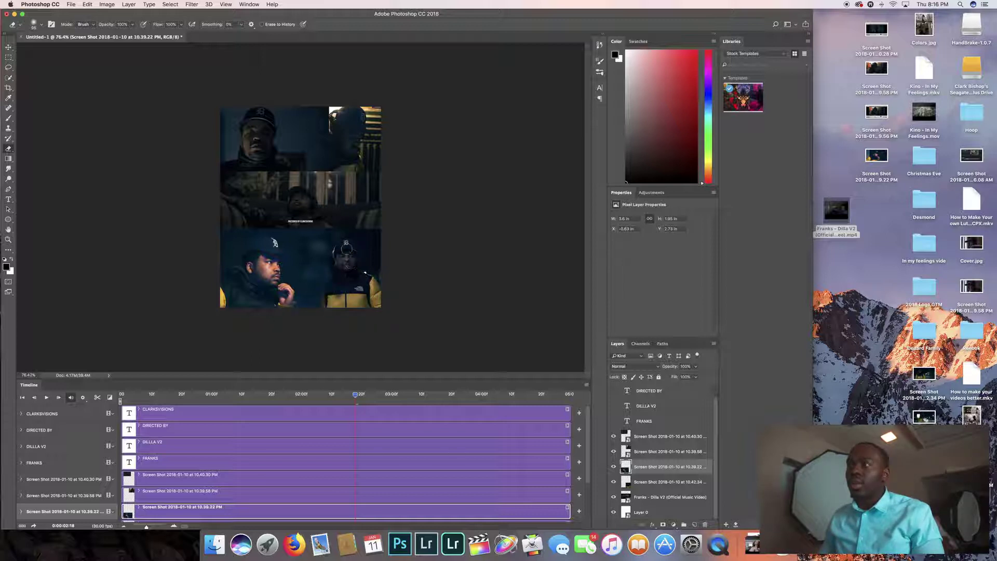
{"action": "mouse_move", "coordinate": [332, 265]}
{"action": "left_mouse_down"}
{"action": "mouse_move", "coordinate": [319, 305]}
{"action": "mouse_move", "coordinate": [329, 270]}
{"action": "left_mouse_up"}
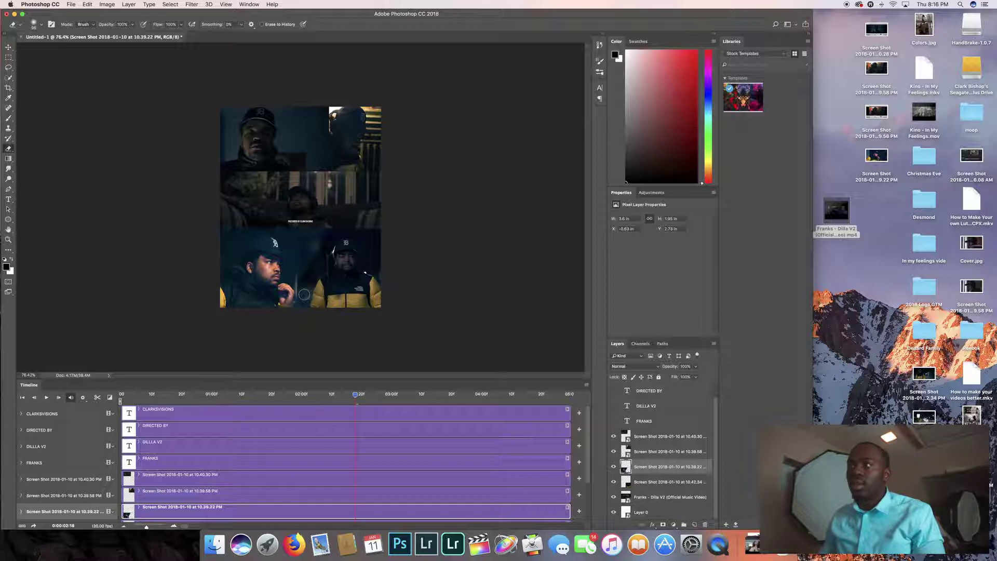
{"action": "mouse_move", "coordinate": [304, 294]}
{"action": "left_mouse_down"}
{"action": "mouse_move", "coordinate": [333, 291]}
{"action": "mouse_move", "coordinate": [340, 305]}
{"action": "left_mouse_up"}
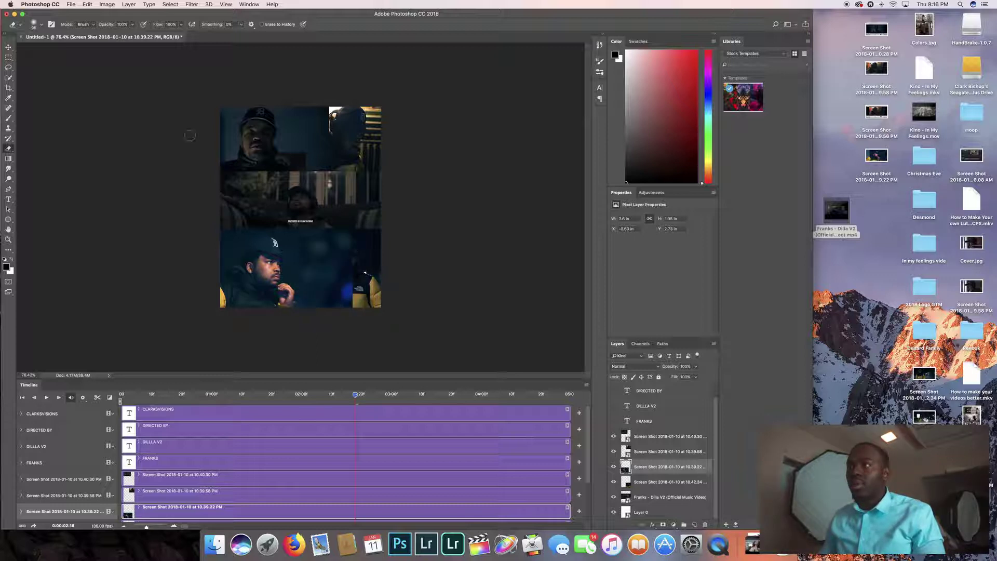
Step: Raise the eraser brush to about 100 px and erase more of the bottom-right area
{"action": "right_click", "coordinate": [63, 44]}
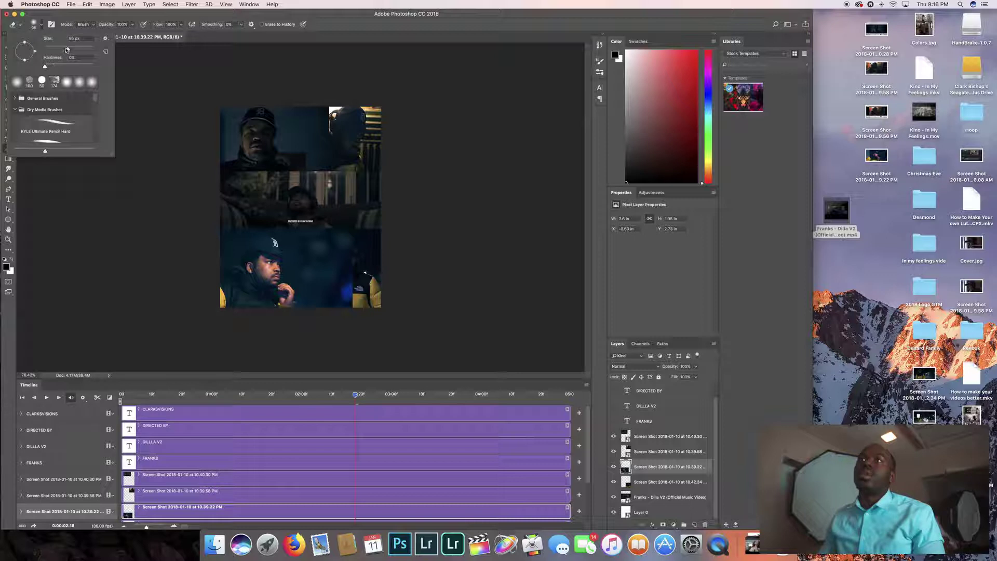
{"action": "left_click_drag", "start_coordinate": [66, 50], "coordinate": [73, 50]}
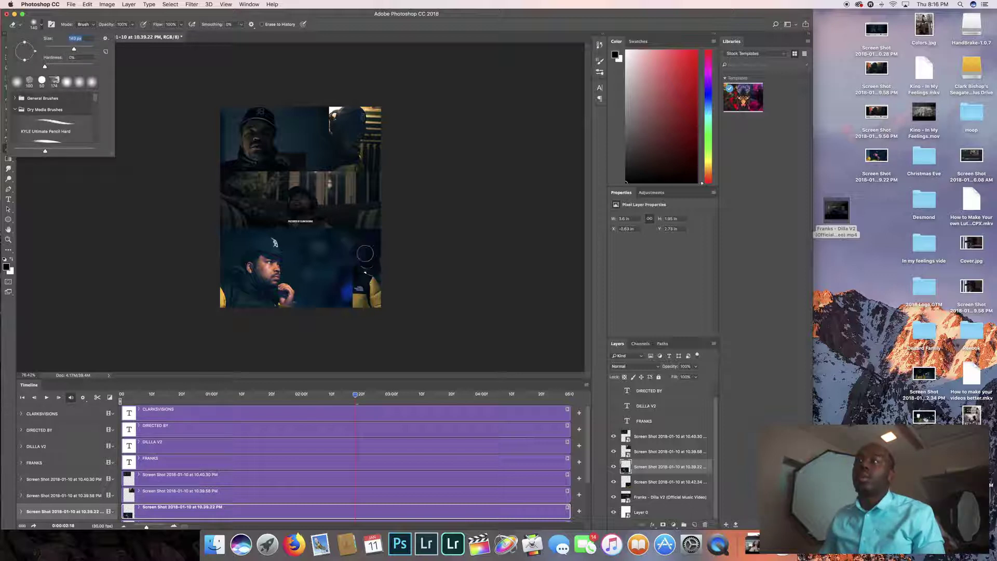
{"action": "mouse_move", "coordinate": [353, 234]}
{"action": "left_mouse_down"}
{"action": "mouse_move", "coordinate": [346, 317]}
{"action": "mouse_move", "coordinate": [357, 257]}
{"action": "mouse_move", "coordinate": [347, 239]}
{"action": "mouse_move", "coordinate": [332, 303]}
{"action": "mouse_move", "coordinate": [327, 237]}
{"action": "mouse_move", "coordinate": [319, 306]}
{"action": "mouse_move", "coordinate": [321, 282]}
{"action": "left_mouse_up"}
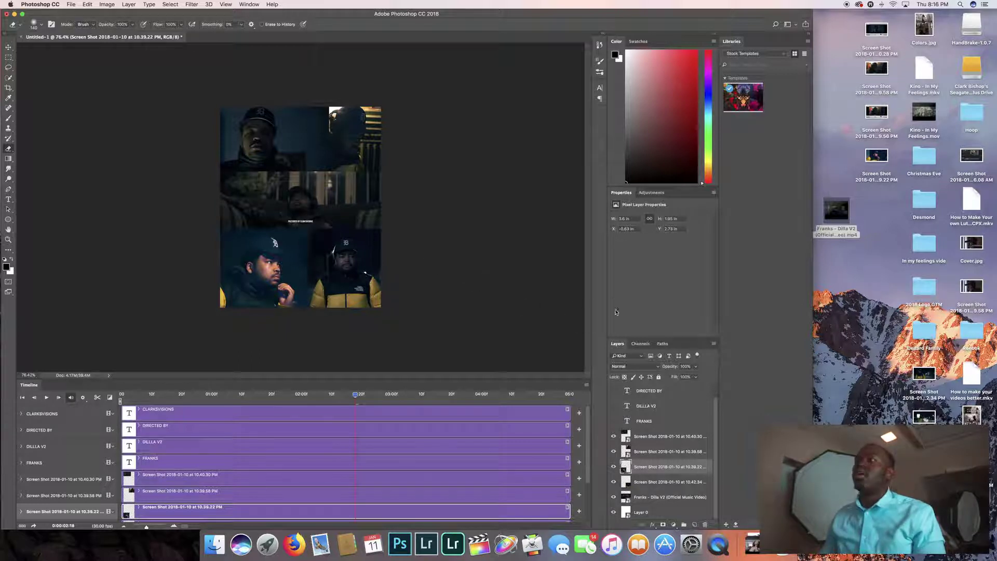
{"action": "left_click", "coordinate": [666, 439]}
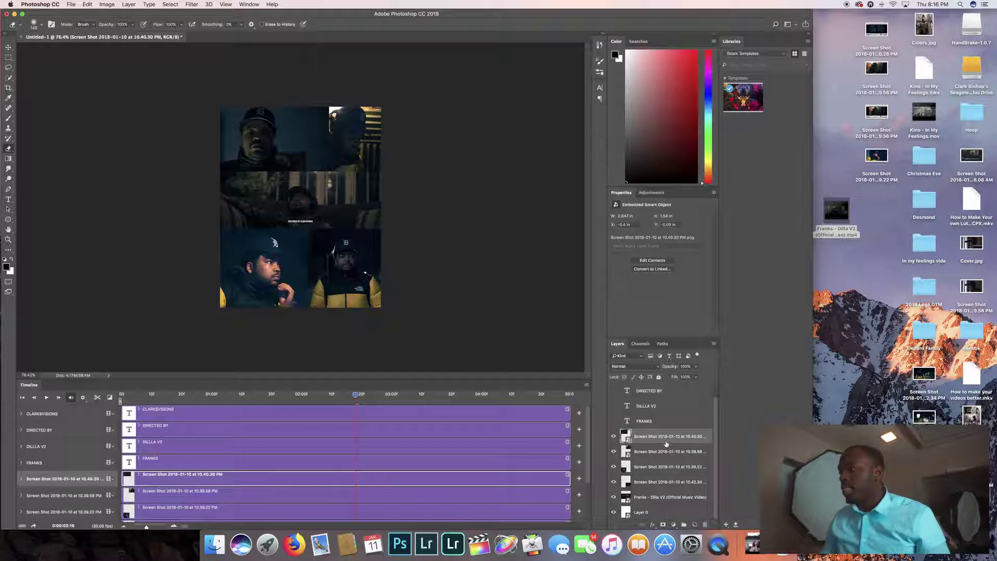
Step: Rasterize the 10.40.30 layer and erase parts of the top-right photo's upper edge
{"action": "left_click", "coordinate": [312, 155]}
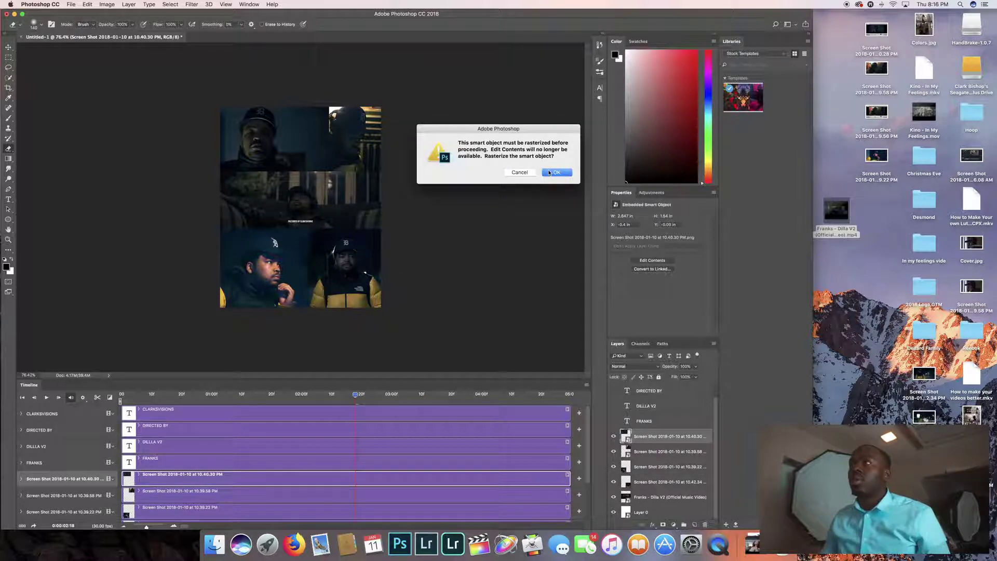
{"action": "left_click", "coordinate": [550, 172]}
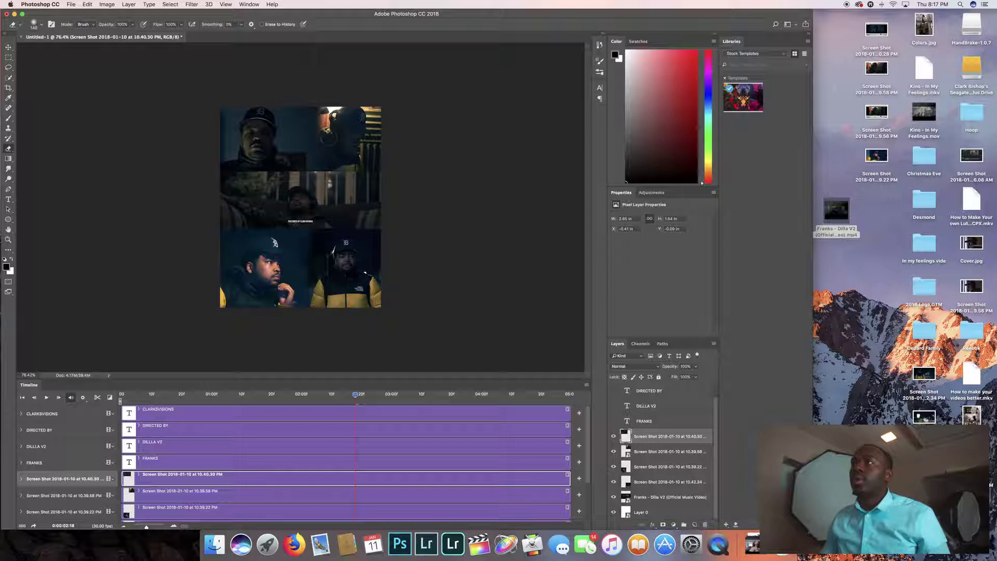
{"action": "mouse_move", "coordinate": [315, 155]}
{"action": "left_mouse_down"}
{"action": "mouse_move", "coordinate": [319, 114]}
{"action": "mouse_move", "coordinate": [316, 129]}
{"action": "left_mouse_up"}
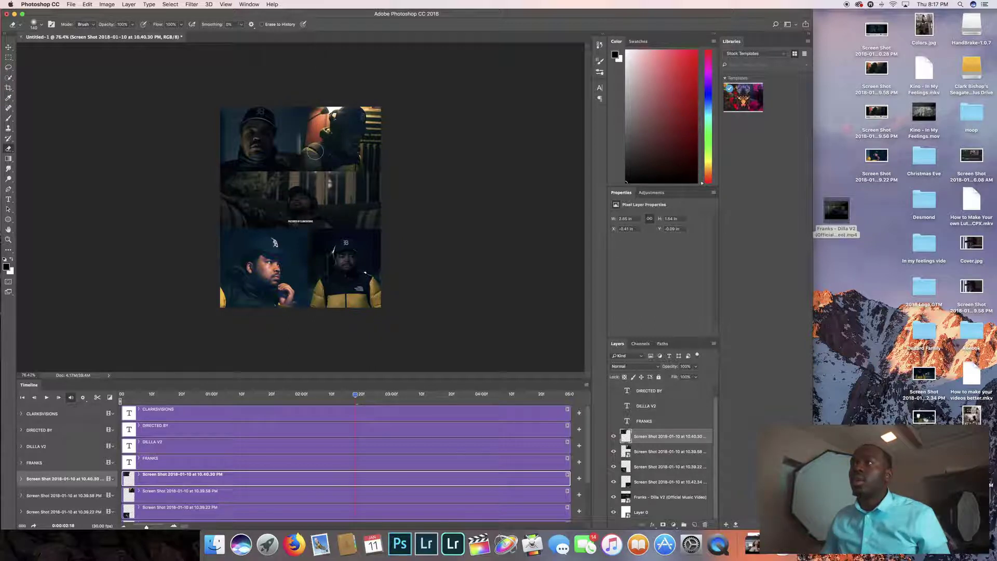
{"action": "mouse_move", "coordinate": [315, 151]}
{"action": "left_mouse_down"}
{"action": "mouse_move", "coordinate": [326, 112]}
{"action": "mouse_move", "coordinate": [317, 173]}
{"action": "mouse_move", "coordinate": [325, 136]}
{"action": "mouse_move", "coordinate": [316, 122]}
{"action": "mouse_move", "coordinate": [314, 162]}
{"action": "left_mouse_up"}
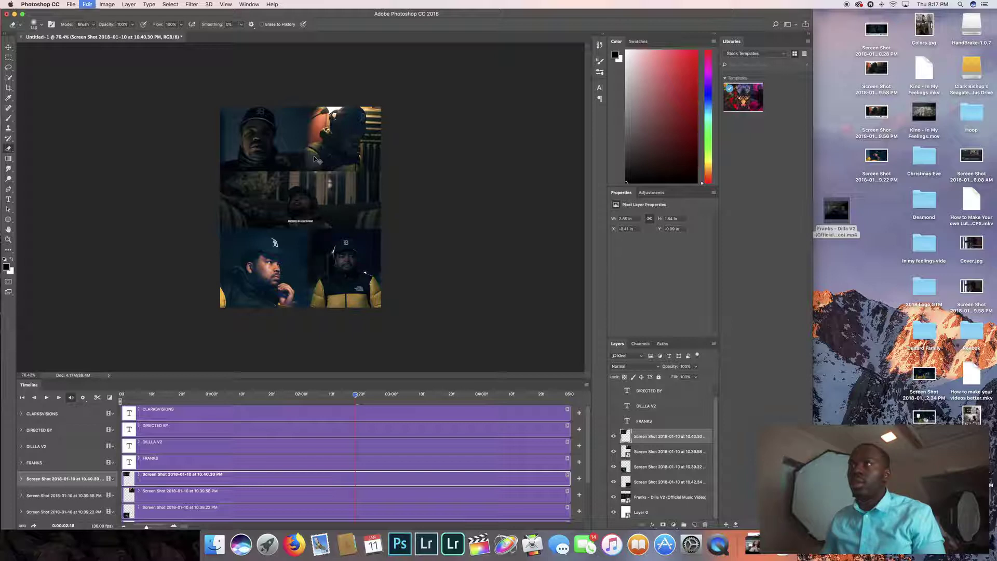
{"action": "mouse_move", "coordinate": [314, 159]}
{"action": "left_mouse_down"}
{"action": "mouse_move", "coordinate": [320, 172]}
{"action": "mouse_move", "coordinate": [325, 106]}
{"action": "mouse_move", "coordinate": [316, 161]}
{"action": "mouse_move", "coordinate": [315, 147]}
{"action": "mouse_move", "coordinate": [332, 91]}
{"action": "left_mouse_up"}
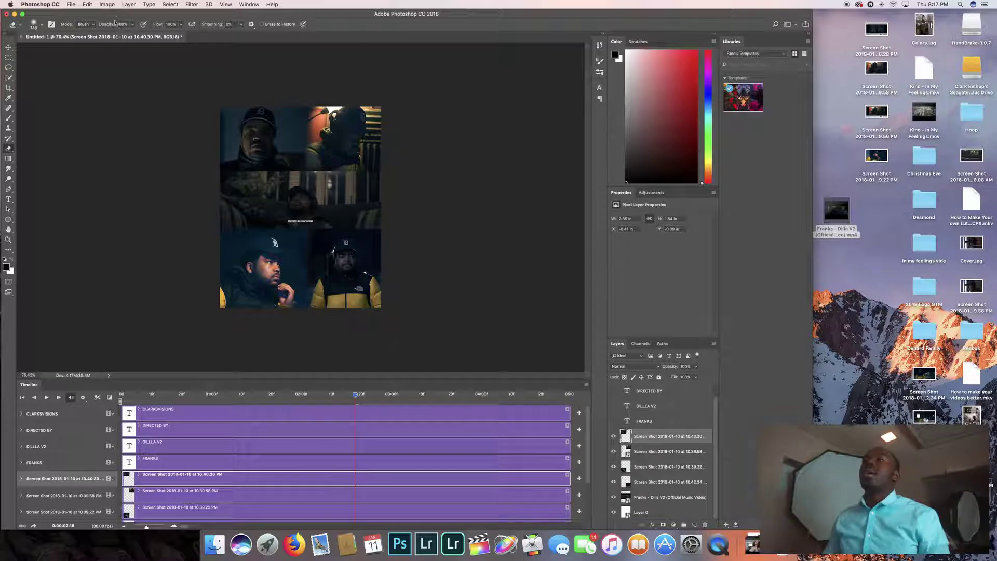
{"action": "left_click", "coordinate": [9, 48]}
Step: Turn on the CLARKSVISIONS, DIRECTED BY, DILLA V2 and FRANKS text layers
{"action": "scroll", "coordinate": [631, 408], "scroll_direction": "up", "scroll_amount": 1}
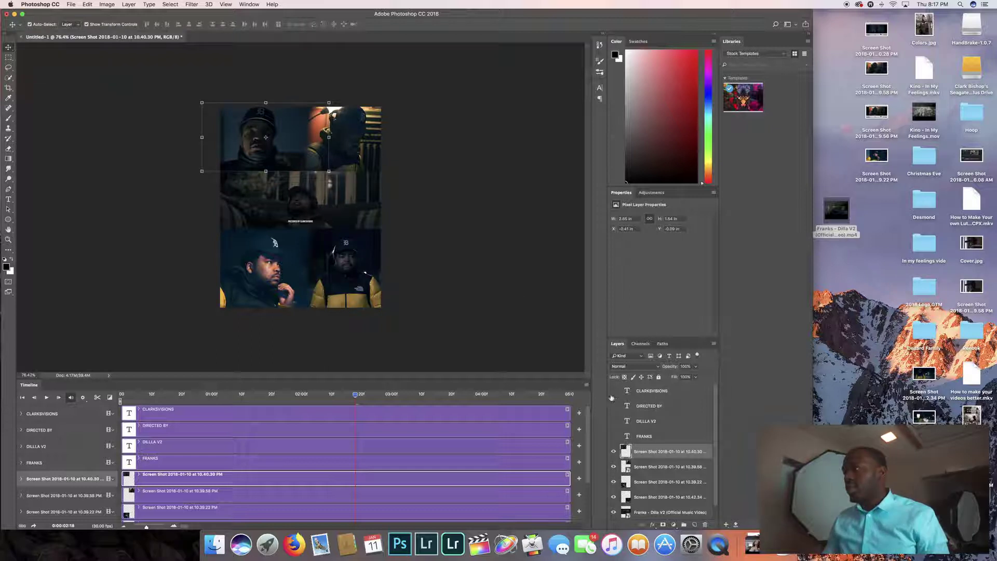
{"action": "left_click", "coordinate": [614, 391]}
{"action": "left_click", "coordinate": [614, 406]}
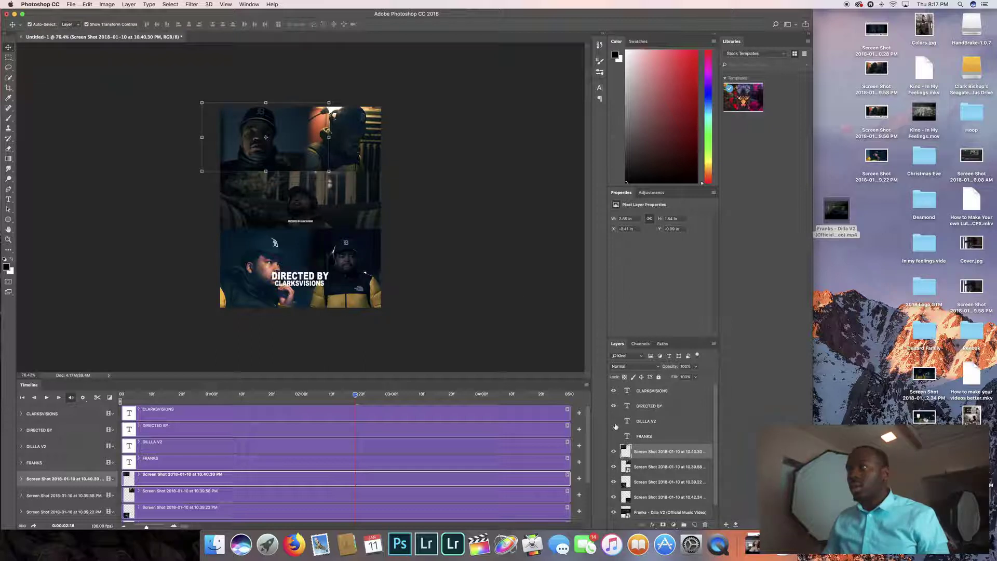
{"action": "left_click", "coordinate": [614, 422]}
{"action": "left_click", "coordinate": [614, 449]}
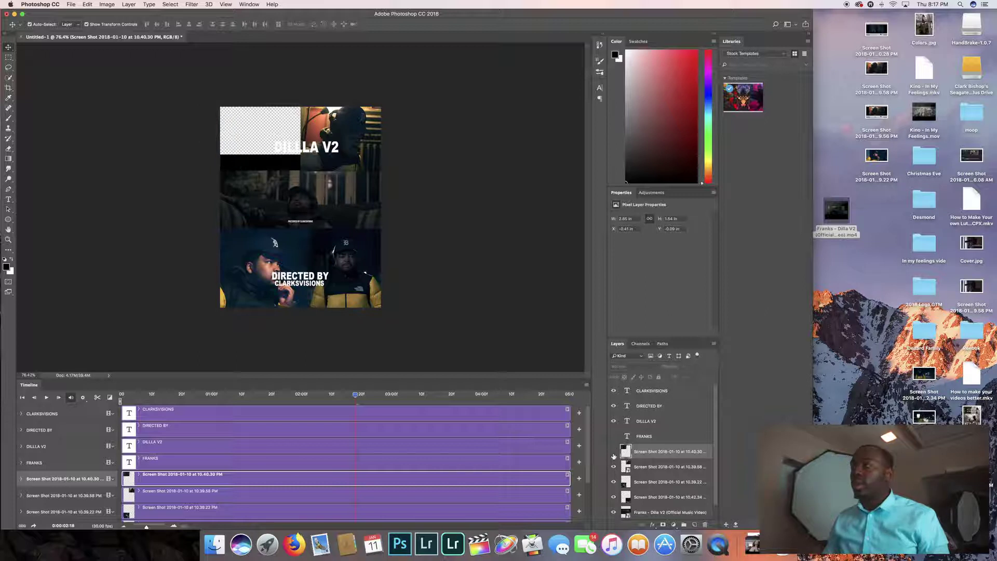
{"action": "left_click", "coordinate": [614, 452]}
{"action": "left_click", "coordinate": [613, 436]}
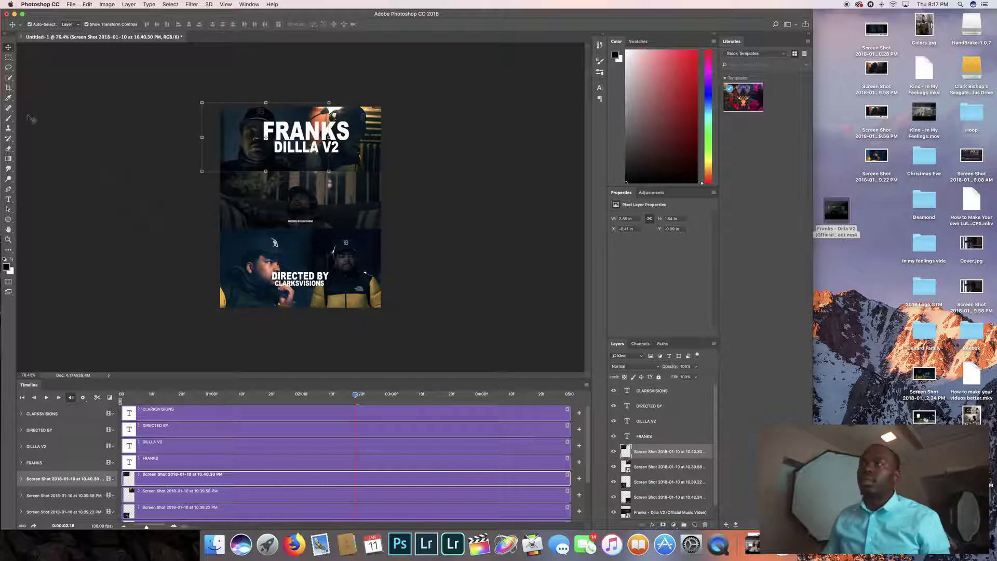
{"action": "left_click", "coordinate": [9, 200]}
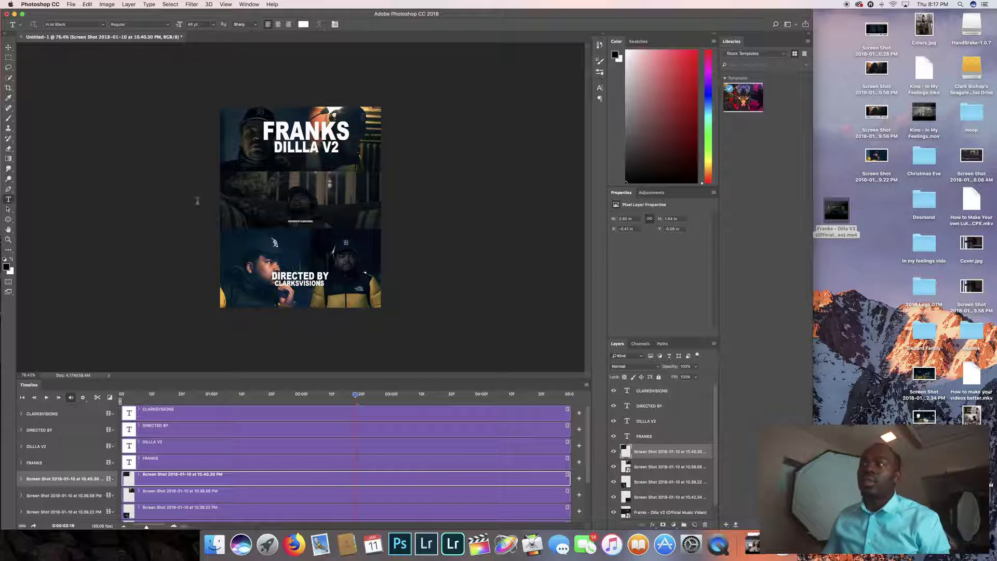
{"action": "left_click", "coordinate": [8, 49]}
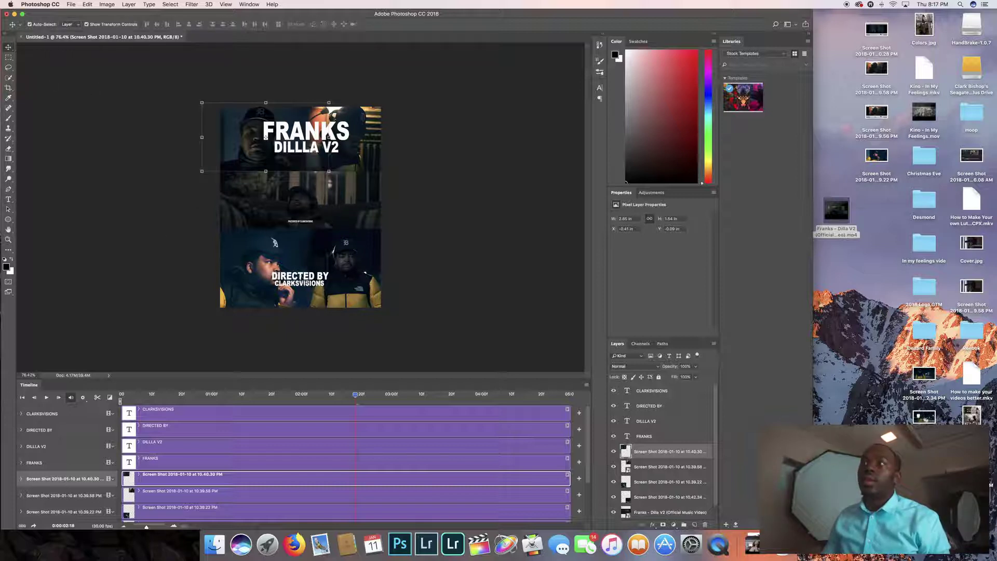
{"action": "left_click", "coordinate": [673, 409]}
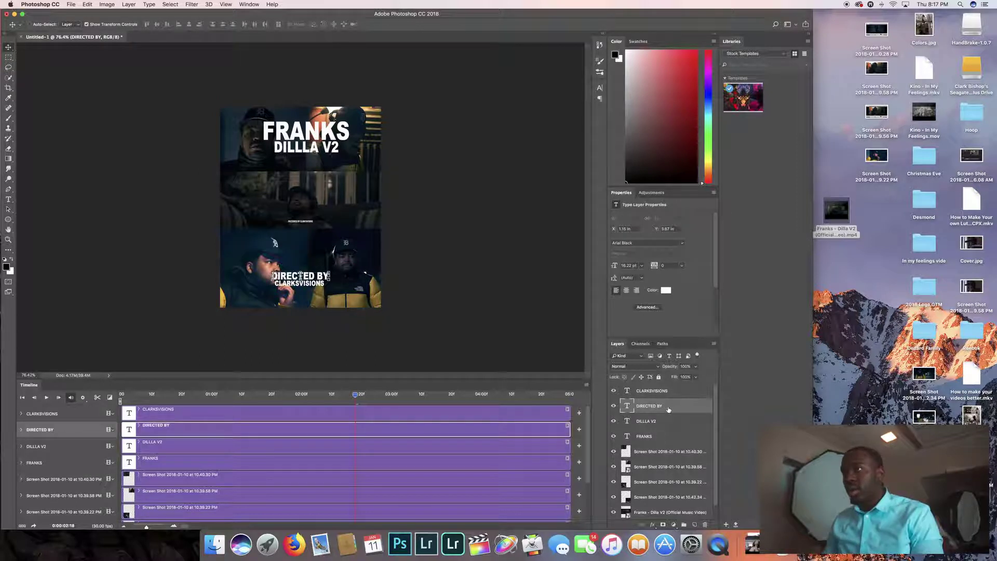
Step: Move the DIRECTED BY and CLARKSVISIONS credit lower on the image
{"action": "left_click", "coordinate": [668, 395], "text": "shift"}
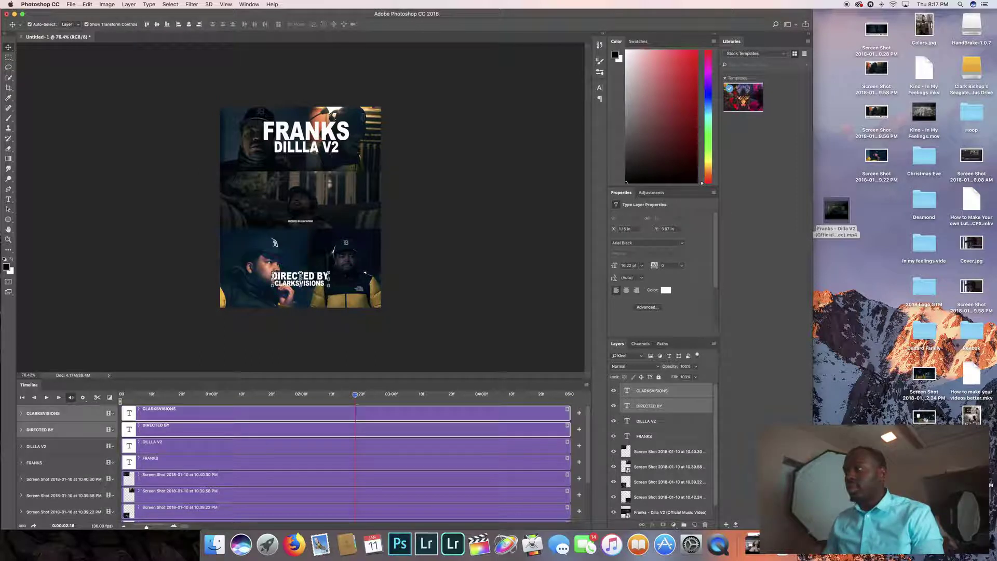
{"action": "key", "text": "super+t"}
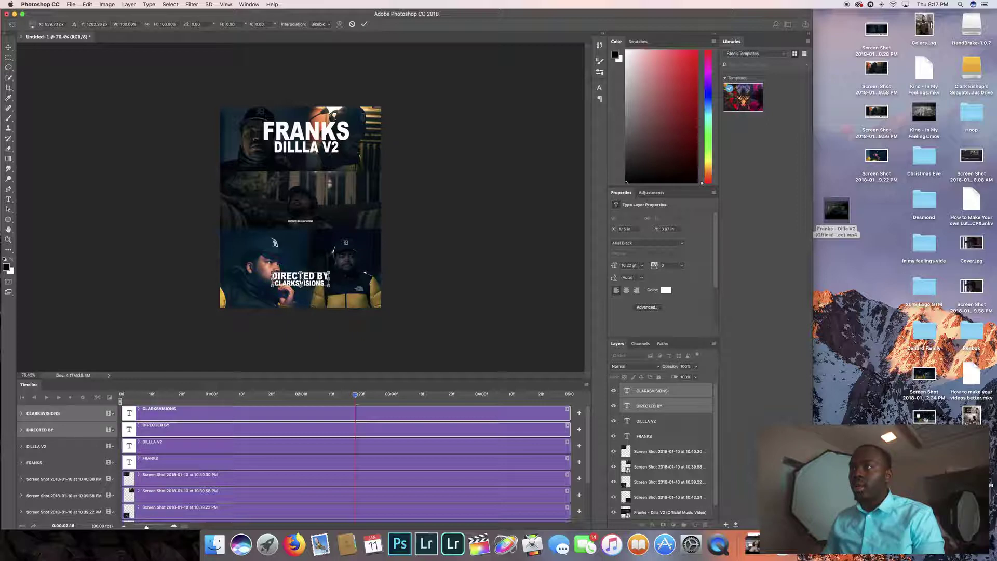
{"action": "left_click_drag", "start_coordinate": [301, 275], "coordinate": [300, 287]}
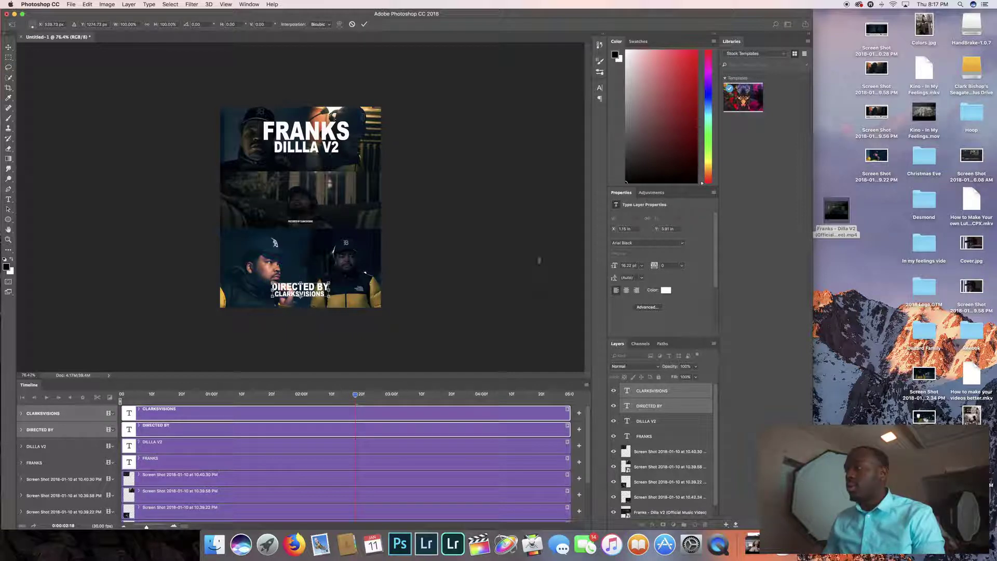
{"action": "left_click", "coordinate": [364, 25]}
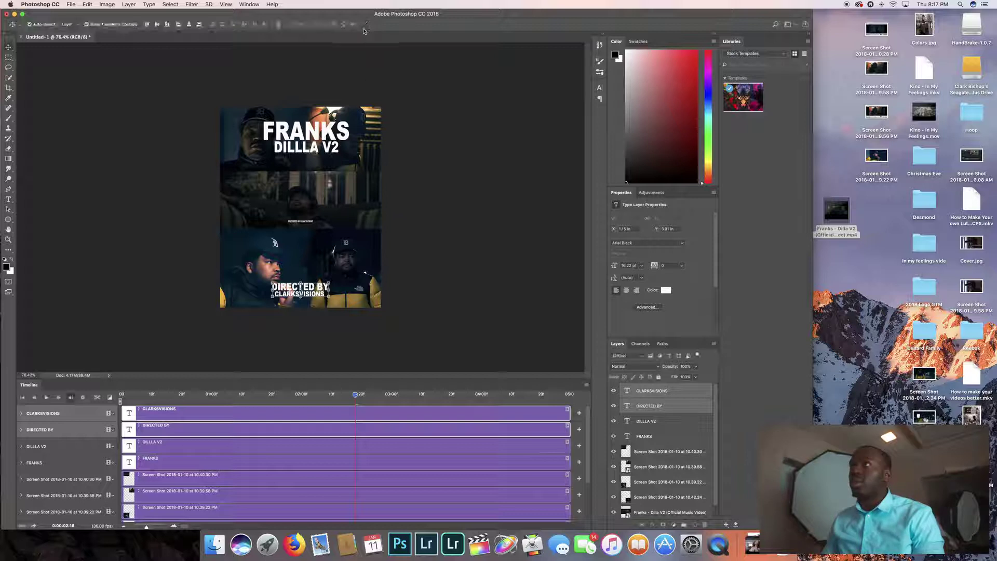
Step: Shift the FRANKS and DILLA V2 titles slightly left and down, then deselect
{"action": "left_click", "coordinate": [655, 420]}
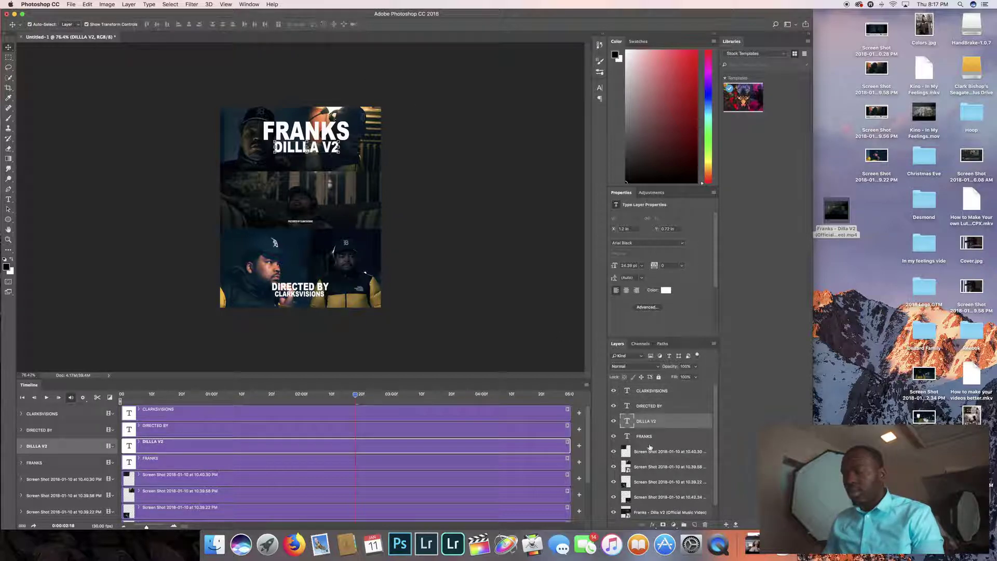
{"action": "left_click", "coordinate": [650, 438], "text": "shift"}
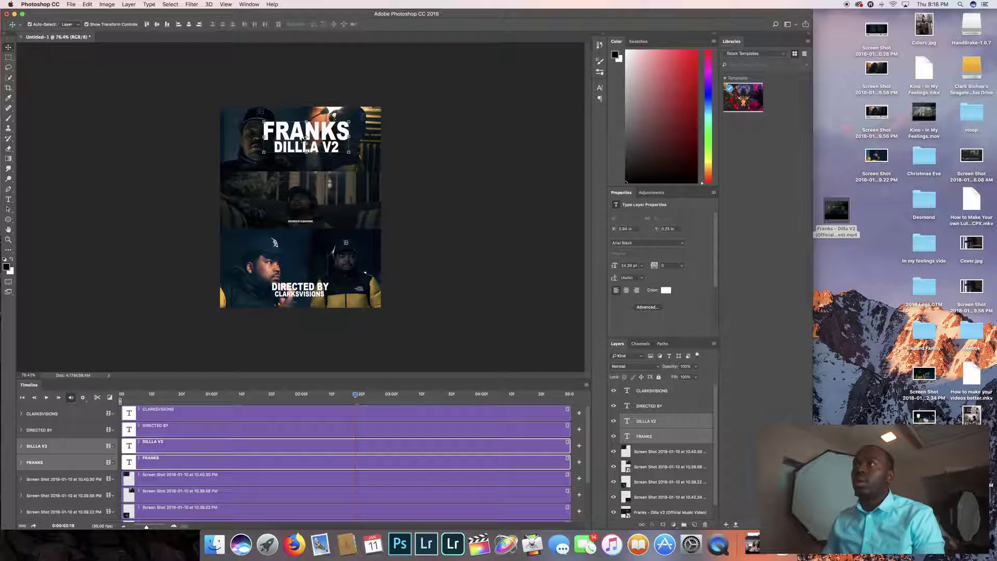
{"action": "left_click_drag", "start_coordinate": [314, 137], "coordinate": [308, 140]}
{"action": "left_click", "coordinate": [464, 144]}
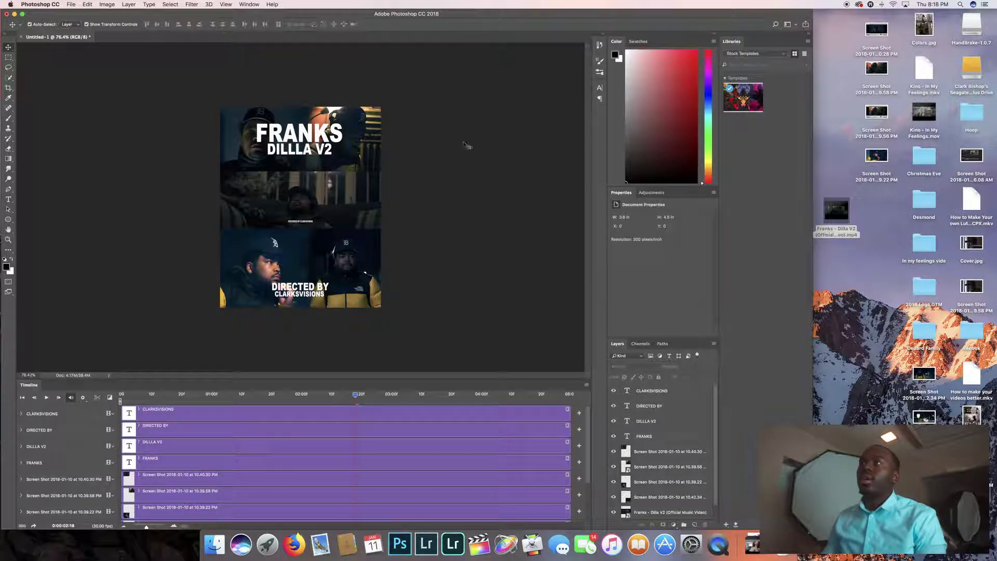
{"action": "left_click", "coordinate": [21, 398]}
Step: Play and stop the collage animation preview, then zoom out the canvas
{"action": "left_click", "coordinate": [47, 397]}
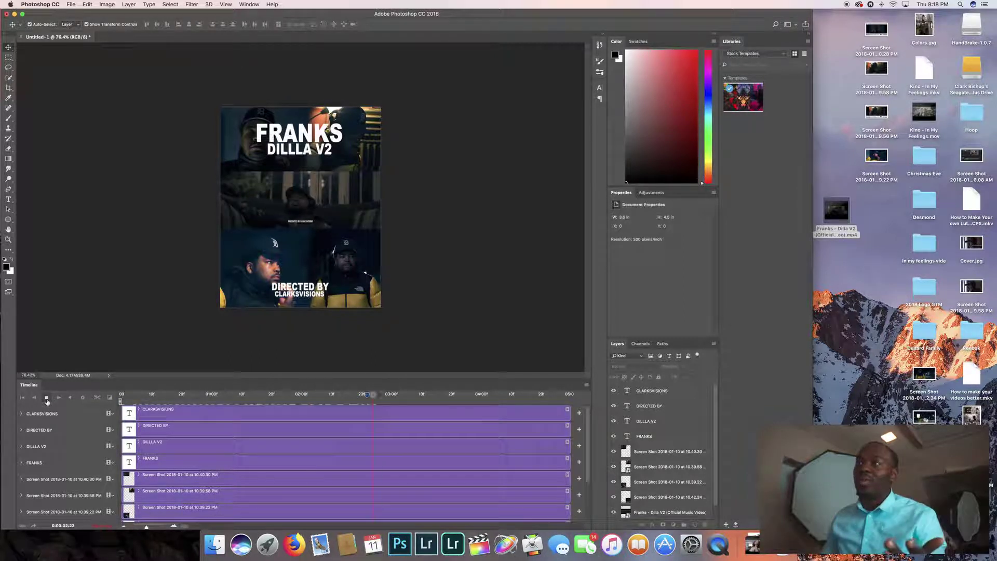
{"action": "left_click", "coordinate": [47, 397]}
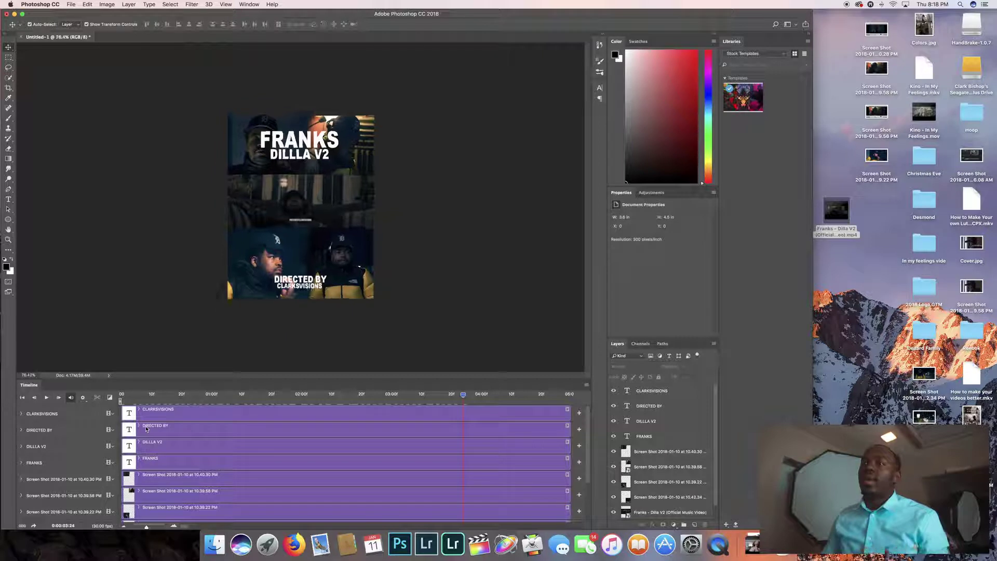
{"action": "key", "text": "super+minus"}
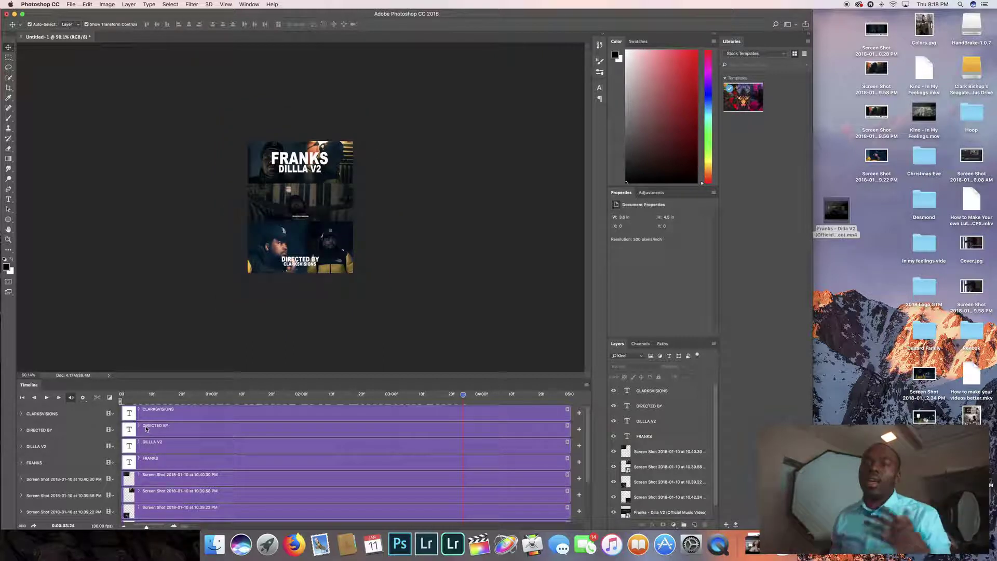
{"action": "scroll", "coordinate": [147, 429], "scroll_direction": "down", "scroll_amount": 3}
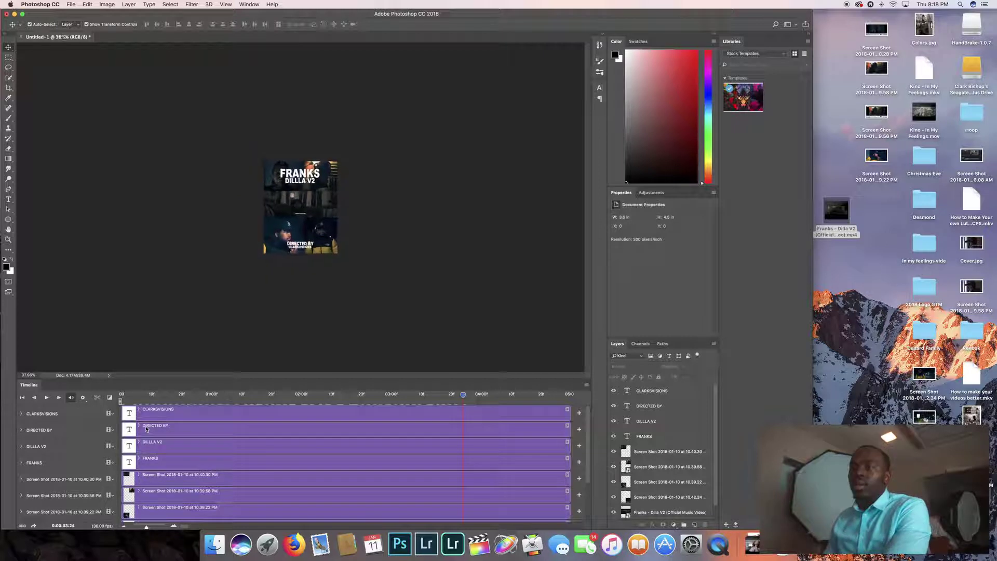
{"action": "scroll", "coordinate": [146, 429], "scroll_direction": "up", "scroll_amount": 3}
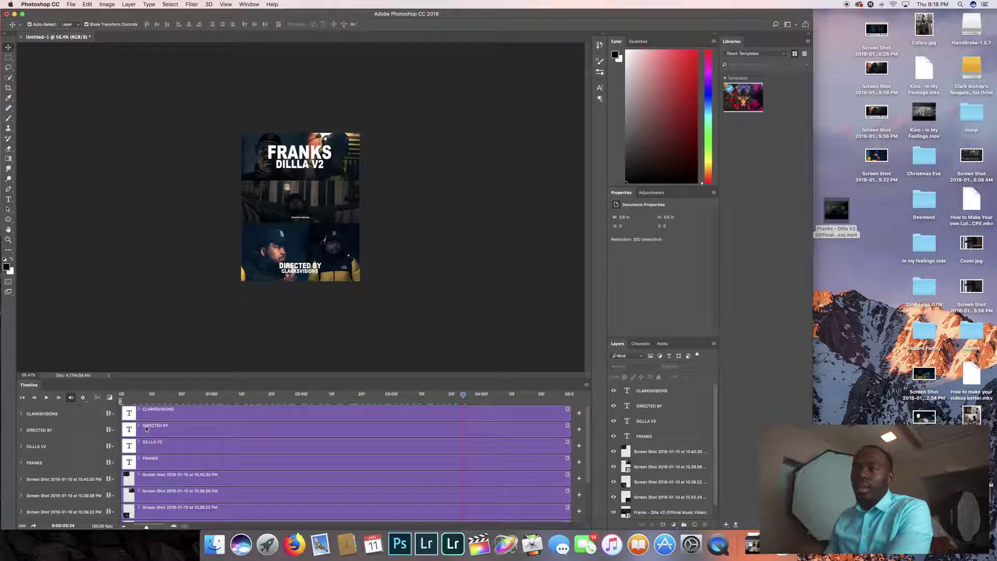
{"action": "scroll", "coordinate": [147, 429], "scroll_direction": "down", "scroll_amount": 3}
Step: Select the Franks music video layer and zoom the timeline out to show more time
{"action": "left_click", "coordinate": [64, 485]}
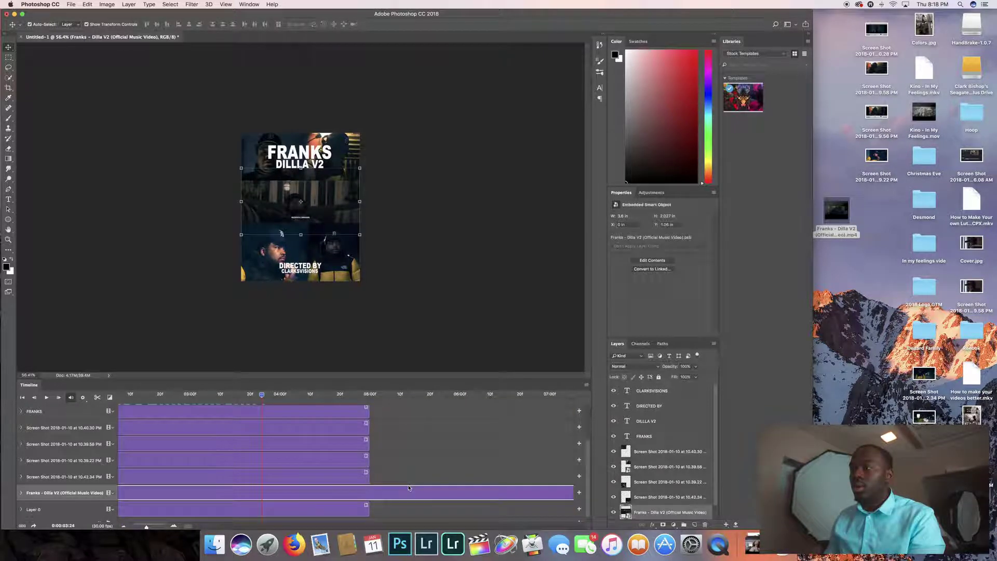
{"action": "scroll", "coordinate": [311, 467], "scroll_direction": "right", "scroll_amount": 5}
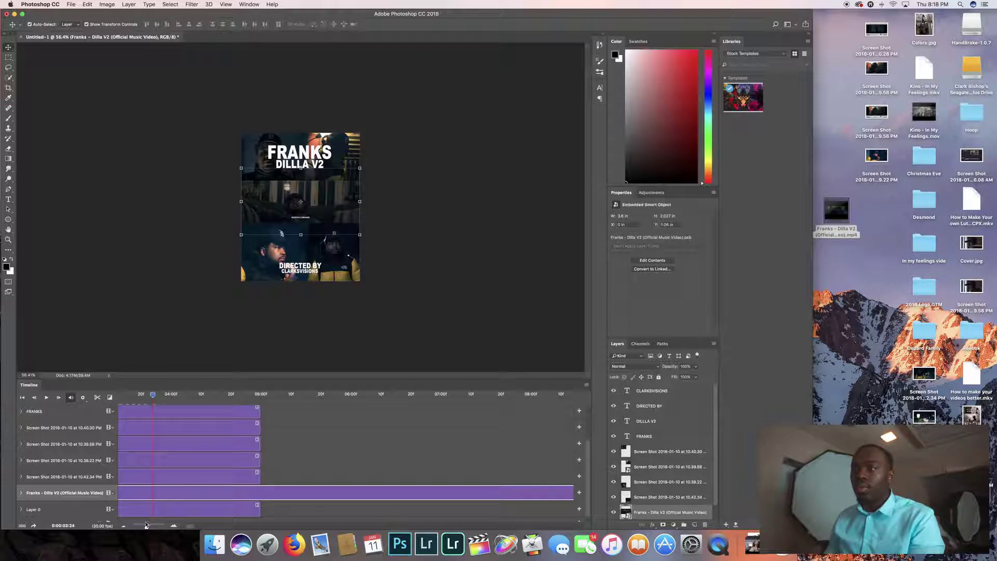
{"action": "left_click_drag", "start_coordinate": [147, 528], "coordinate": [141, 522]}
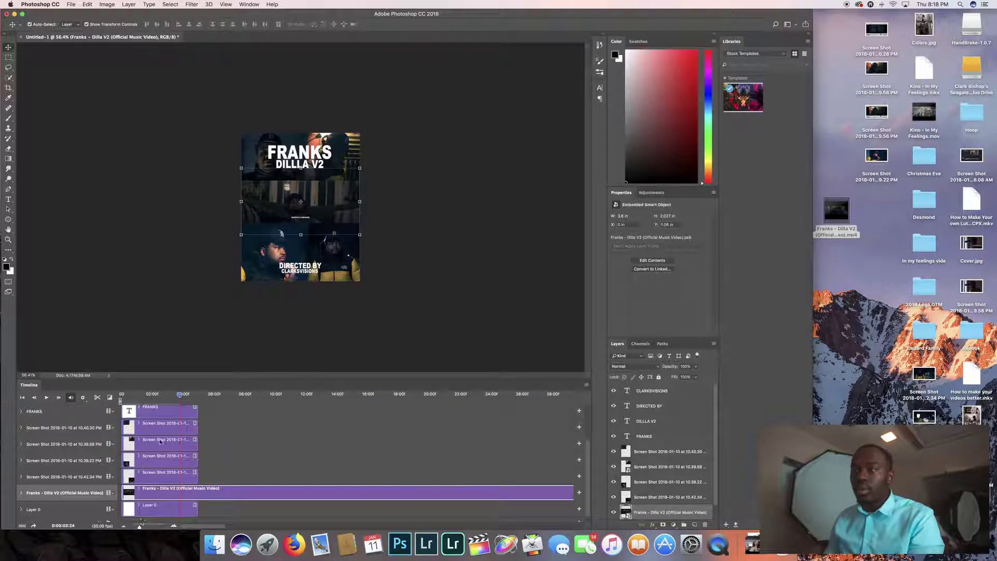
{"action": "left_click_drag", "start_coordinate": [180, 395], "coordinate": [502, 420]}
Step: Scrub the Franks video forward past one minute to about 1:05
{"action": "scroll", "coordinate": [502, 420], "scroll_direction": "right", "scroll_amount": 5}
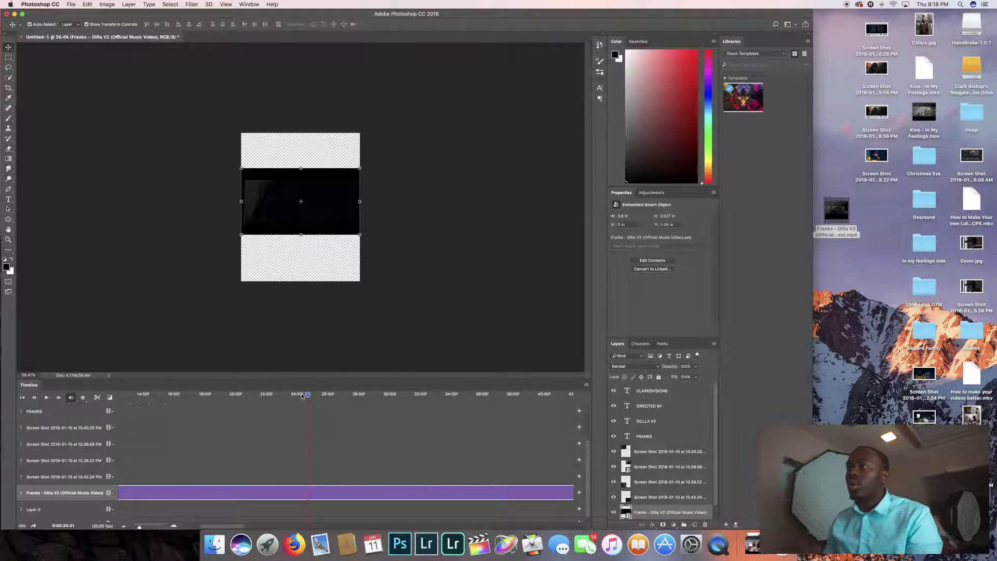
{"action": "left_click_drag", "start_coordinate": [306, 395], "coordinate": [420, 395]}
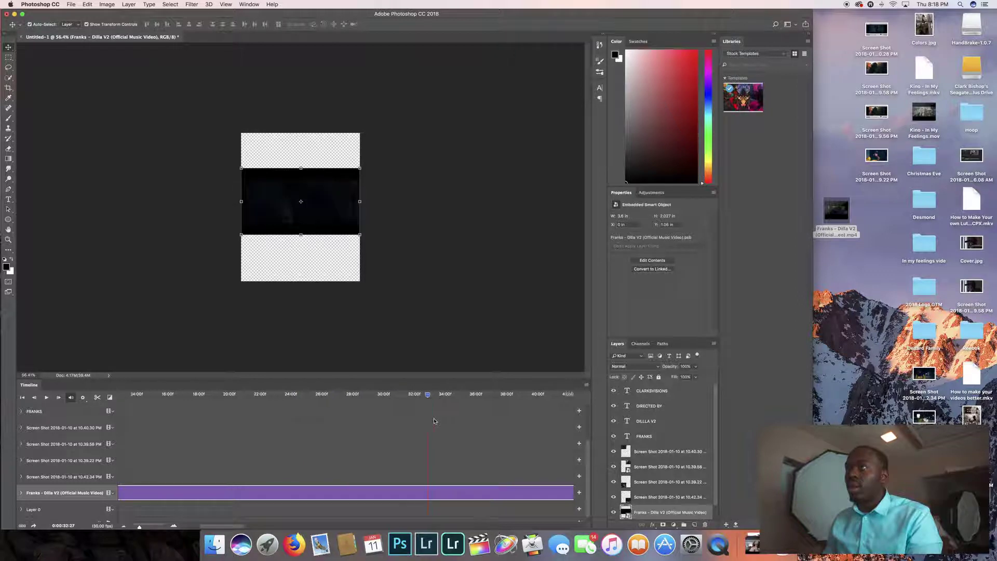
{"action": "scroll", "coordinate": [301, 386], "scroll_direction": "right", "scroll_amount": 5}
{"action": "left_click_drag", "start_coordinate": [287, 393], "coordinate": [488, 438]}
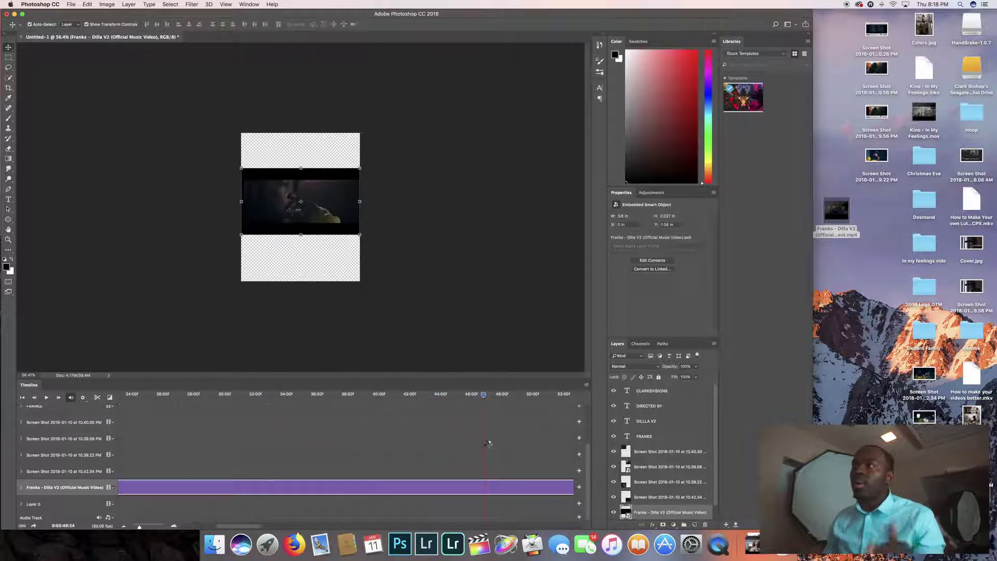
{"action": "scroll", "coordinate": [488, 440], "scroll_direction": "right", "scroll_amount": 4}
{"action": "left_click_drag", "start_coordinate": [362, 396], "coordinate": [512, 445]}
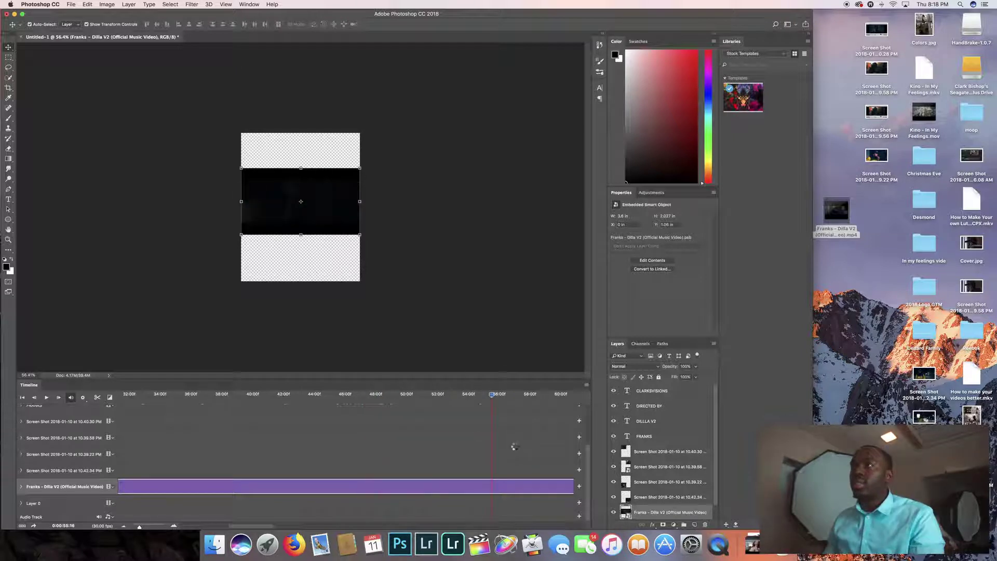
{"action": "scroll", "coordinate": [511, 446], "scroll_direction": "right", "scroll_amount": 2}
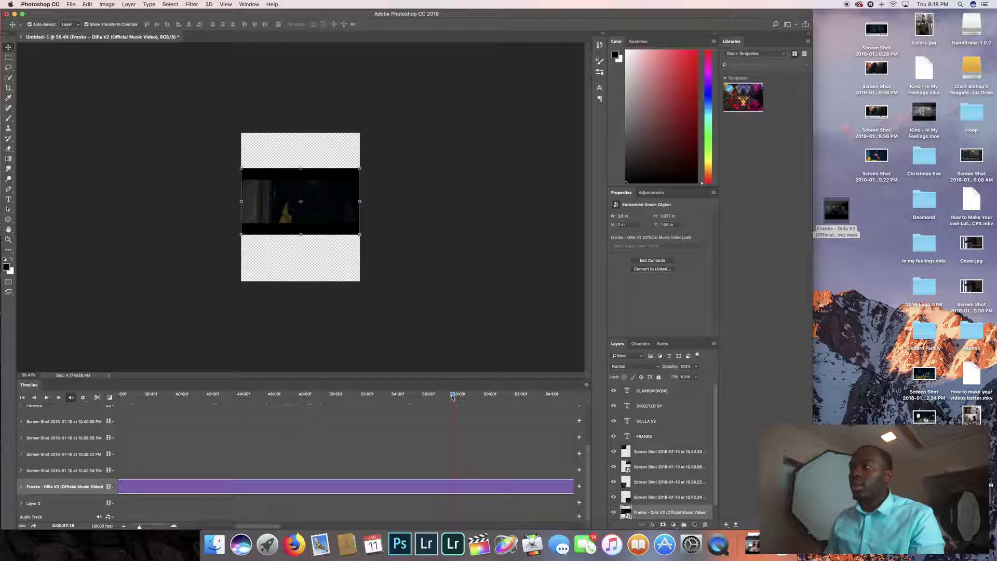
{"action": "left_click_drag", "start_coordinate": [452, 397], "coordinate": [515, 411]}
{"action": "scroll", "coordinate": [421, 387], "scroll_direction": "right", "scroll_amount": 3}
{"action": "left_click_drag", "start_coordinate": [433, 396], "coordinate": [533, 406]}
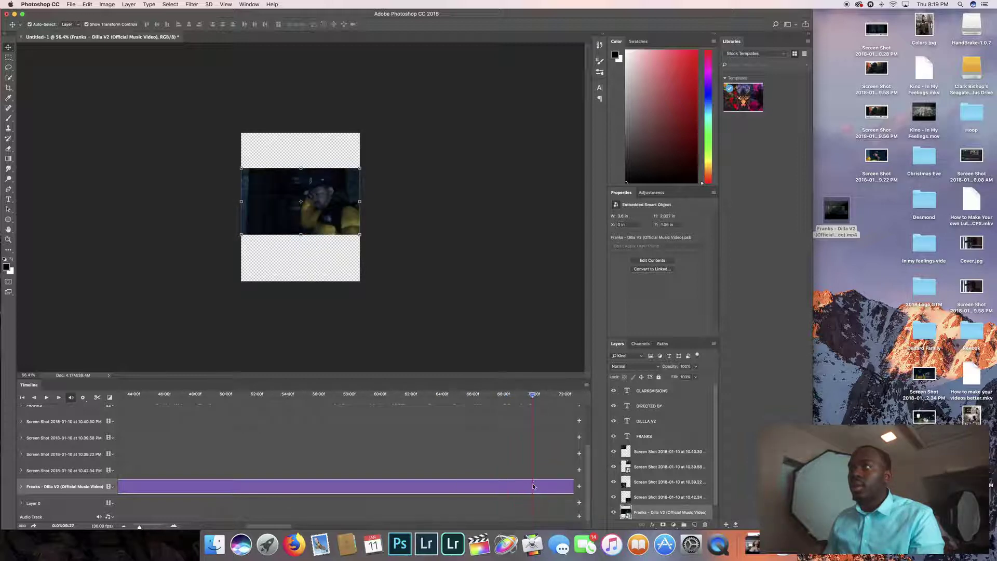
Step: Split the music video at the playhead, delete the earlier part, and slide the rest to the start
{"action": "left_click", "coordinate": [98, 397]}
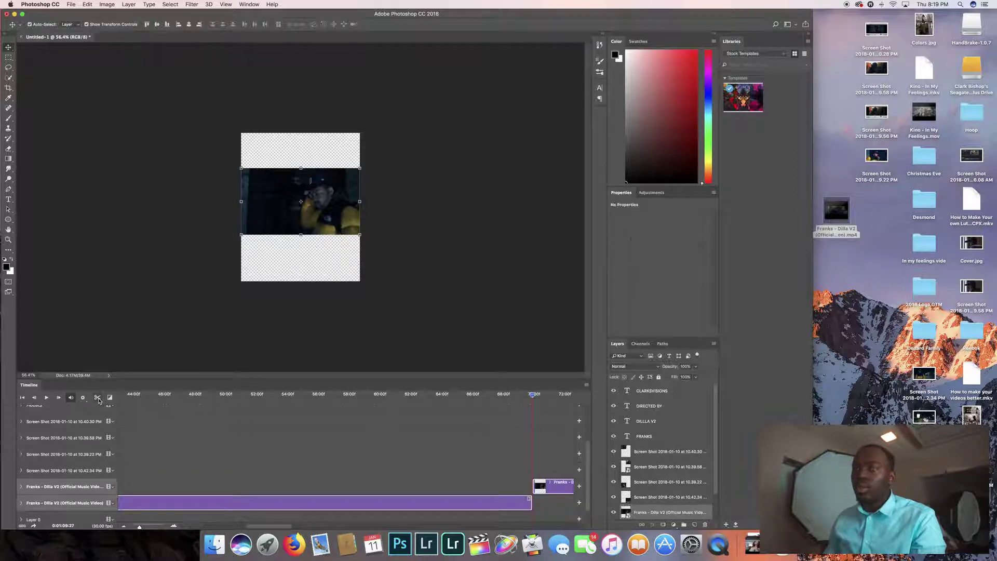
{"action": "left_click", "coordinate": [377, 505]}
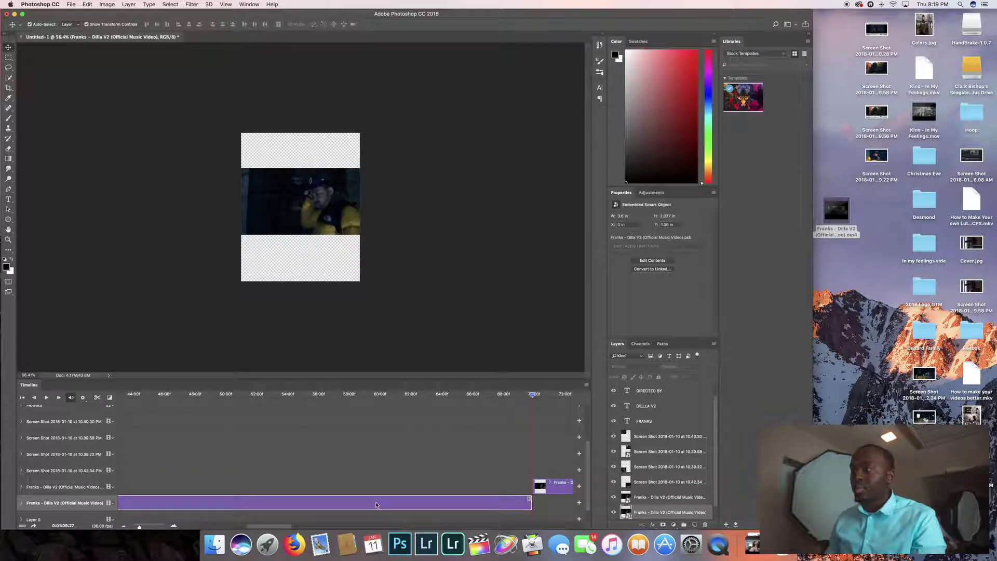
{"action": "key", "text": "Delete"}
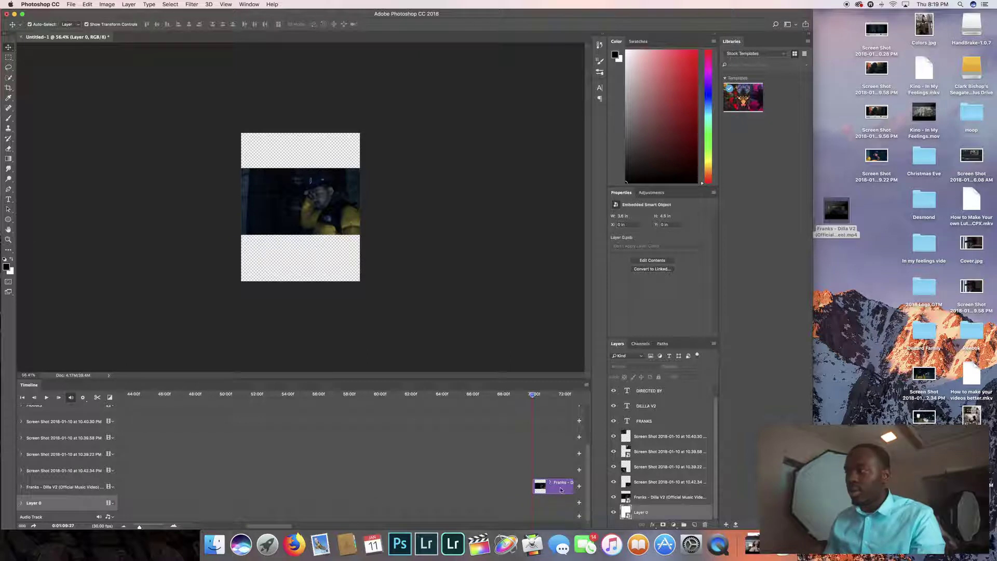
{"action": "left_click_drag", "start_coordinate": [560, 485], "coordinate": [145, 484]}
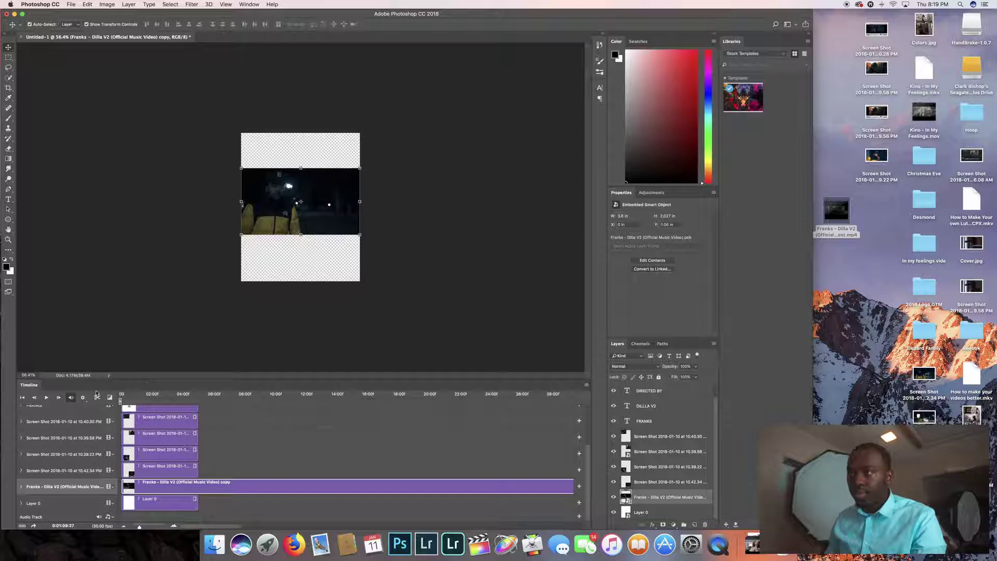
{"action": "left_click", "coordinate": [46, 399]}
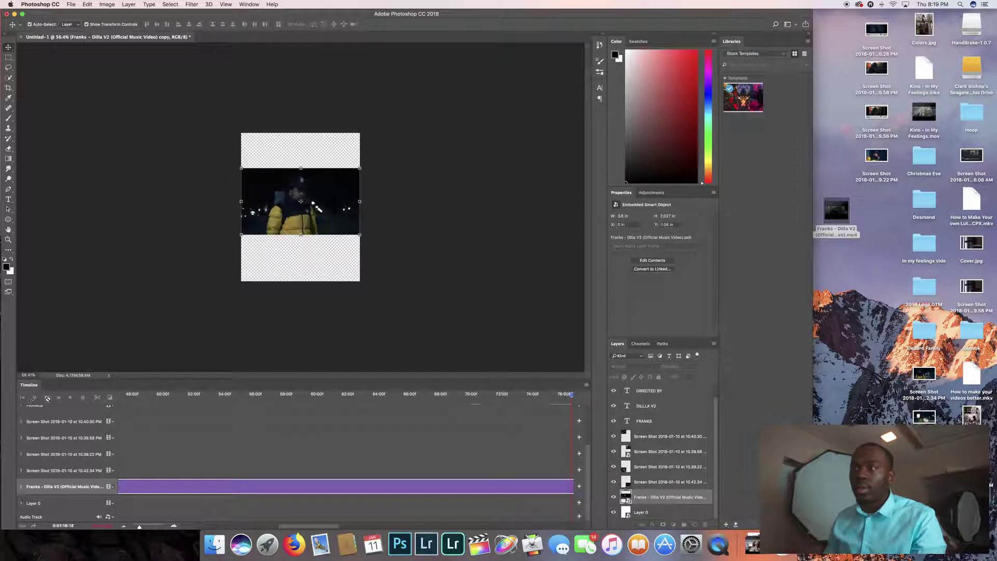
{"action": "left_click", "coordinate": [23, 398]}
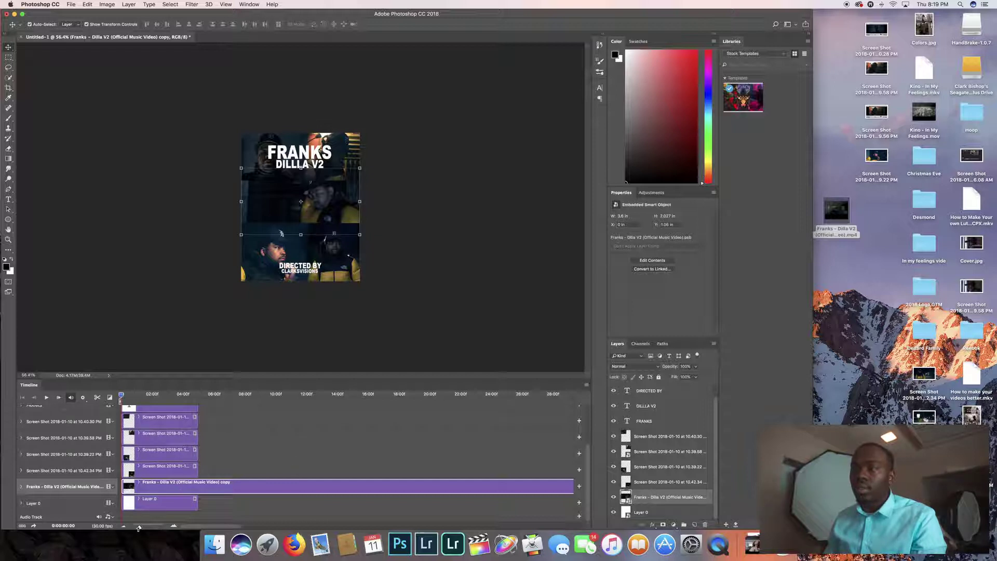
Step: Play the music video, stop at about 0:00:31:29, and split the clip there
{"action": "left_click_drag", "start_coordinate": [139, 529], "coordinate": [139, 527]}
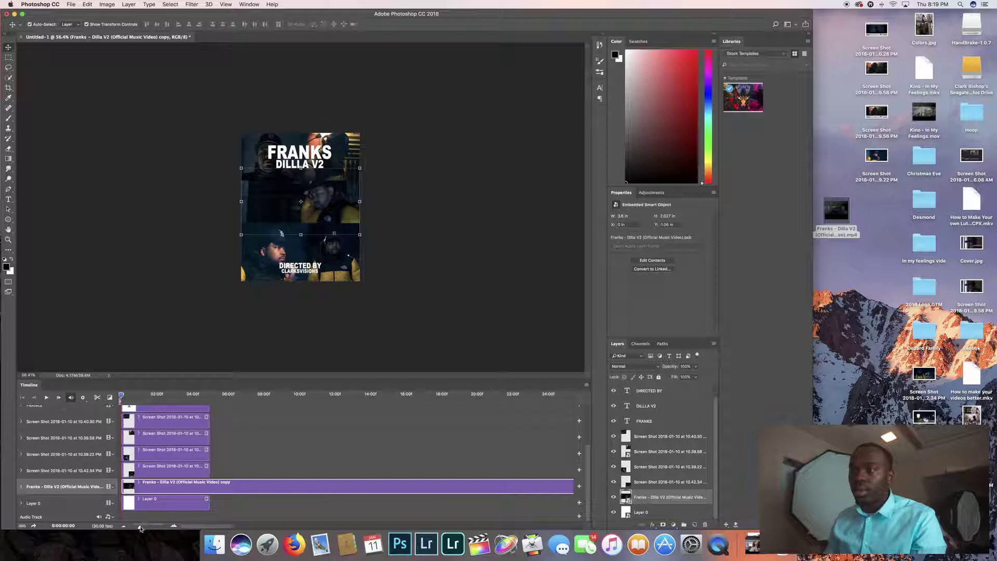
{"action": "left_click_drag", "start_coordinate": [141, 528], "coordinate": [138, 528]}
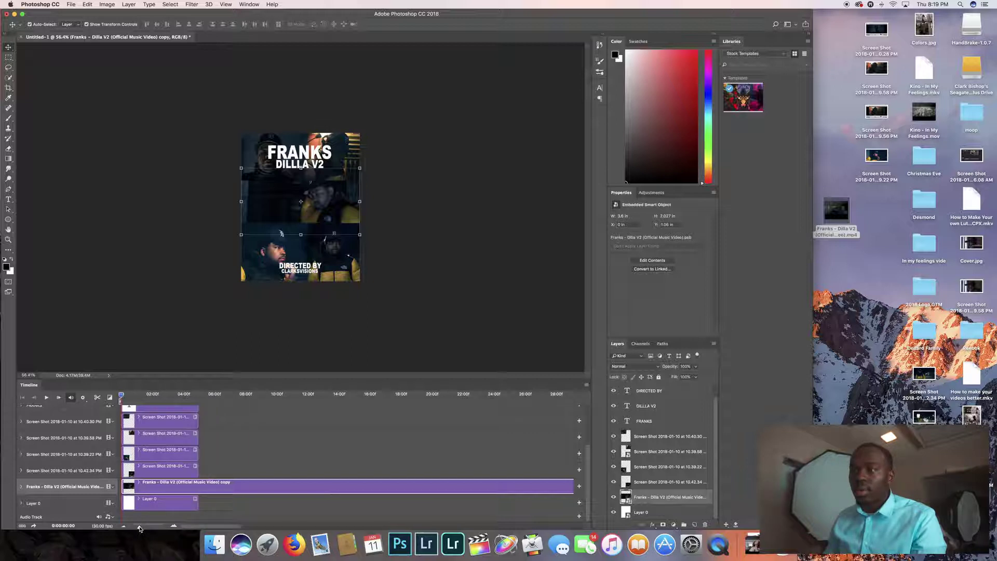
{"action": "left_click", "coordinate": [404, 395]}
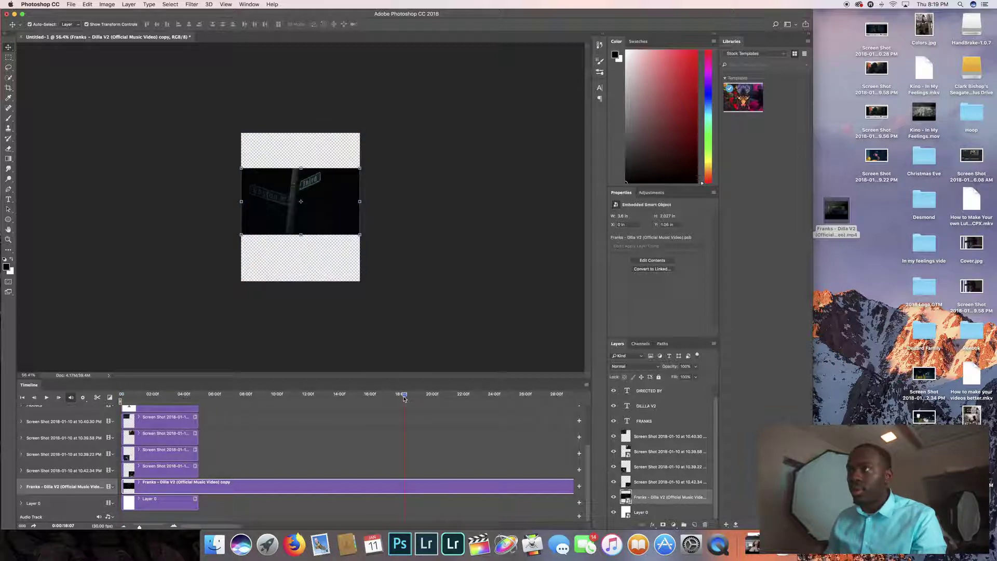
{"action": "left_click_drag", "start_coordinate": [405, 399], "coordinate": [503, 408]}
{"action": "key", "text": "XF86AudioRaiseVolume"}
{"action": "key", "text": "XF86AudioRaiseVolume"}
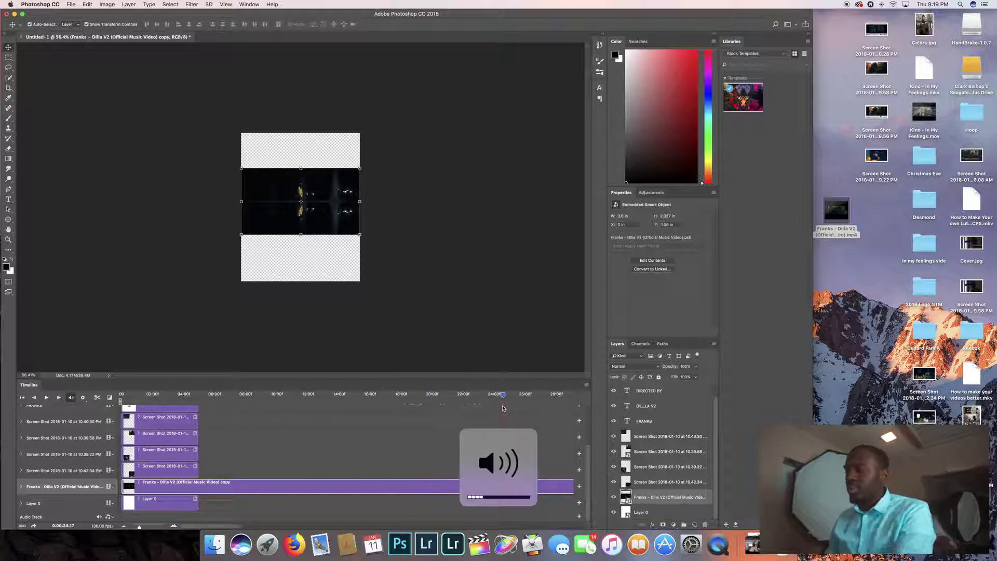
{"action": "left_click", "coordinate": [46, 398]}
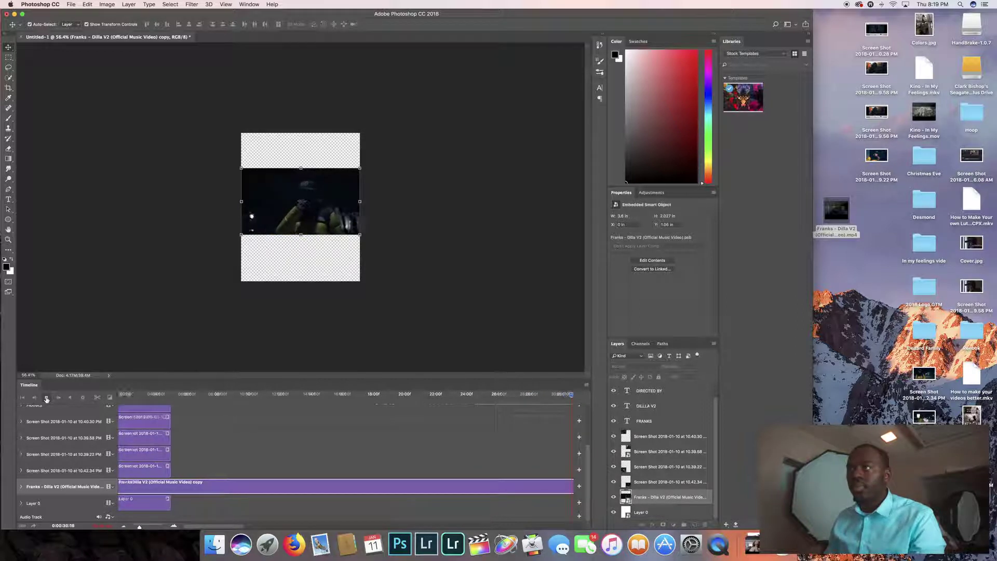
{"action": "left_click", "coordinate": [46, 398]}
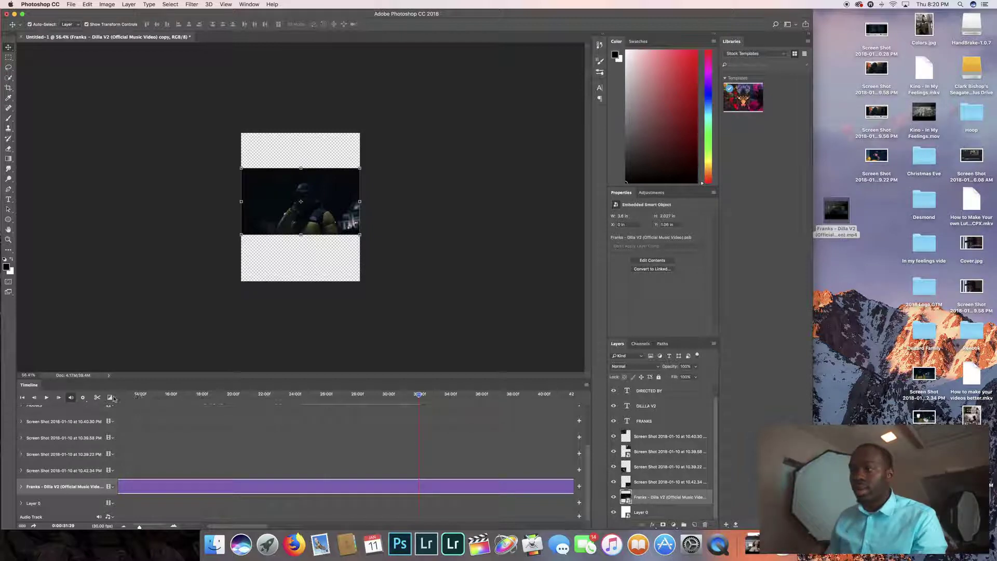
{"action": "left_click", "coordinate": [97, 397]}
Step: Delete the copy 2 video piece after the split and zoom the timeline out
{"action": "left_click", "coordinate": [486, 487]}
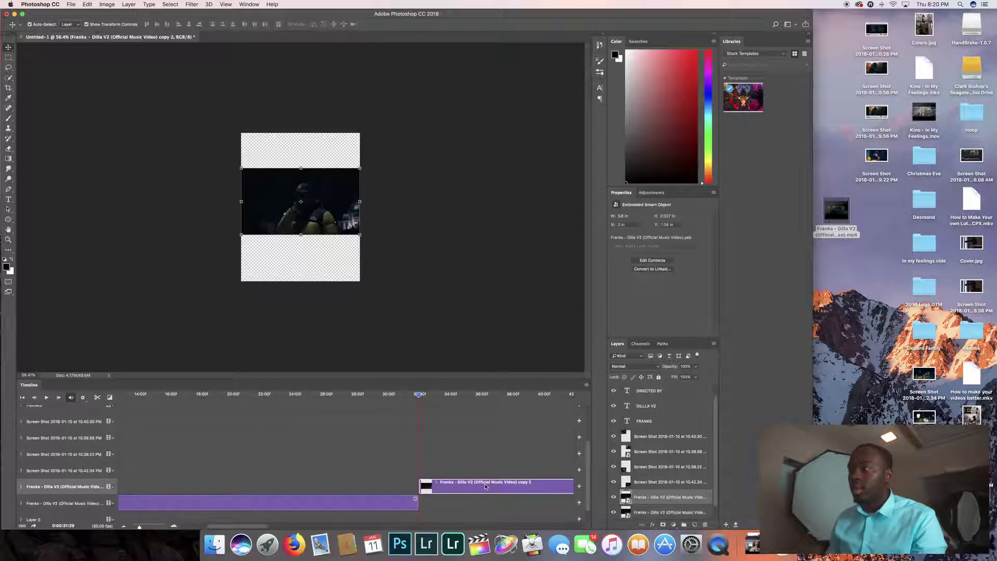
{"action": "key", "text": "Delete"}
{"action": "scroll", "coordinate": [204, 461], "scroll_direction": "left", "scroll_amount": 10}
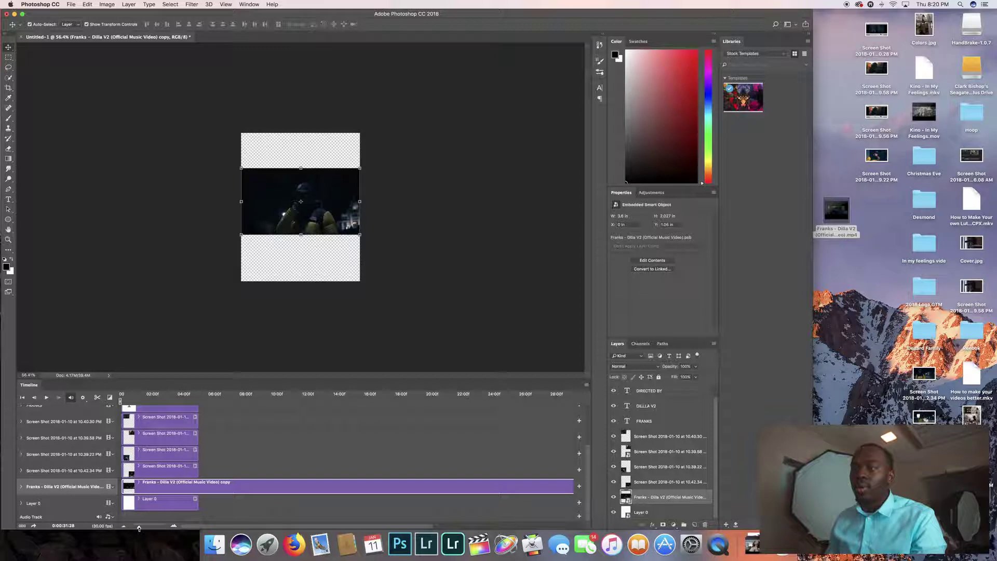
{"action": "left_click_drag", "start_coordinate": [143, 528], "coordinate": [136, 527]}
{"action": "scroll", "coordinate": [136, 447], "scroll_direction": "up", "scroll_amount": 5}
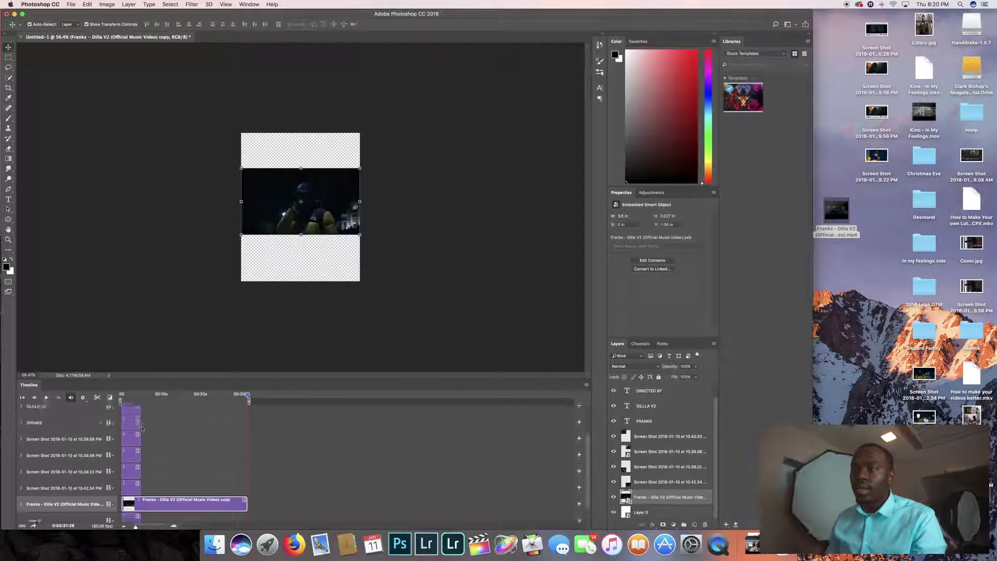
{"action": "left_click", "coordinate": [141, 446]}
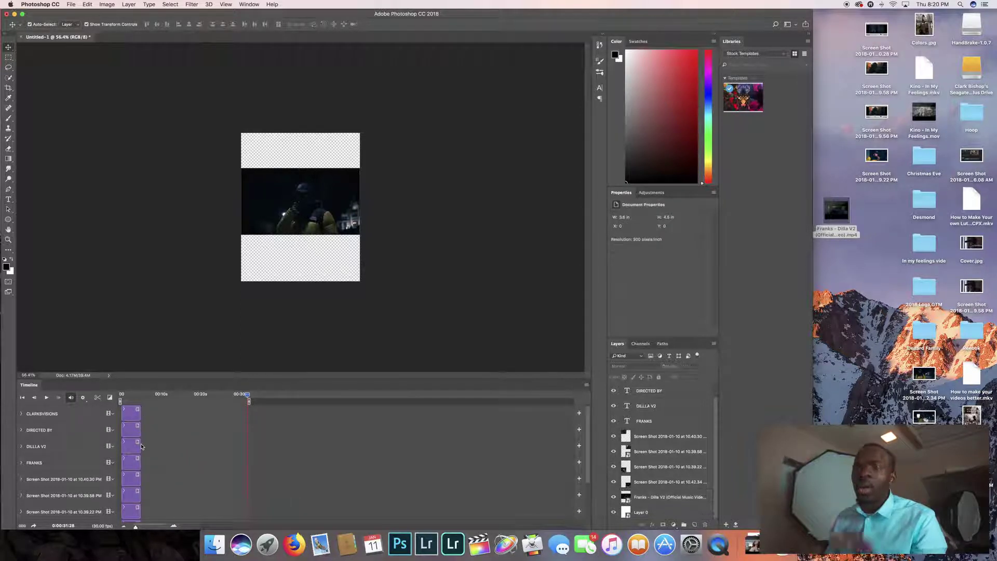
Step: Extend every title, screenshot and Layer 0 clip to about 30 seconds, then replay from the start
{"action": "left_click_drag", "start_coordinate": [139, 422], "coordinate": [247, 414]}
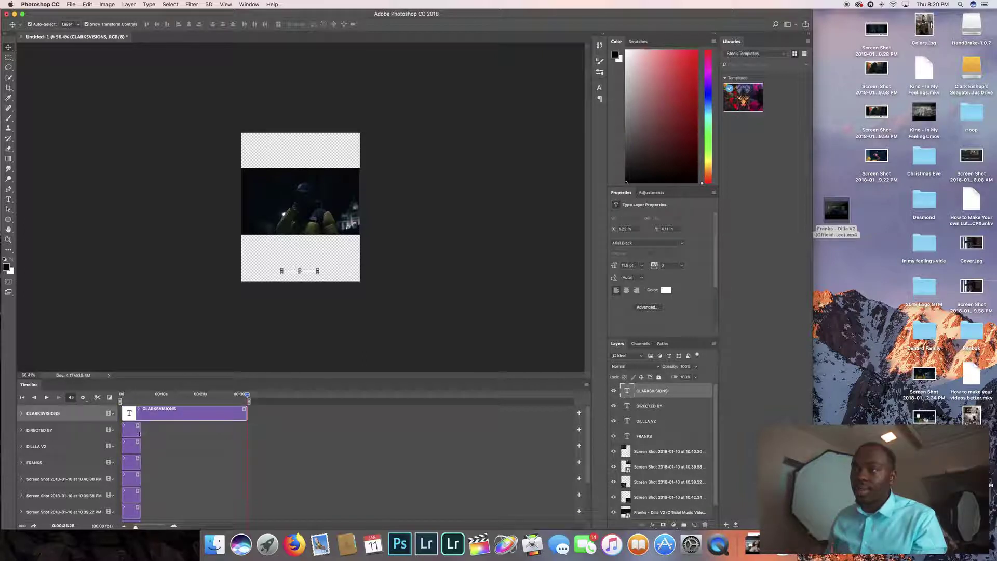
{"action": "left_click_drag", "start_coordinate": [139, 432], "coordinate": [247, 430]}
{"action": "left_click_drag", "start_coordinate": [140, 448], "coordinate": [247, 463]}
{"action": "scroll", "coordinate": [207, 463], "scroll_direction": "down", "scroll_amount": 3}
{"action": "left_click_drag", "start_coordinate": [139, 418], "coordinate": [247, 419]}
{"action": "left_click_drag", "start_coordinate": [139, 436], "coordinate": [247, 451]}
{"action": "left_click_drag", "start_coordinate": [139, 468], "coordinate": [247, 468]}
{"action": "left_click_drag", "start_coordinate": [143, 507], "coordinate": [247, 503]}
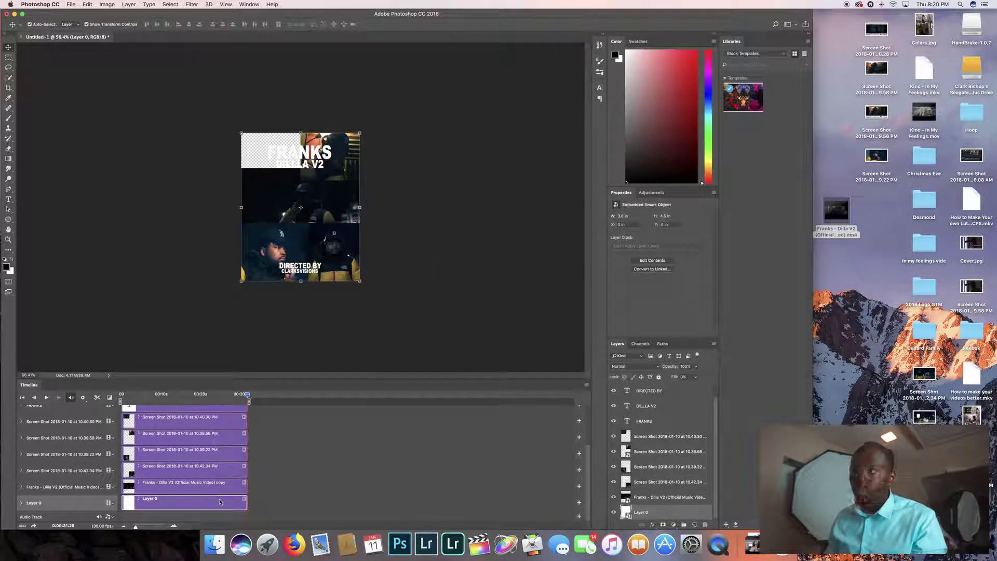
{"action": "scroll", "coordinate": [146, 462], "scroll_direction": "up", "scroll_amount": 3}
{"action": "left_click", "coordinate": [22, 397]}
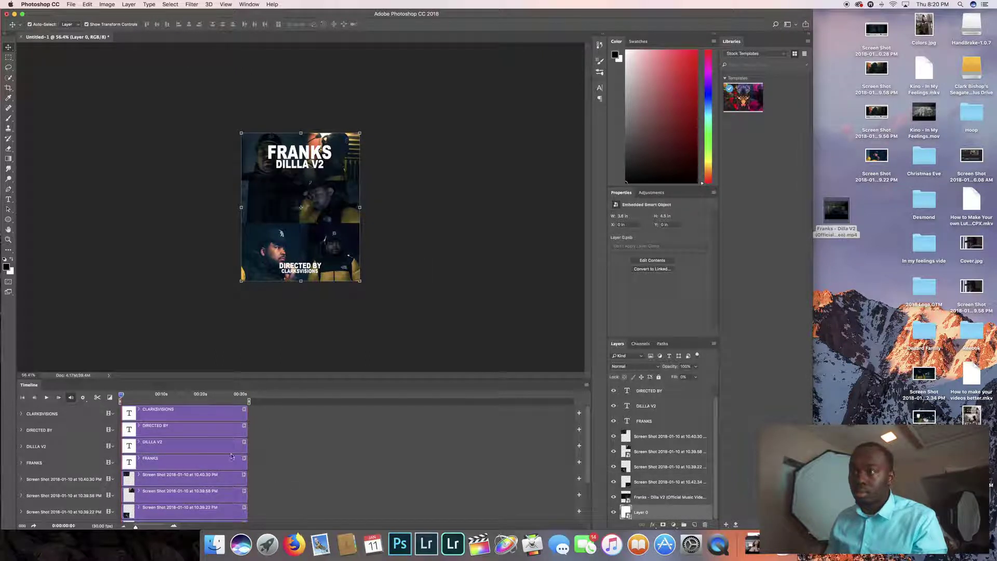
{"action": "left_click", "coordinate": [46, 398]}
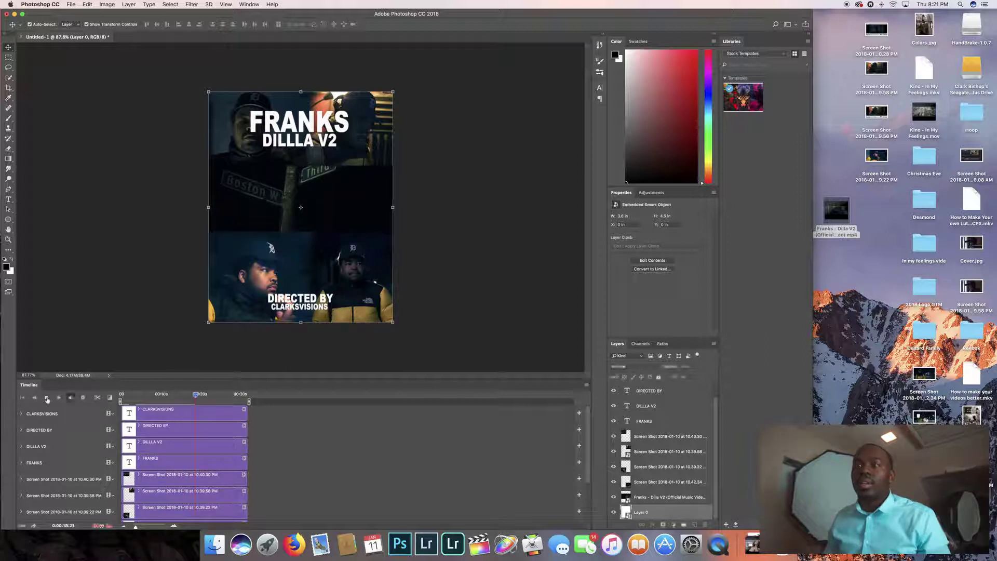
{"action": "left_click", "coordinate": [47, 397]}
{"action": "left_click", "coordinate": [23, 398]}
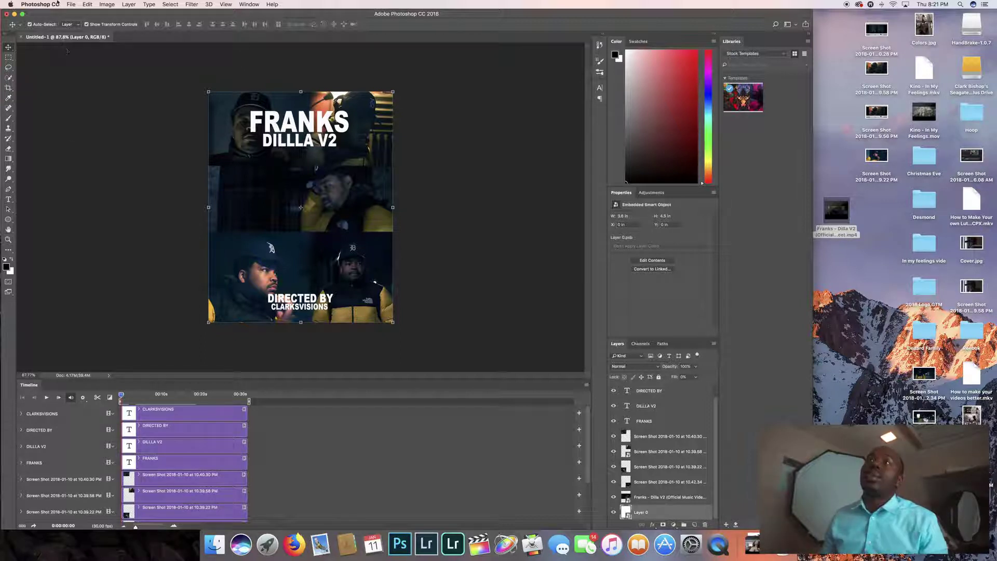
Step: Render the collage as Dilla V2.mp4, H.264 High Quality, 1080 x 1350 at 30 fps, then open the file
{"action": "left_click", "coordinate": [71, 4]}
{"action": "mouse_move", "coordinate": [103, 107]}
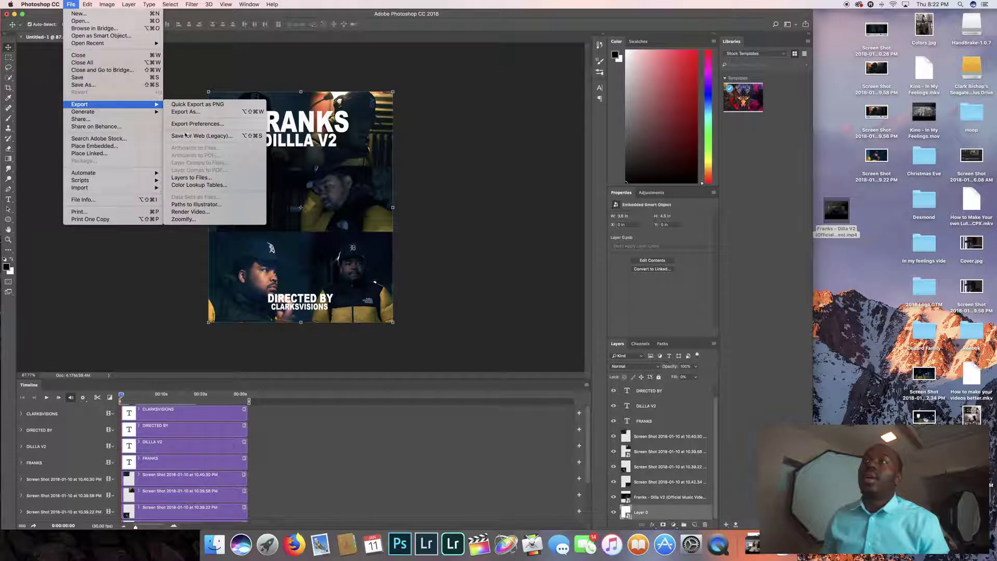
{"action": "left_click", "coordinate": [190, 211]}
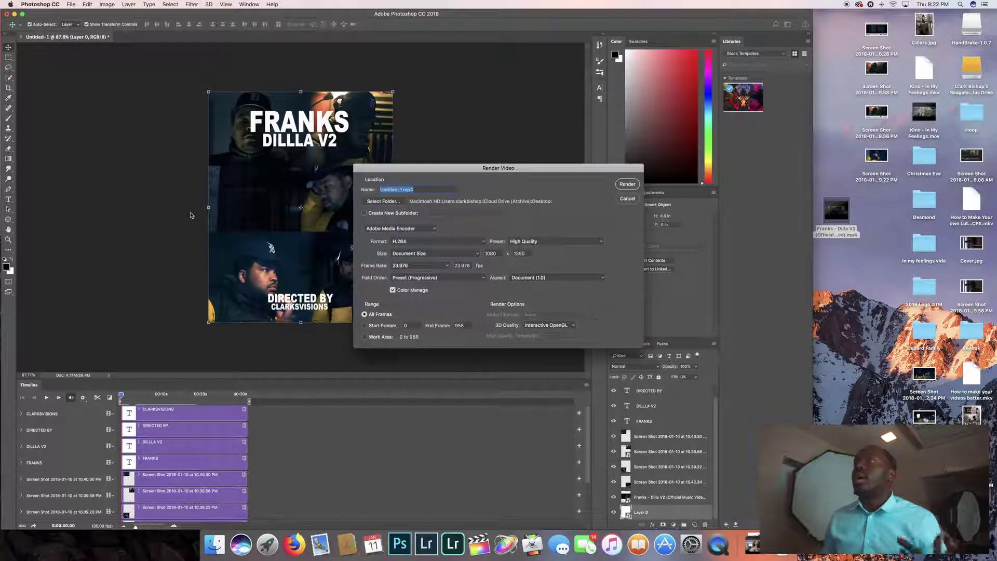
{"action": "key", "text": "BackSpace"}
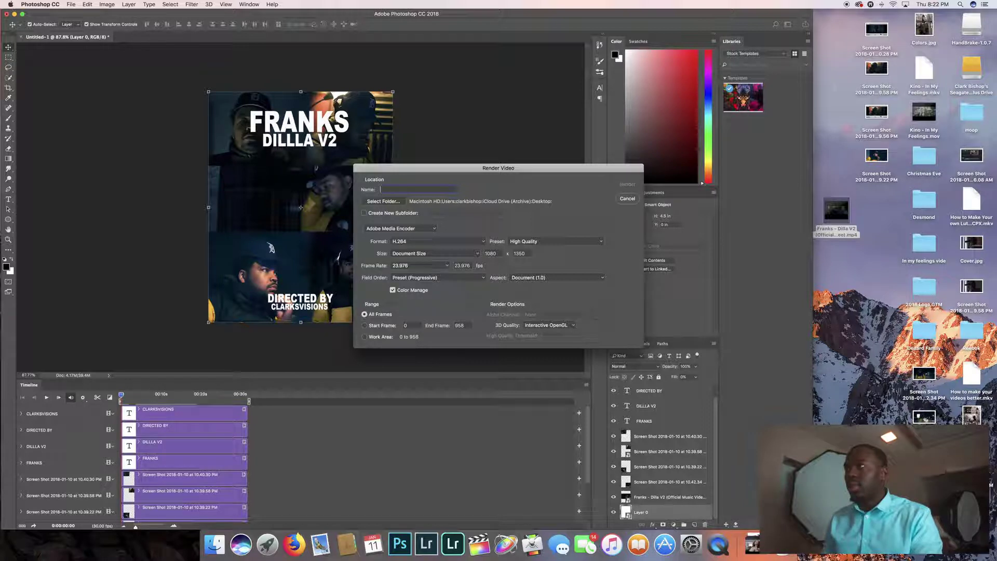
{"action": "type", "text": "F"}
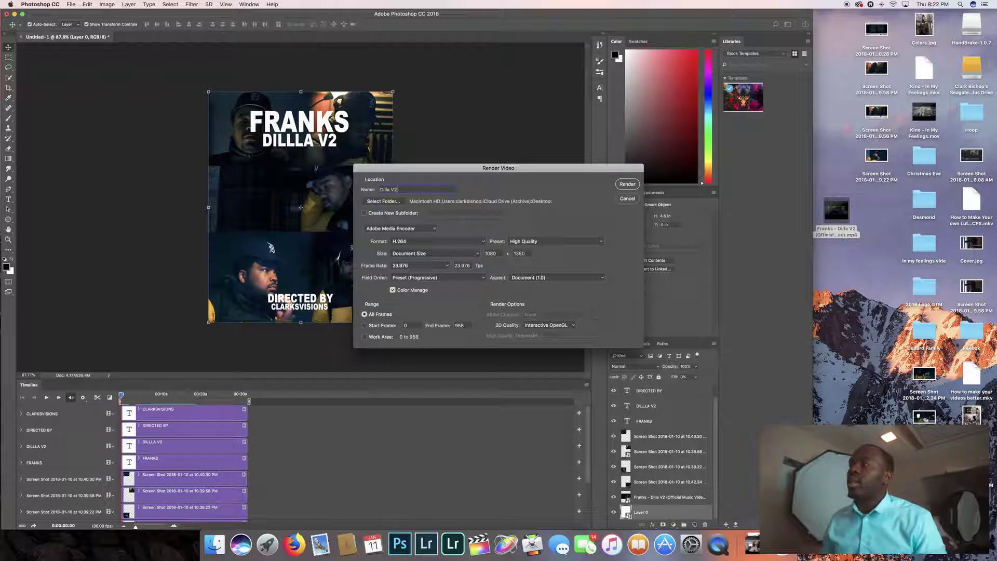
{"action": "left_click", "coordinate": [548, 244]}
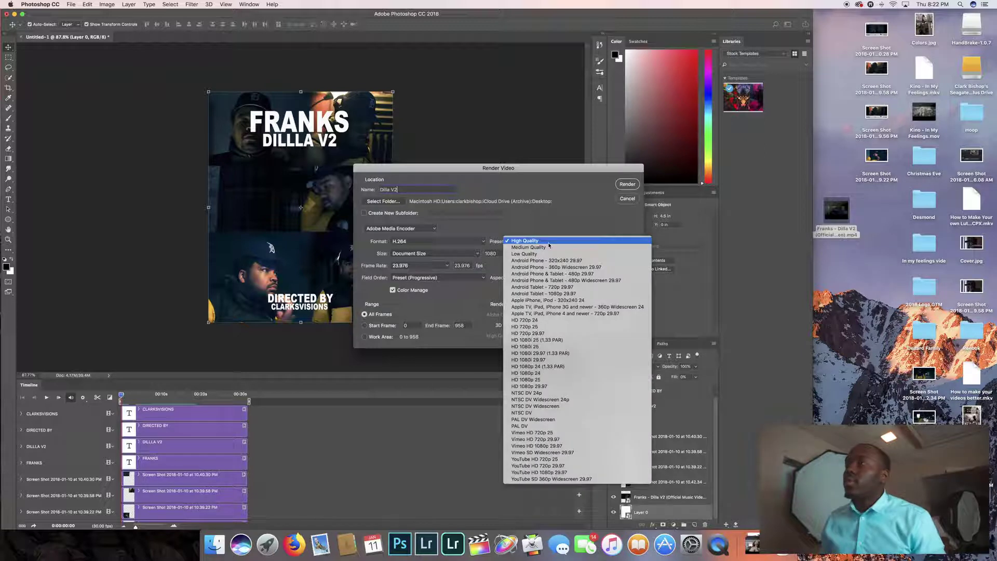
{"action": "left_click", "coordinate": [548, 240]}
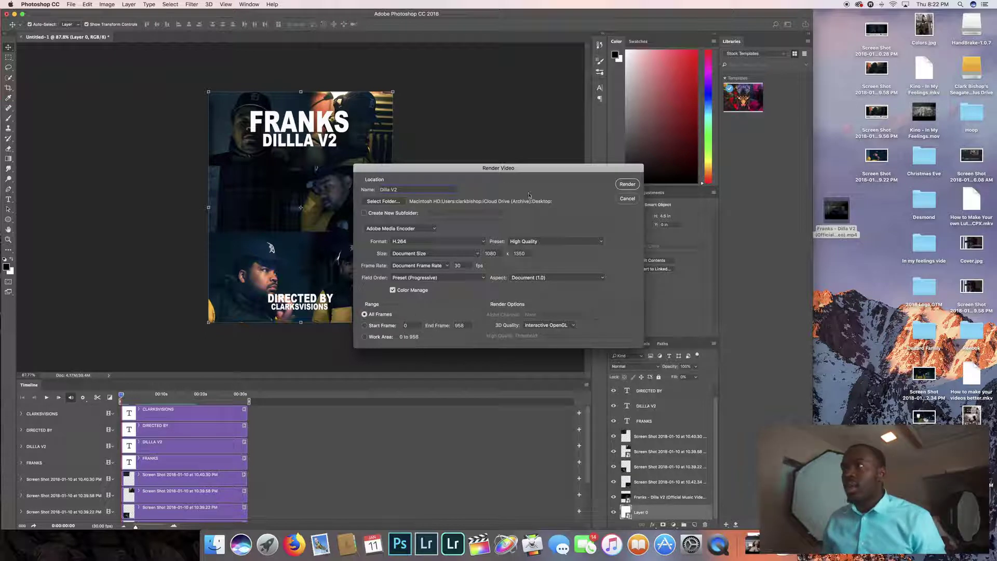
{"action": "left_click", "coordinate": [628, 185]}
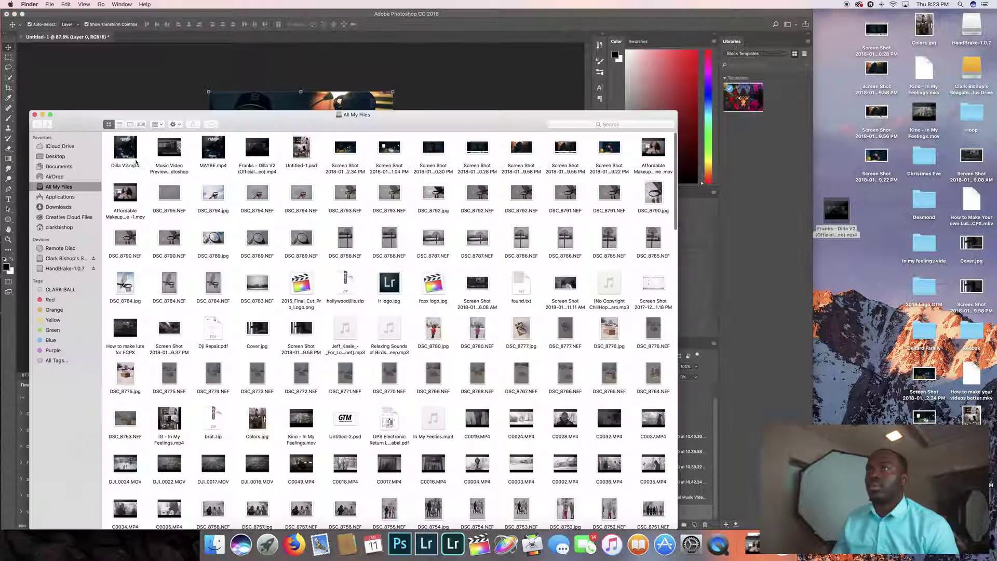
{"action": "double_click", "coordinate": [127, 151]}
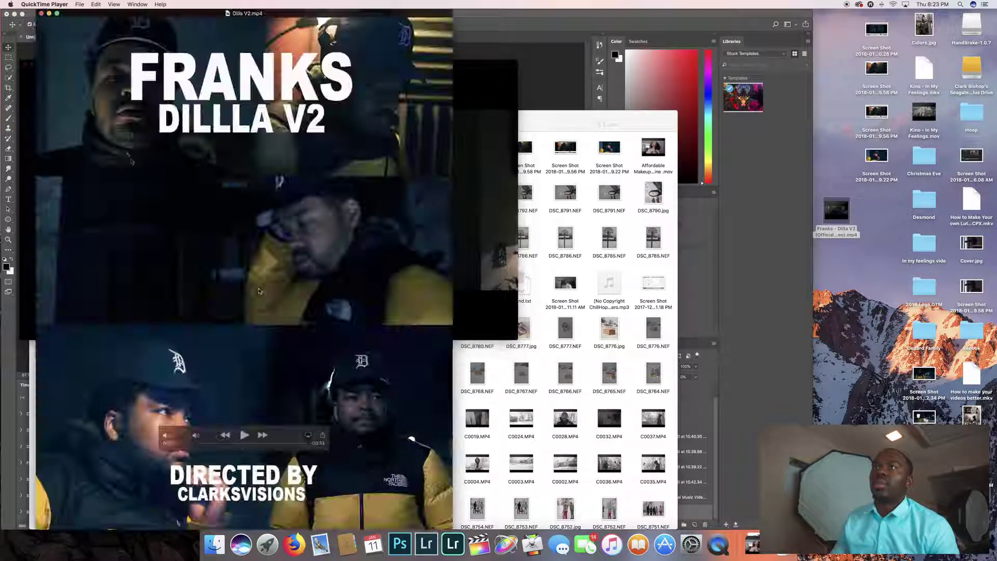
Step: Play Dilla V2.mp4 in QuickTime Player, raising then lowering the system volume
{"action": "left_click", "coordinate": [244, 434]}
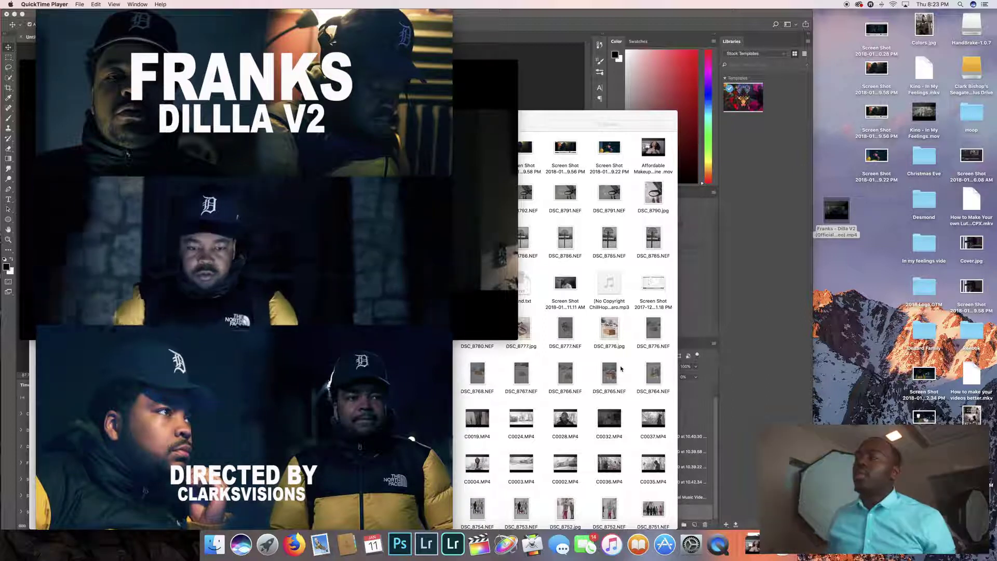
{"action": "key", "text": "XF86AudioRaiseVolume"}
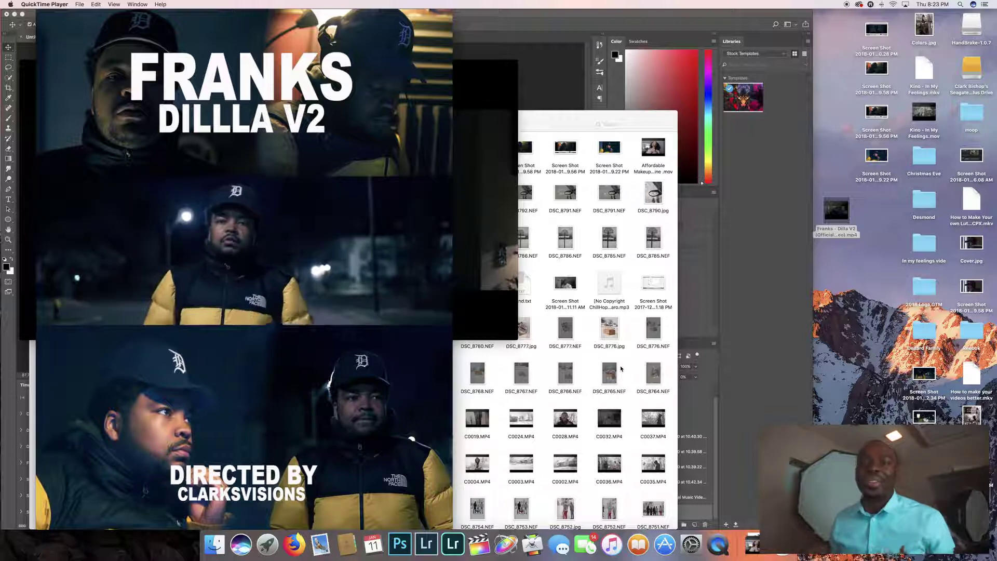
{"action": "key", "text": "XF86AudioLowerVolume"}
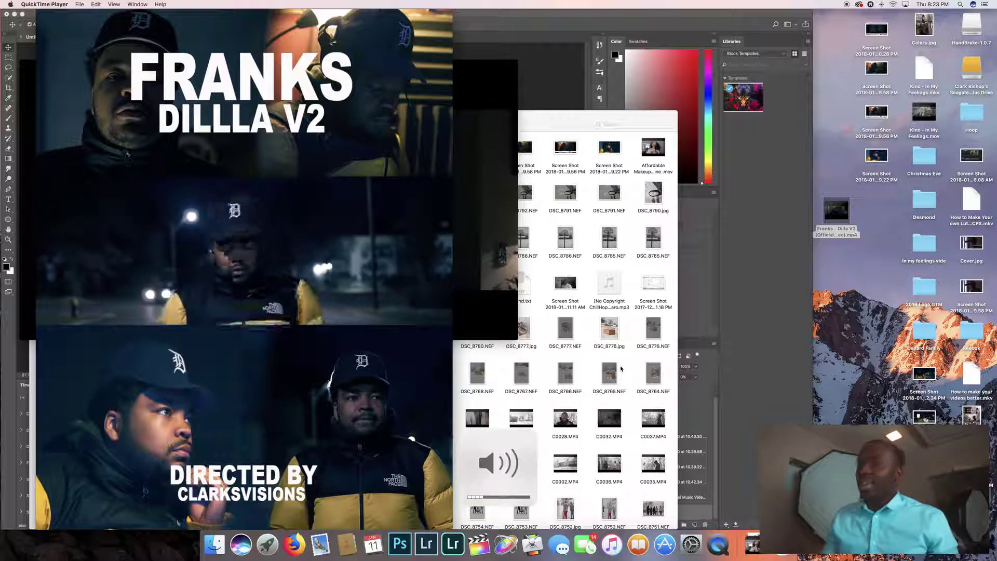